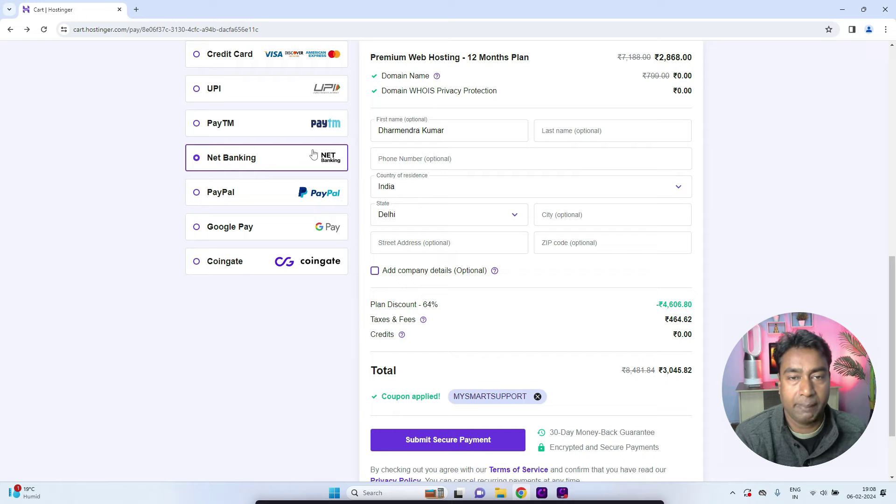
Submit the 12-month Premium Web Hosting order with Net Banking and proceed to the bank selection
click(431, 441)
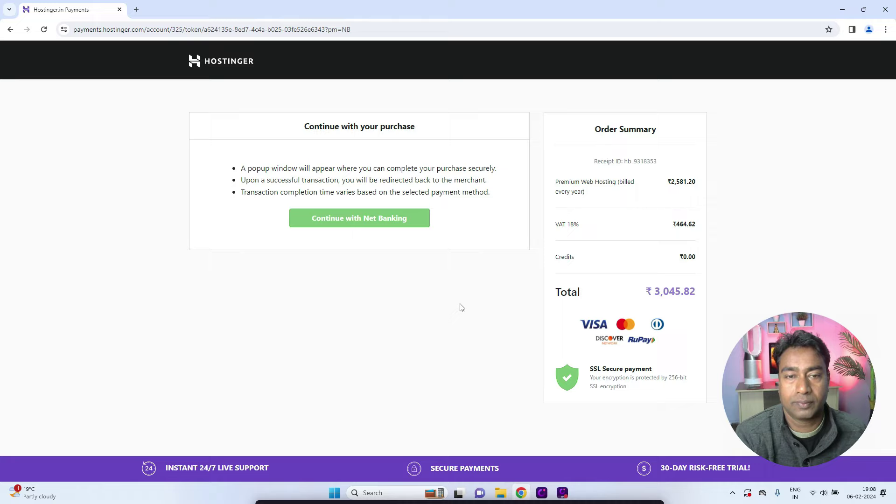
click(362, 228)
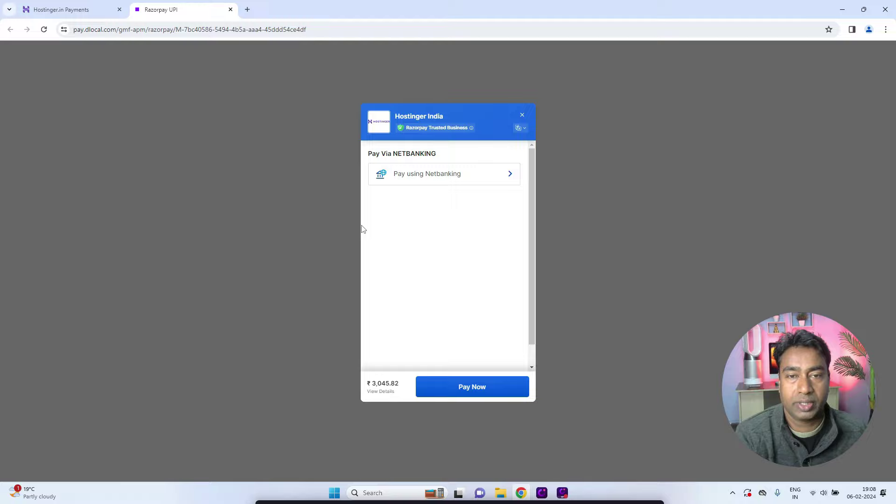
click(460, 183)
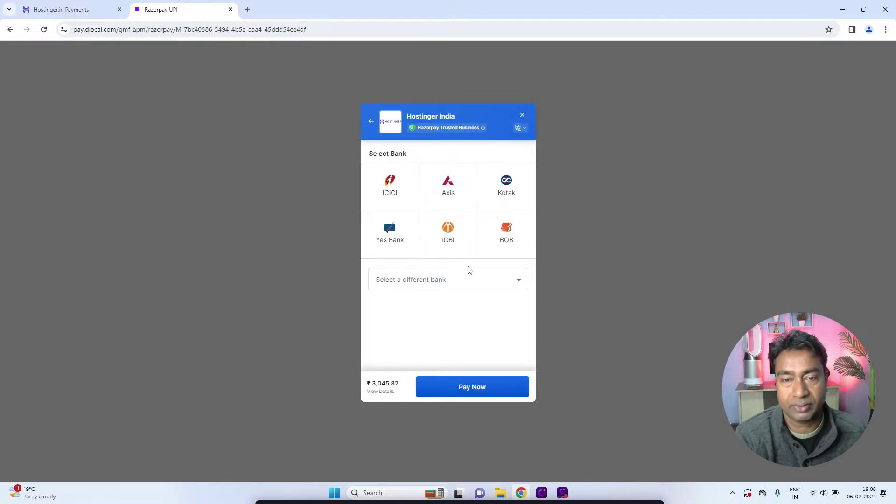
Select Canara Bank from the full list of banks and proceed with the netbanking payment
click(462, 281)
scroll(449, 261, down, 5)
scroll(441, 288, down, 15)
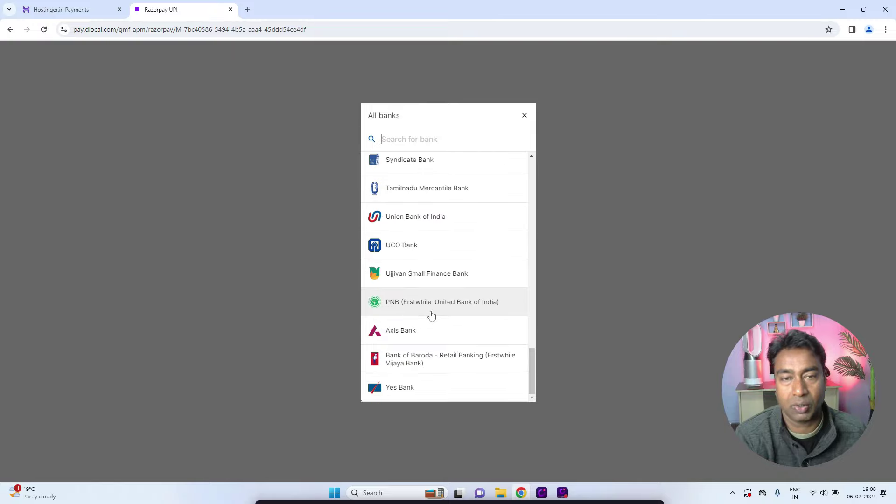
scroll(432, 316, up, 20)
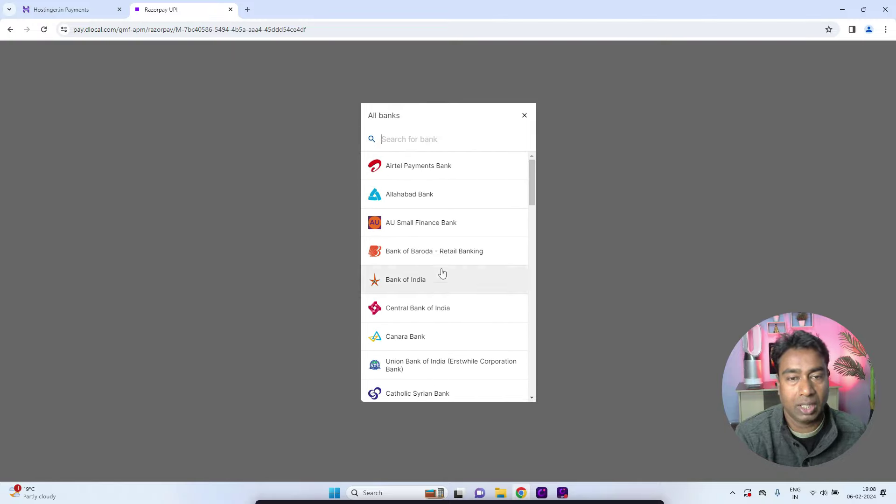
click(417, 339)
click(459, 387)
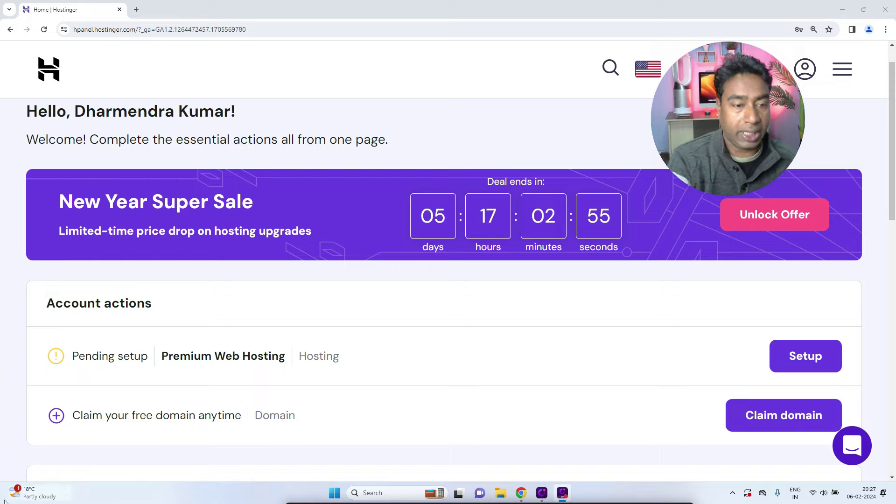
Check the availability of the free domain rohtastourism with the .com extension
click(756, 418)
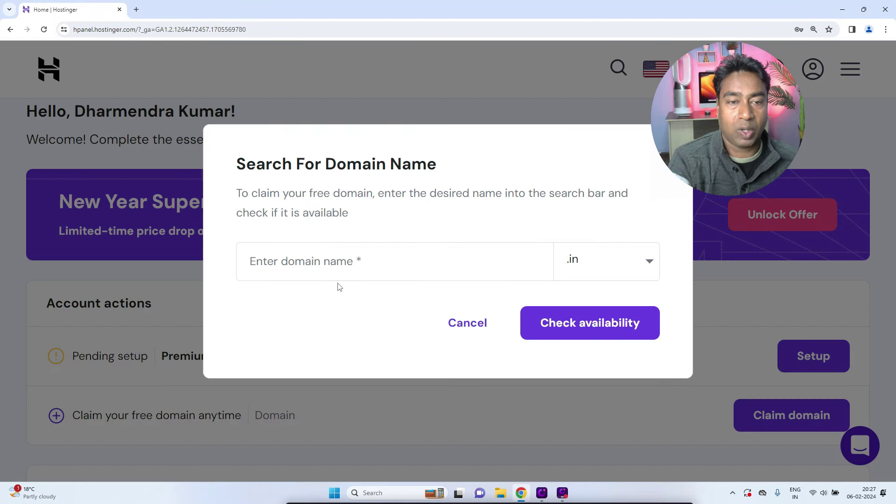
click(317, 269)
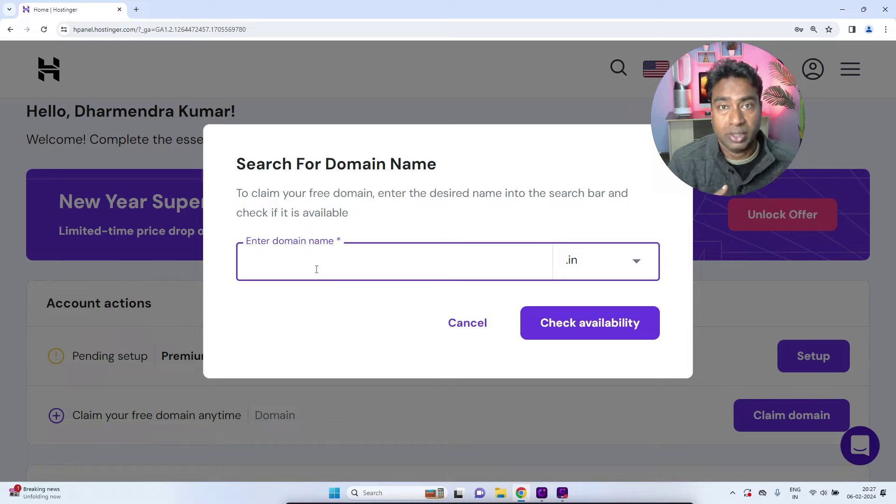
text(o)
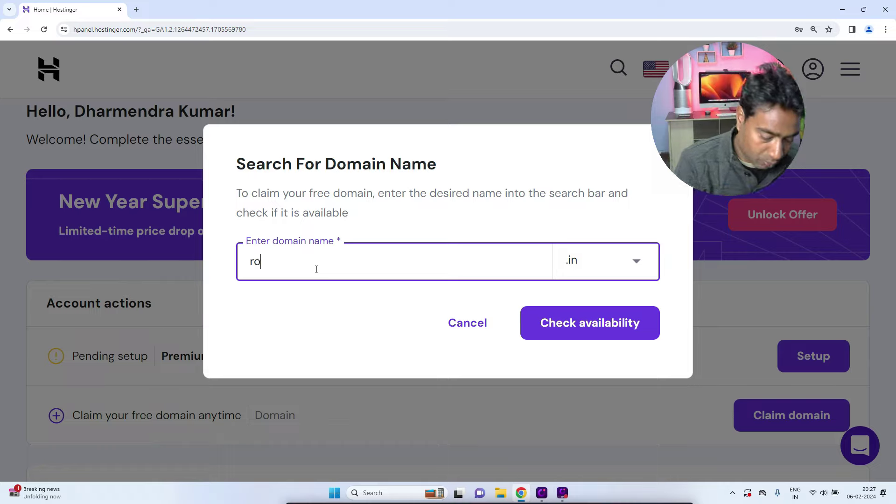
text(htast)
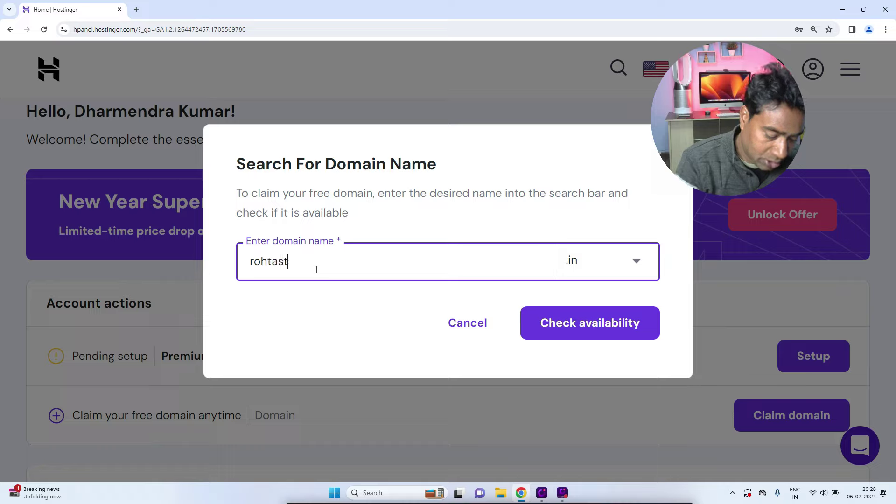
text(ourism)
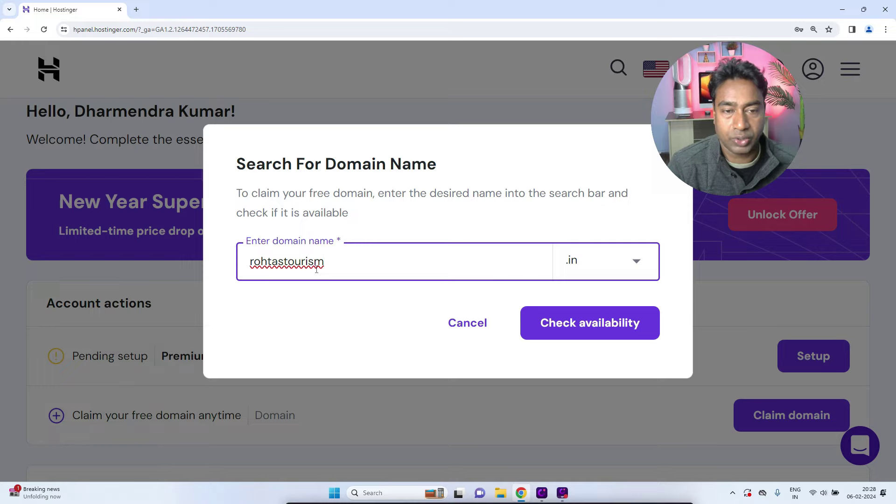
click(591, 270)
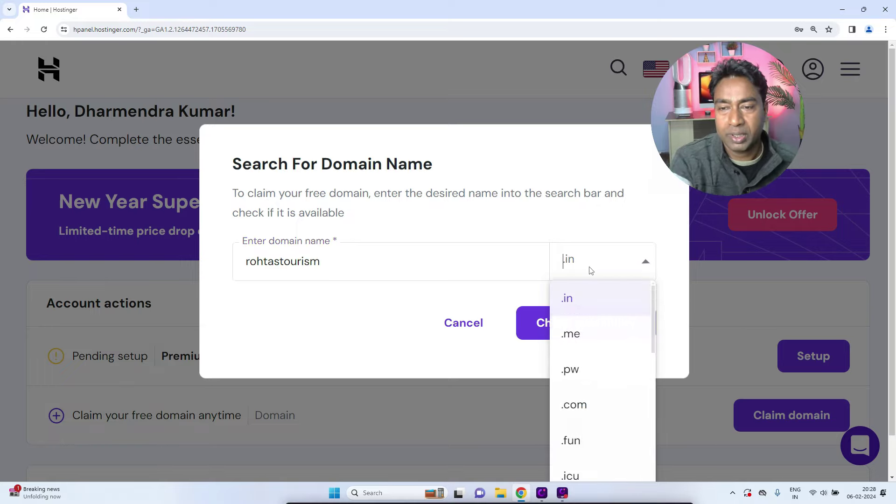
click(586, 402)
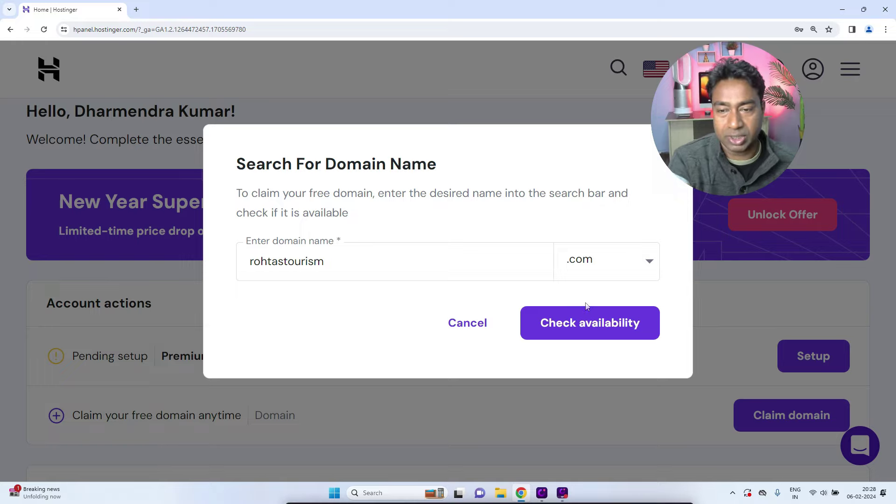
click(587, 322)
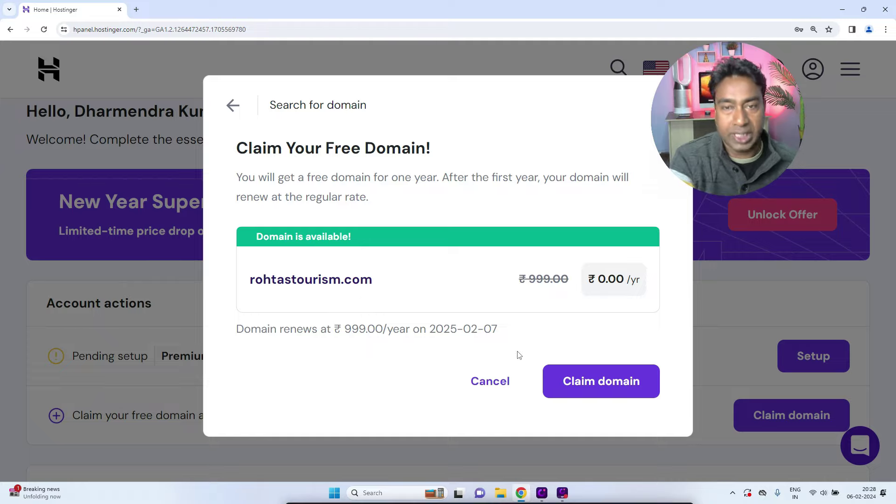
Claim rohtastourism.com and finish its registration as Personal in India, keeping the prefilled contact details
click(606, 384)
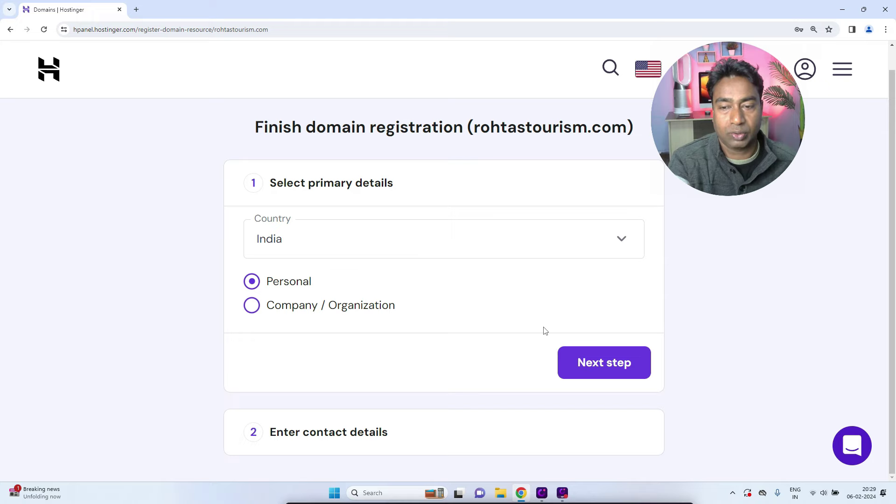
click(597, 362)
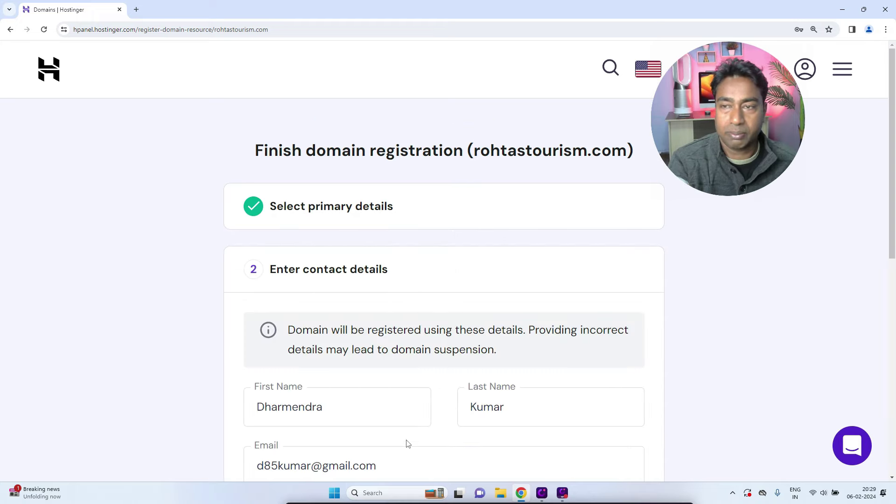
scroll(409, 440, down, 8)
scroll(666, 380, down, 2)
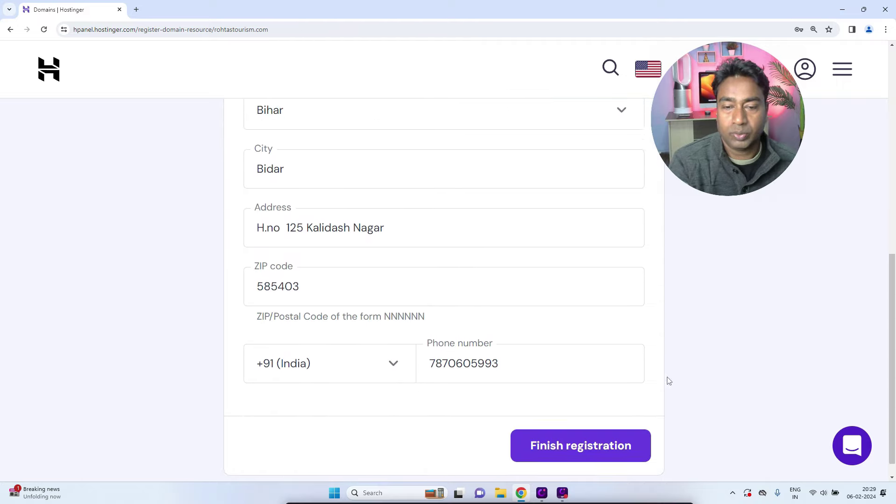
click(591, 426)
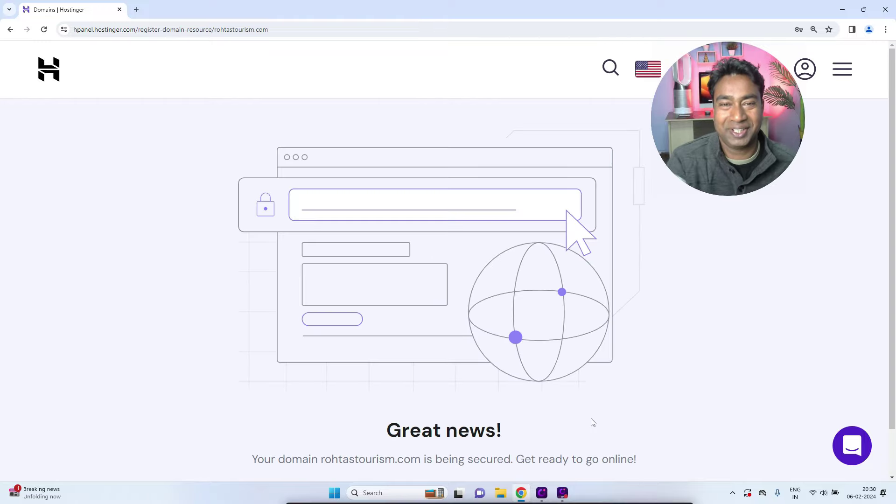
scroll(591, 425, down, 1)
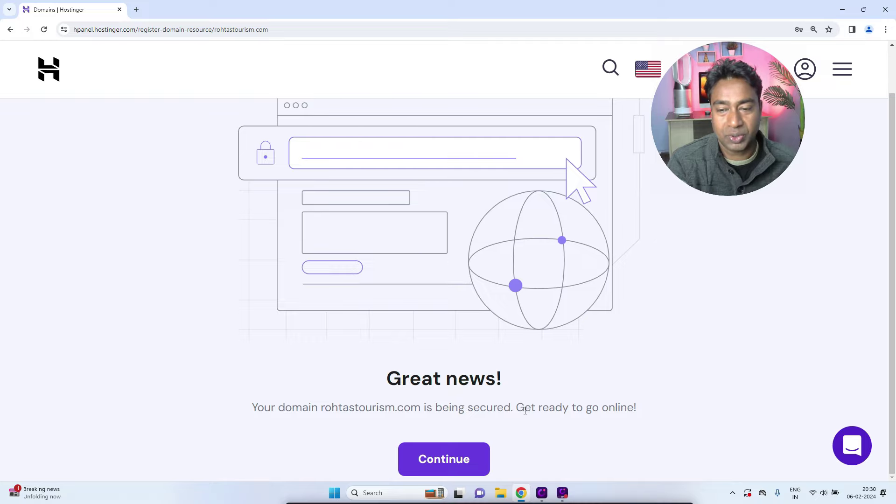
click(455, 458)
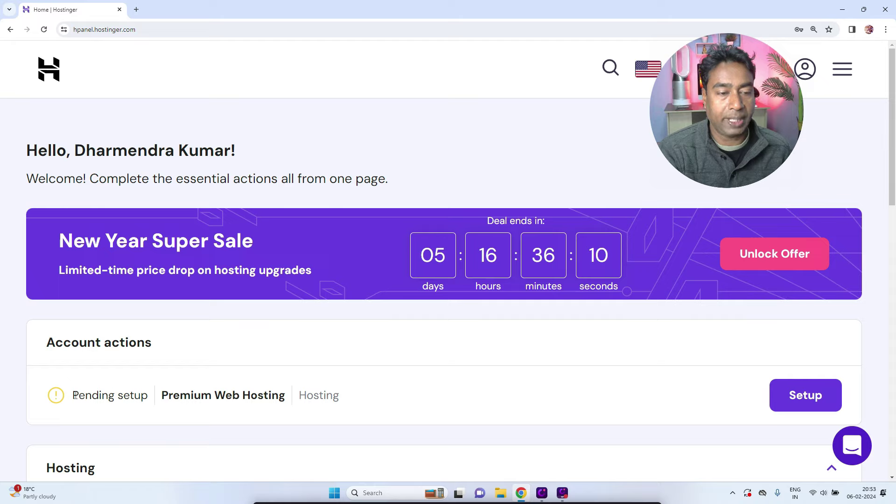
Start the pending Premium Web Hosting setup and choose WordPress as the website platform
drag(74, 396, 287, 402)
click(159, 397)
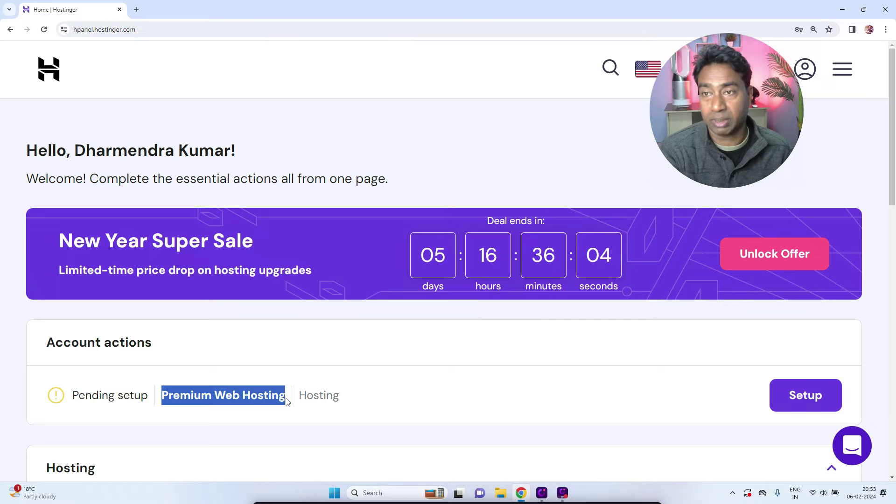
click(373, 388)
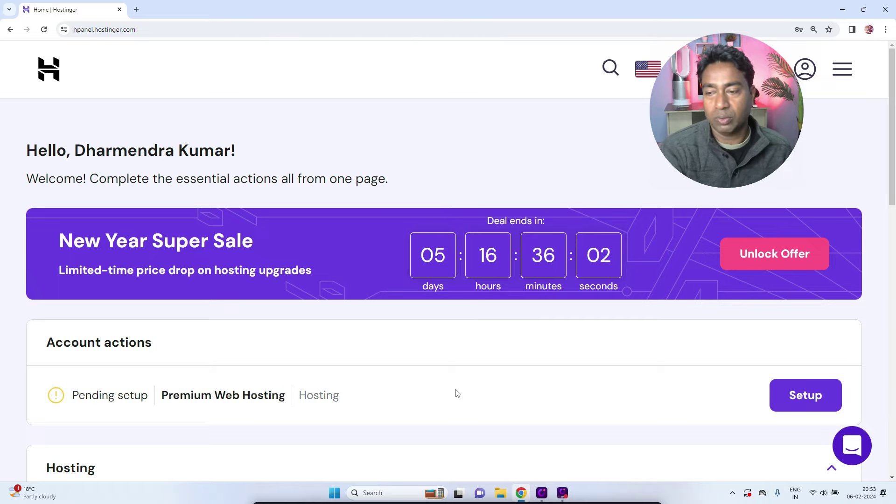
click(794, 395)
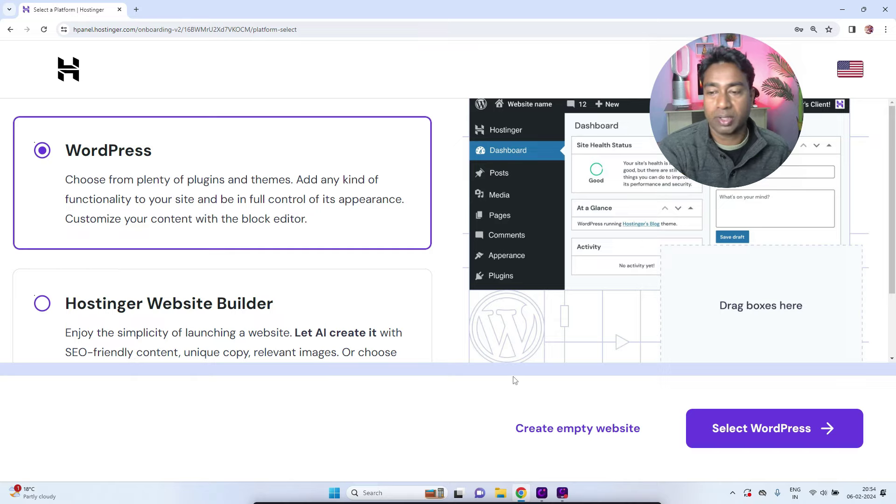
click(756, 435)
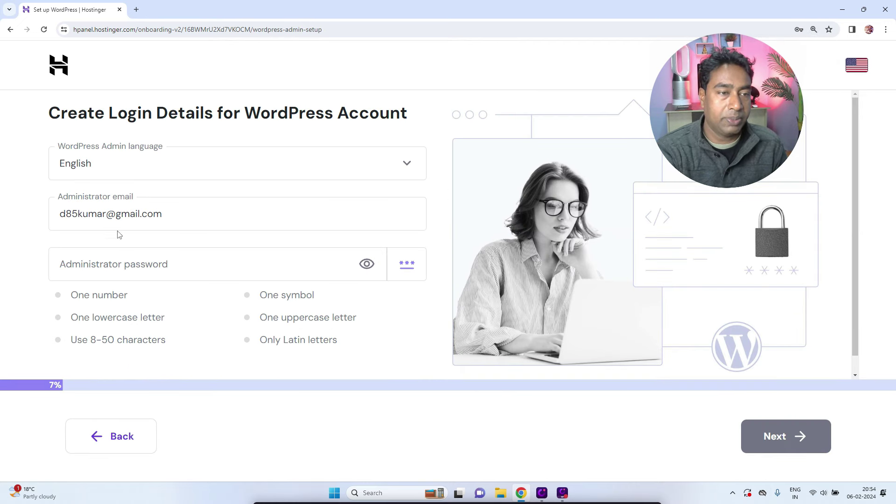
Create the WordPress login by keeping the prefilled administrator email and pasting the administrator password
click(171, 216)
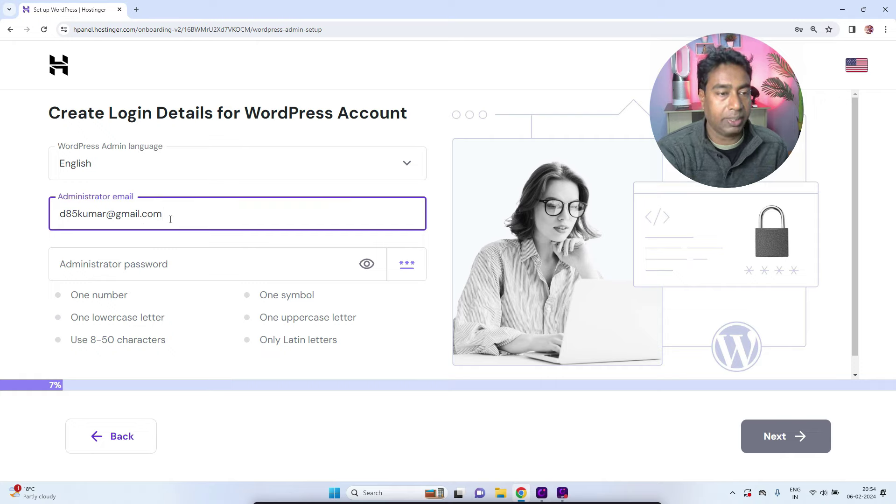
click(152, 266)
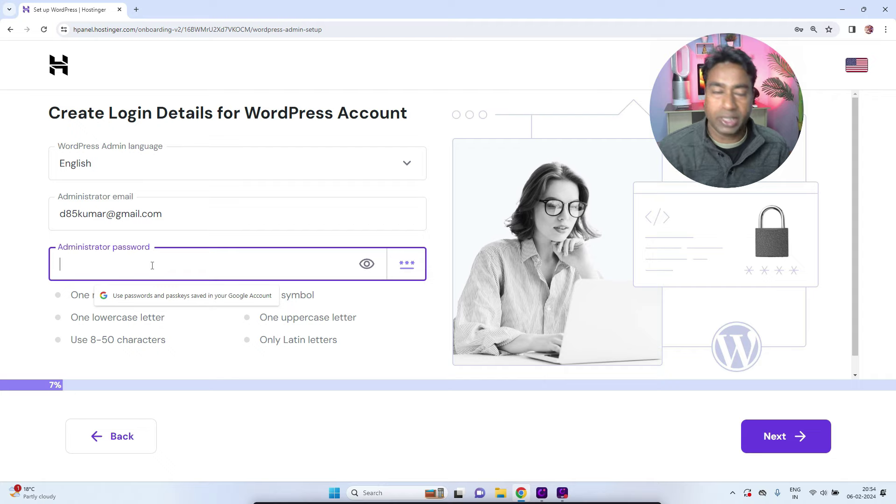
key(ctrl+v)
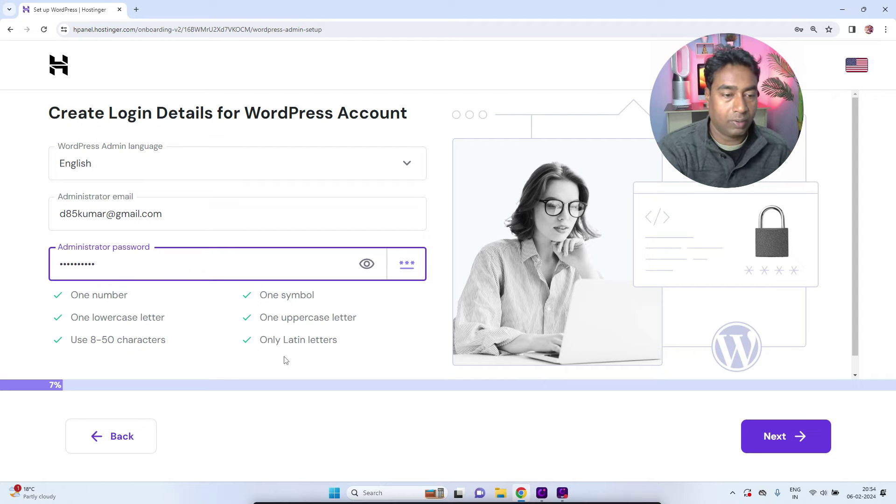
click(789, 440)
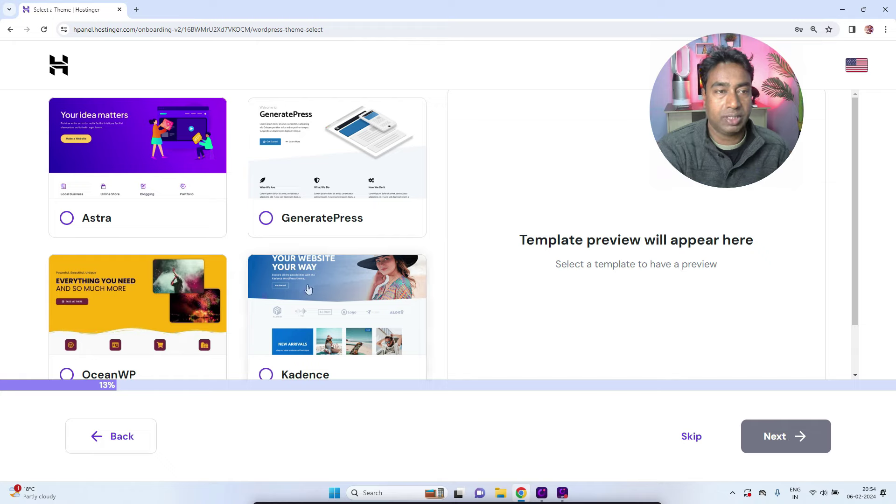
Choose the Astra theme, then opt for manual plugin selection and skip choosing any plugins
click(67, 219)
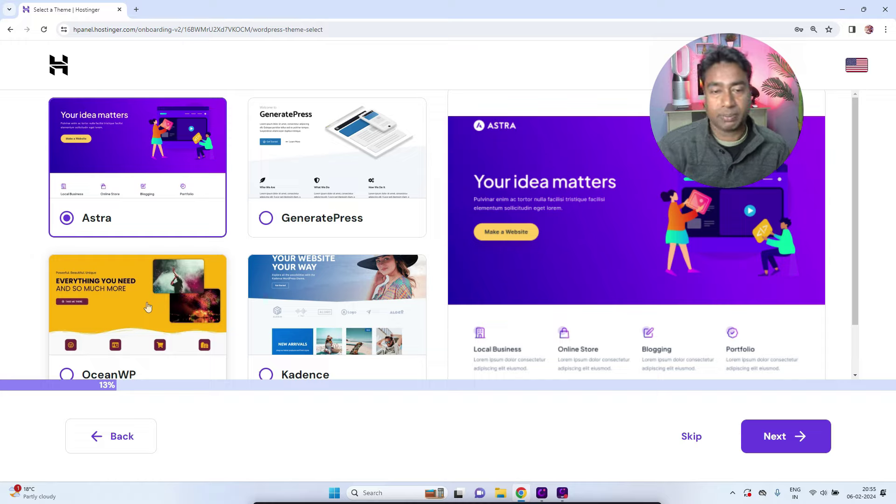
click(782, 438)
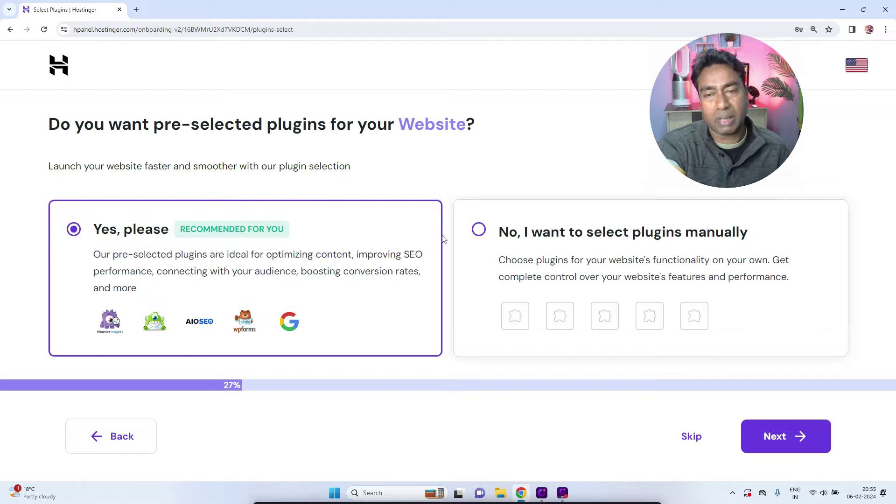
click(479, 234)
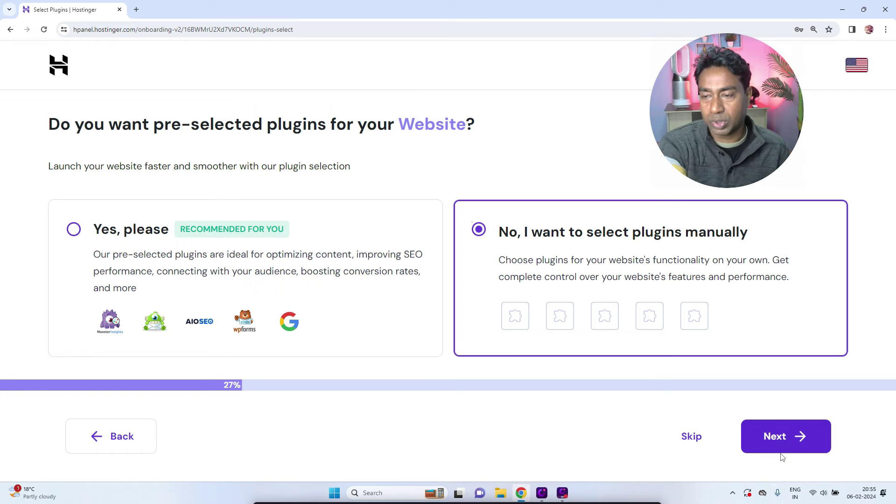
click(787, 440)
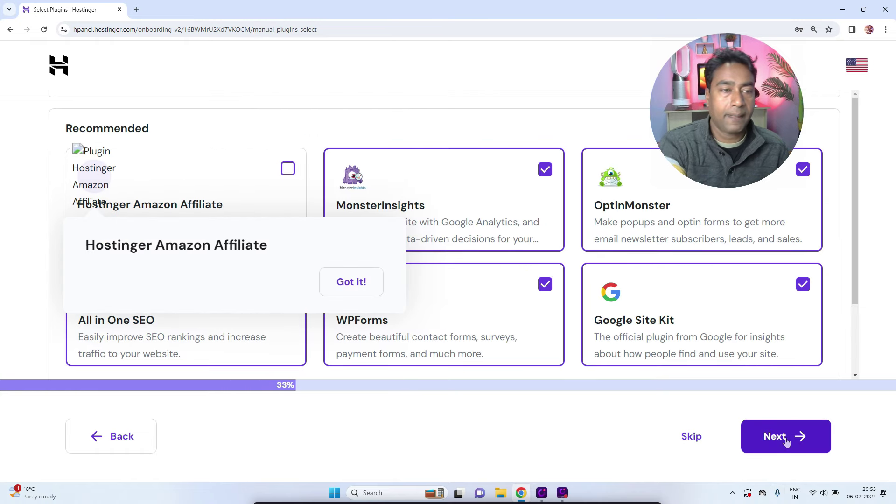
click(703, 447)
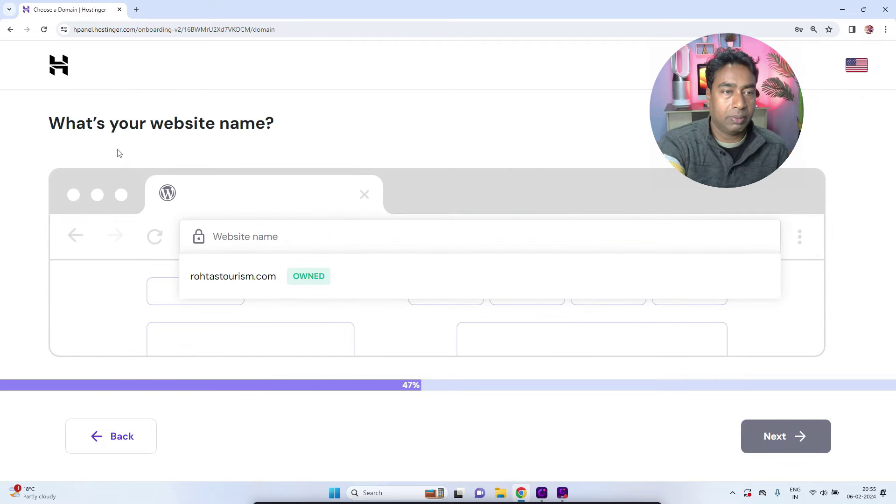
Use the owned domain rohtastourism.com as the website name and continue the setup
click(257, 285)
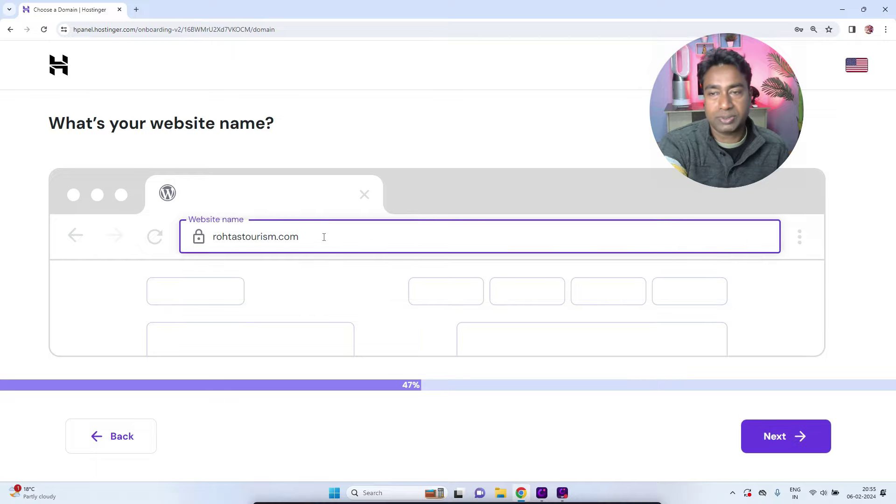
click(783, 440)
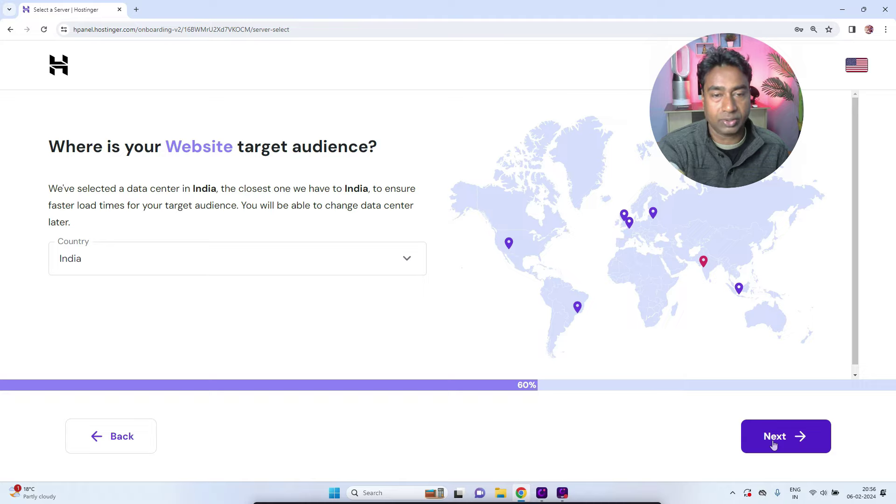
Keep India as the target audience country to complete the setup, and preview the live rohtastourism.com site from its dashboard
click(773, 443)
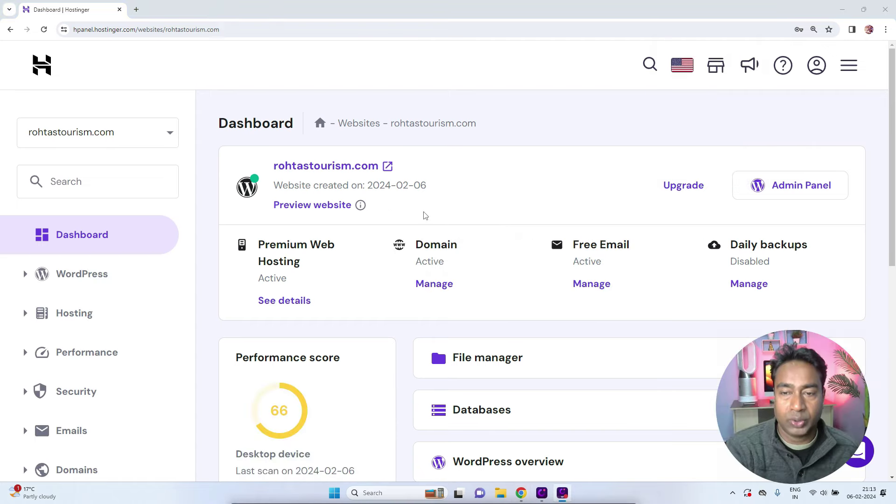
click(348, 174)
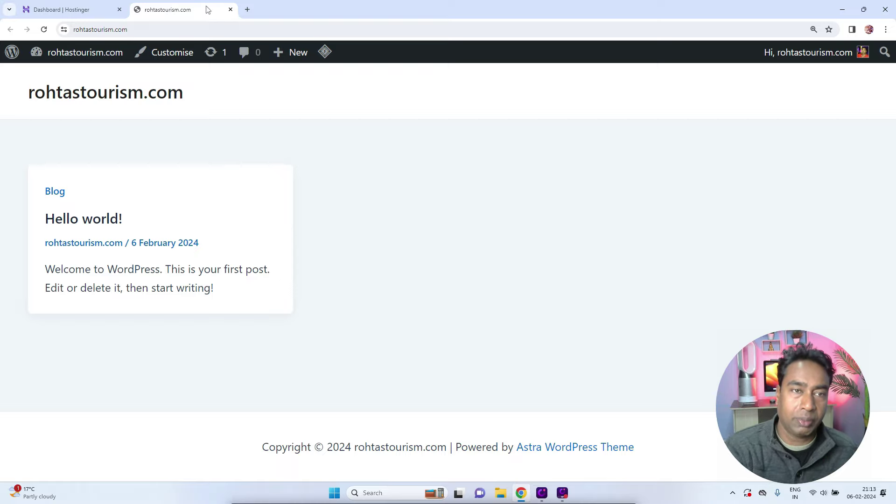
click(230, 9)
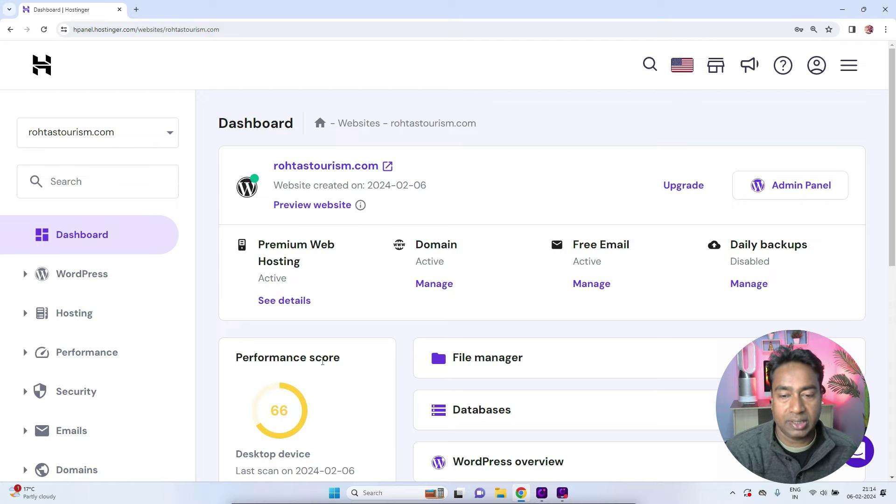
Review the dashboard's performance, visitor, malware and resource usage sections, and open the site's SSL certificate details
scroll(323, 358, down, 2)
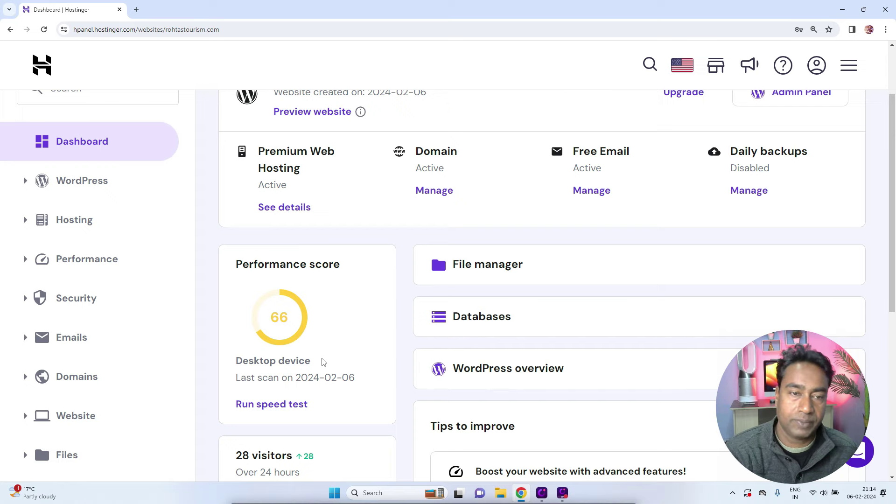
scroll(324, 358, down, 2)
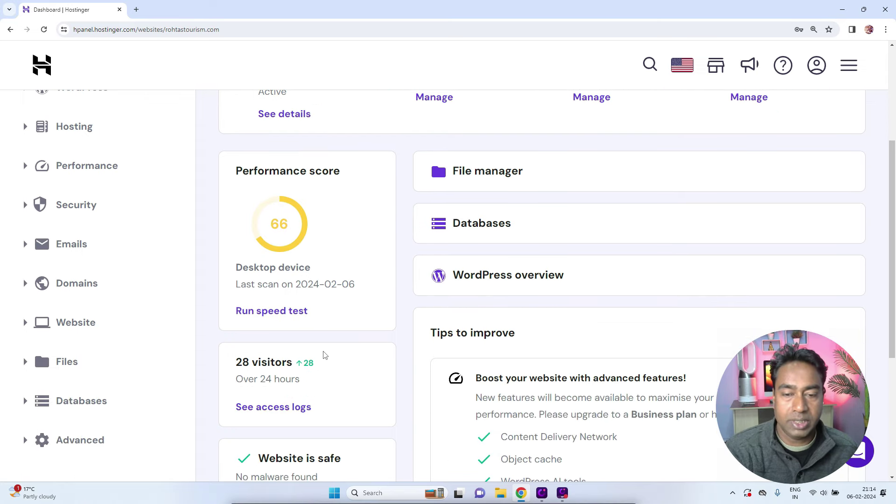
scroll(325, 356, down, 5)
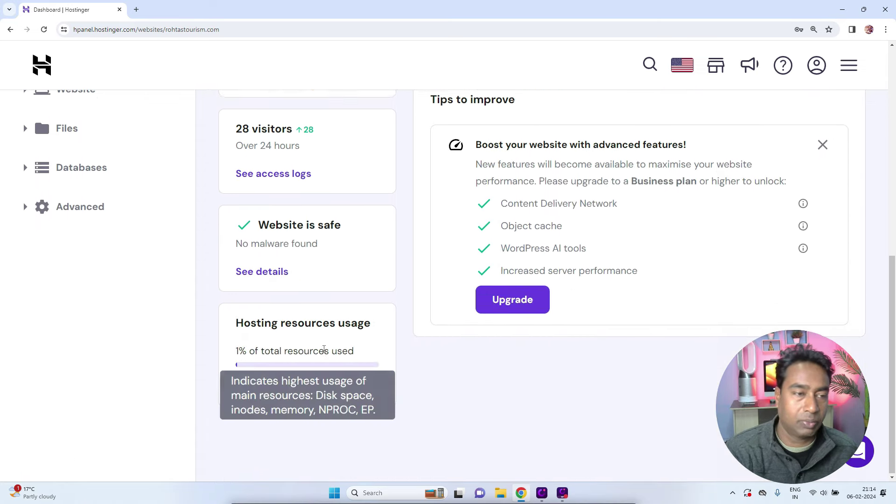
scroll(143, 248, up, 5)
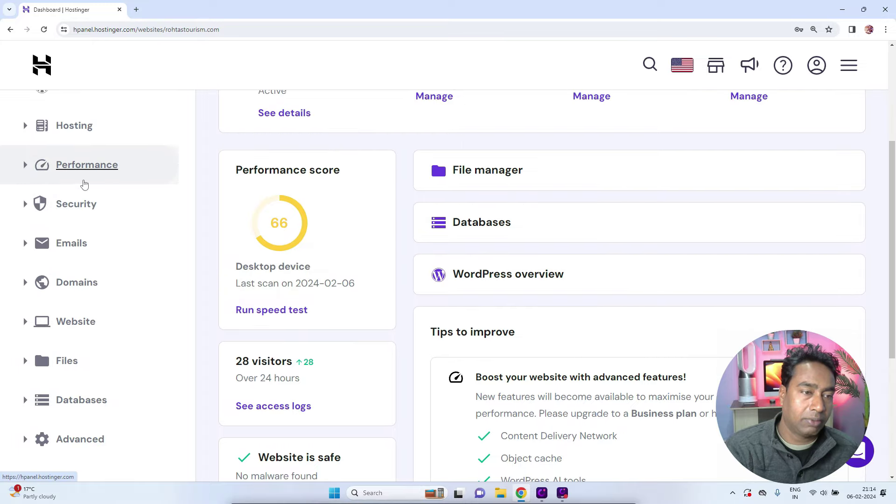
click(77, 204)
click(64, 266)
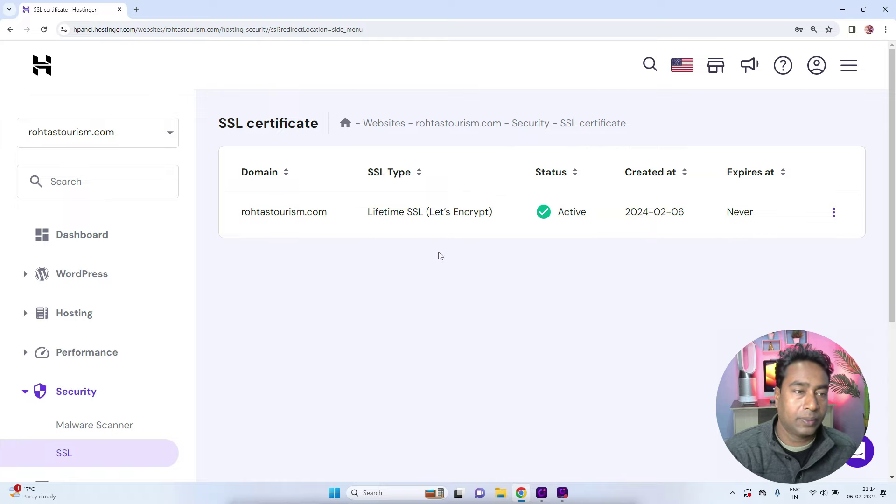
Load rohtastourism.com in a new browser tab
click(136, 9)
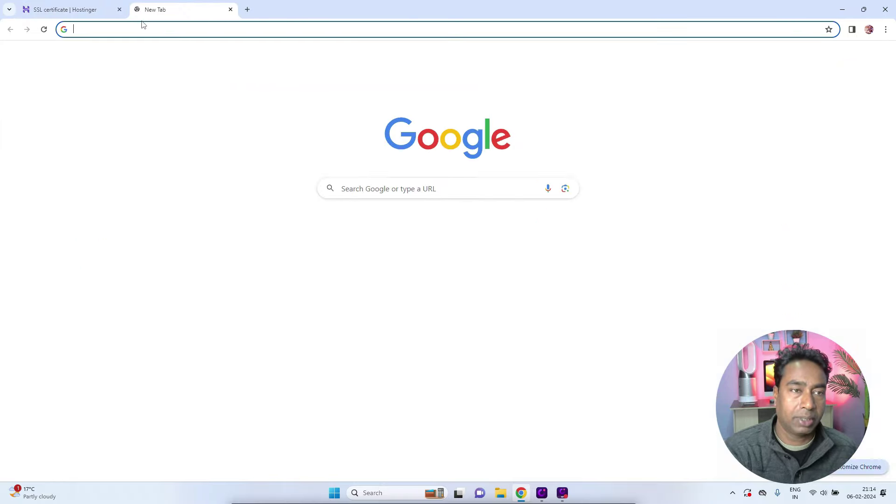
text(ro)
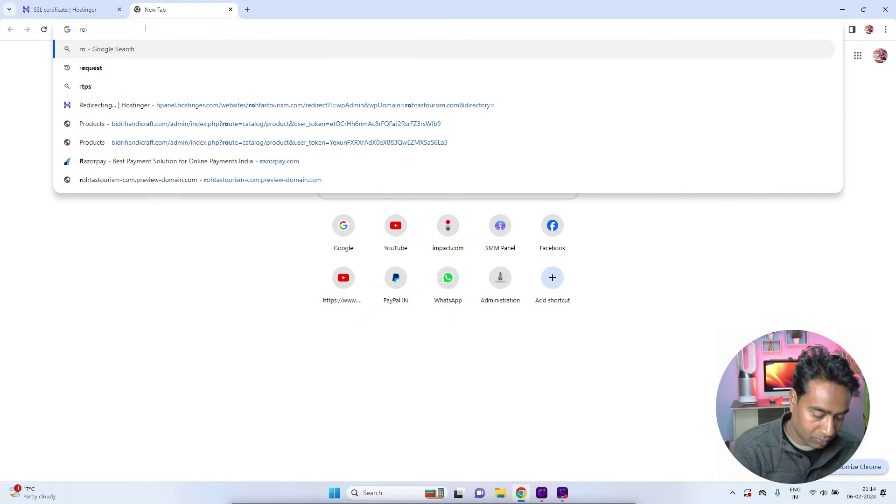
text(hta)
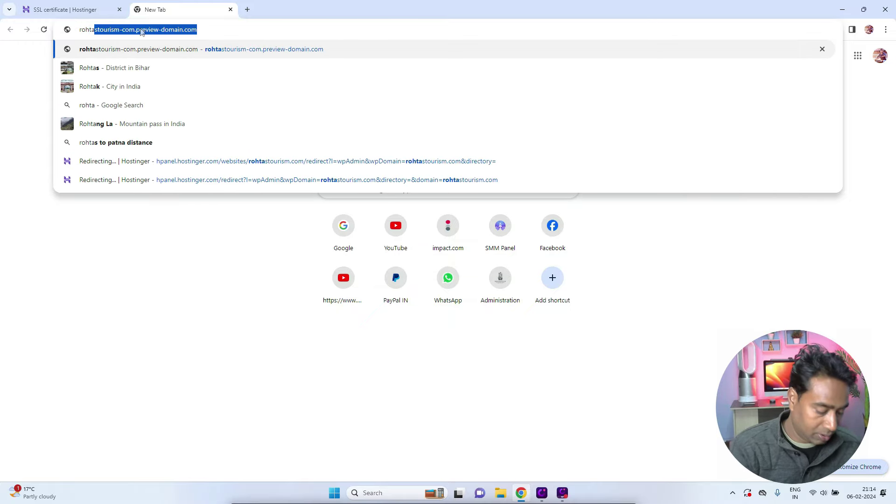
text(stour)
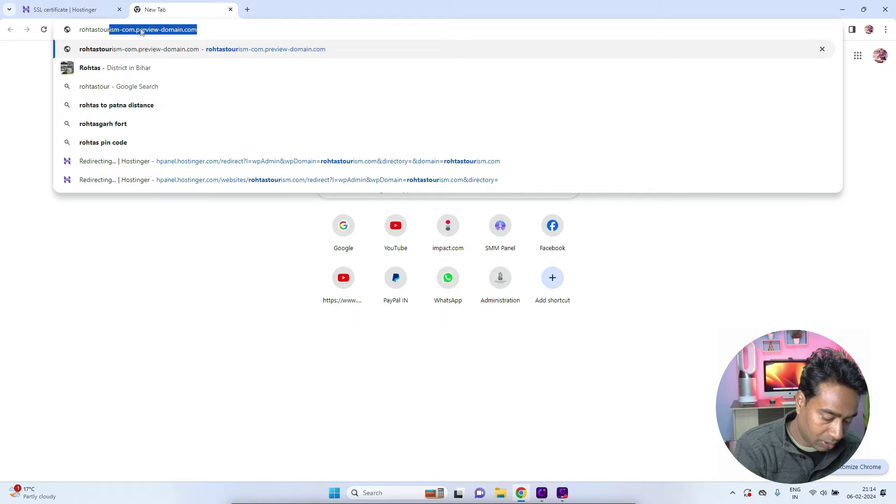
text(ism.co)
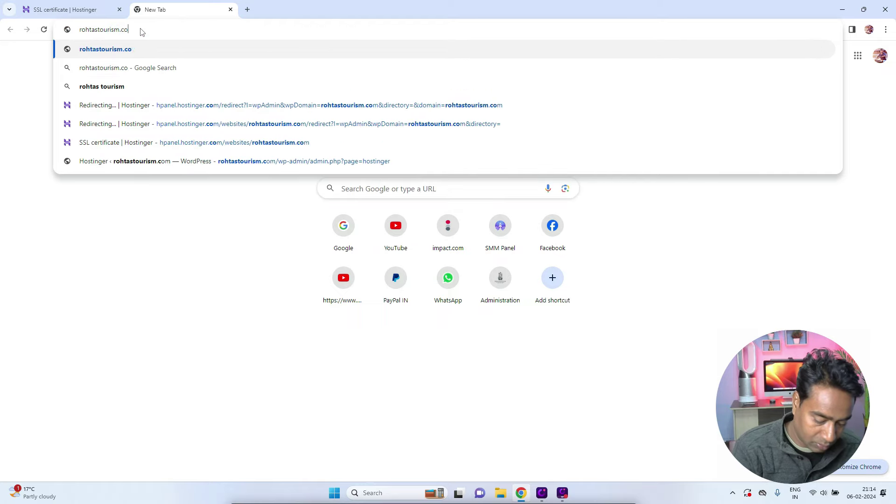
text(m)
key(Return)
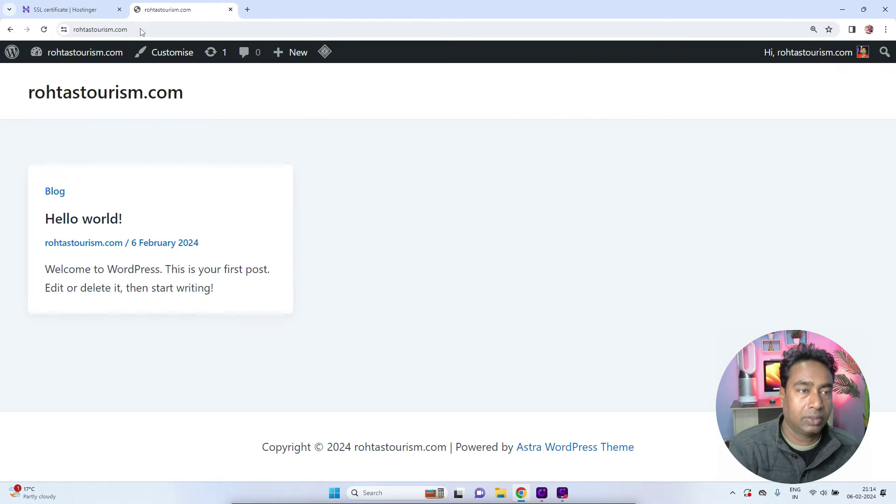
Inspect the site's full https address and its connection security information, and close the site
click(114, 32)
click(114, 31)
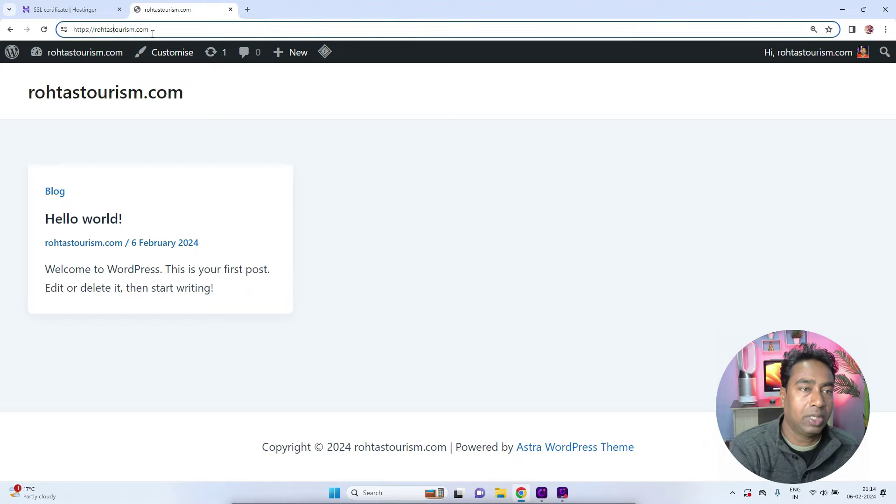
drag(152, 34, 67, 30)
click(170, 31)
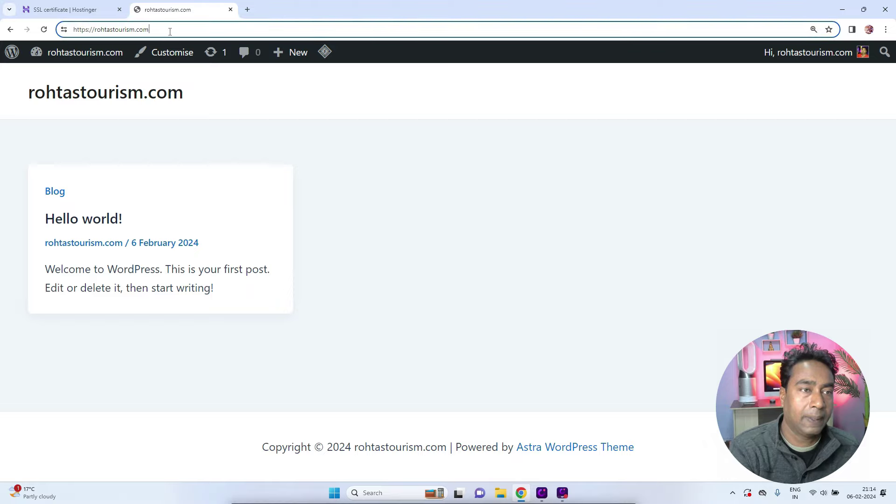
click(64, 30)
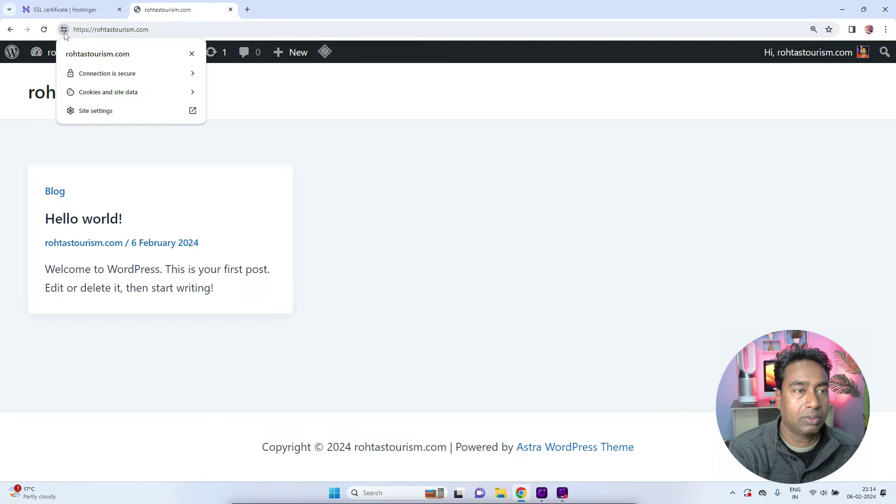
key(Escape)
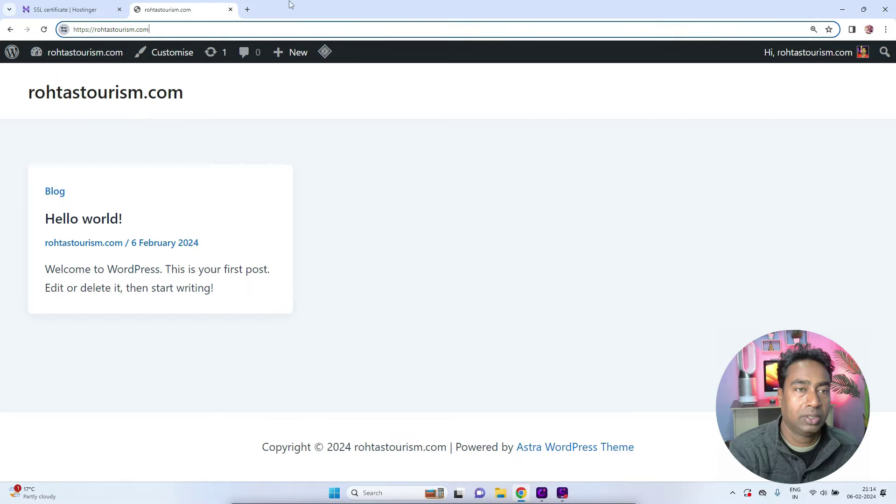
click(230, 10)
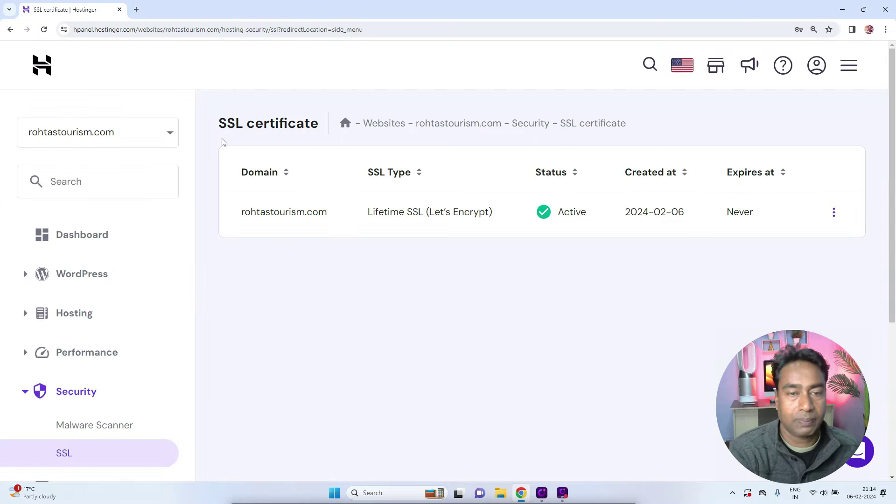
Look through the domain and website management options, return to the site dashboard and view the main hPanel navigation
scroll(168, 310, down, 5)
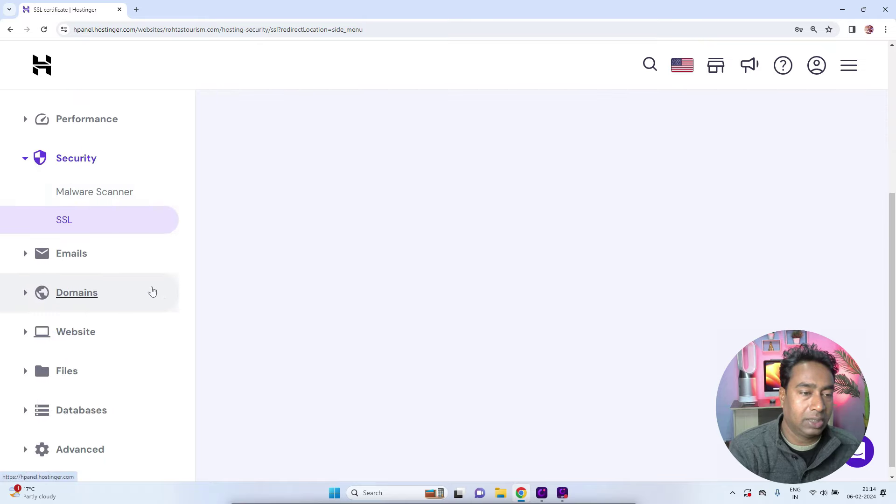
click(80, 293)
scroll(76, 355, down, 2)
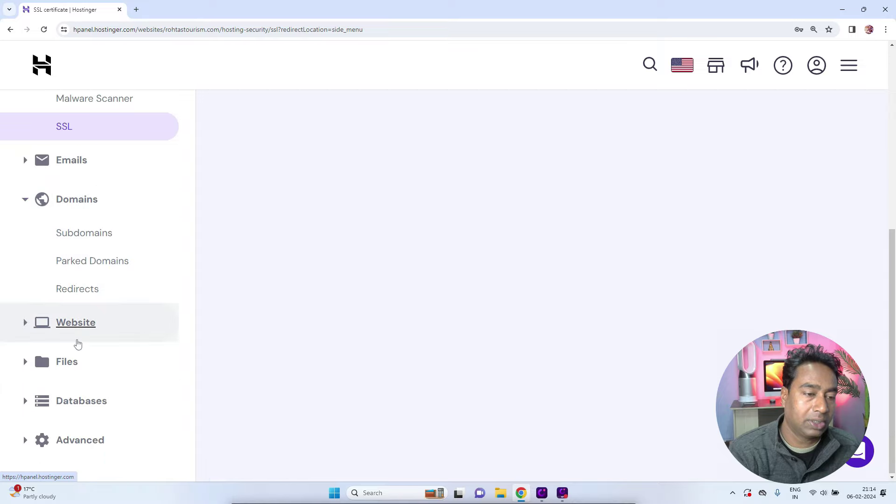
click(82, 331)
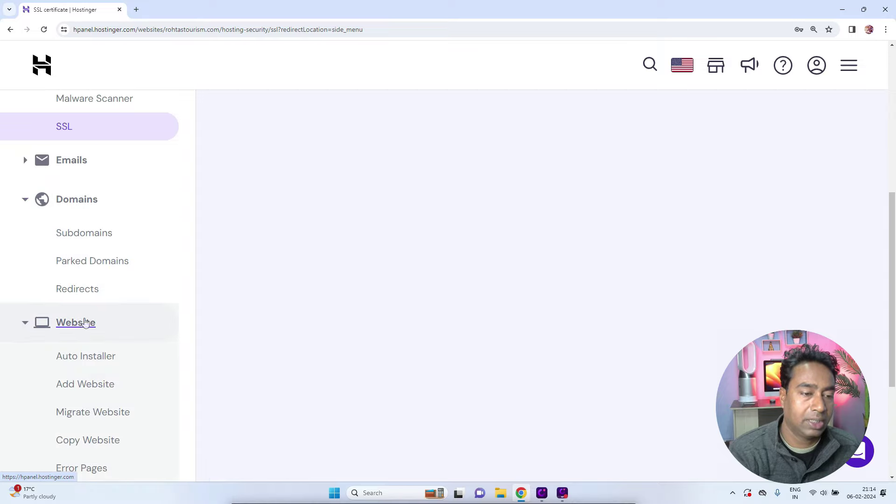
scroll(84, 323, down, 4)
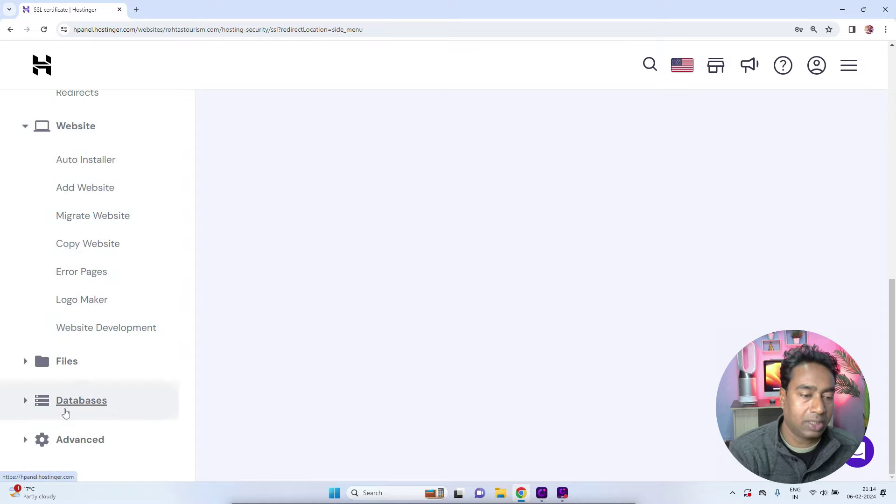
scroll(107, 314, up, 11)
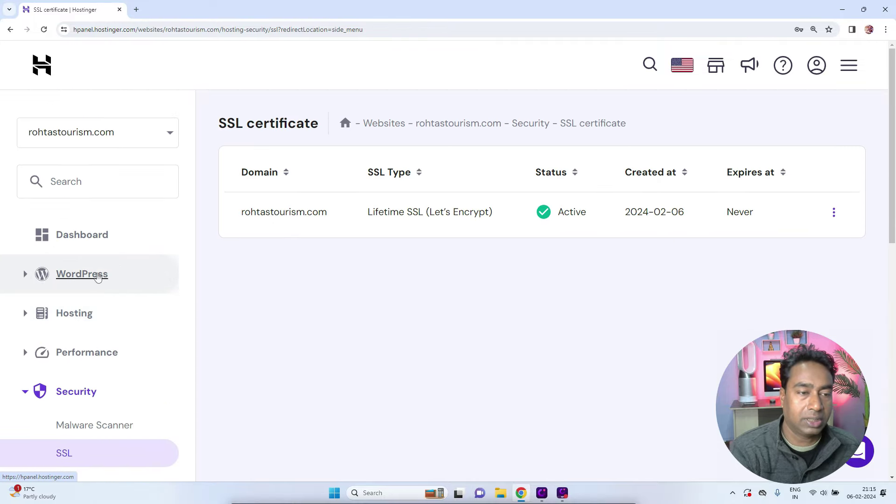
click(78, 247)
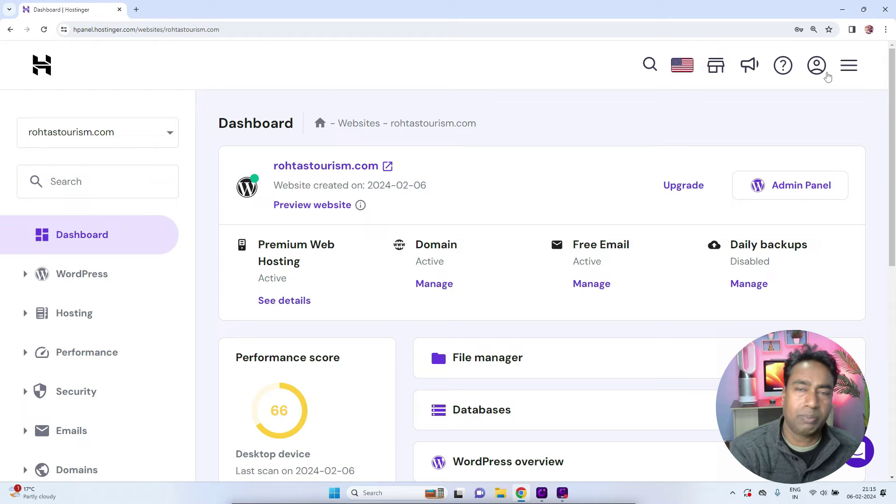
click(849, 65)
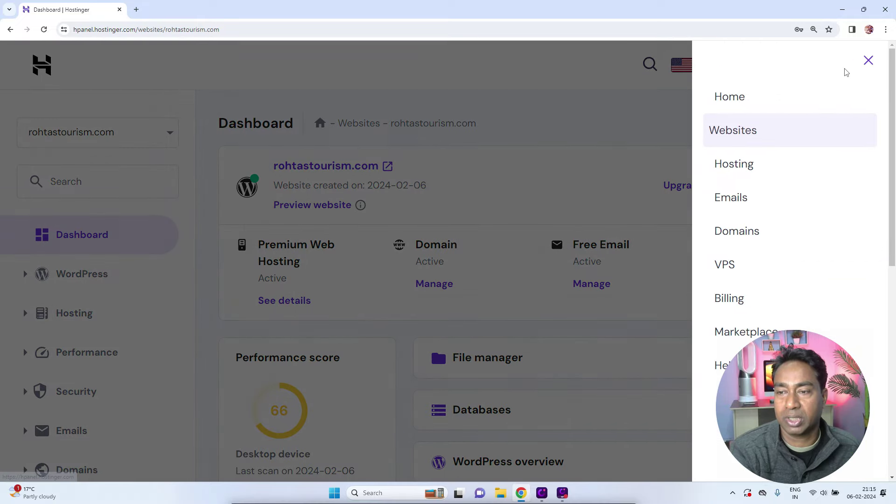
Close the Hostinger dashboard and load rohtastourism.com in a new browser tab
click(136, 9)
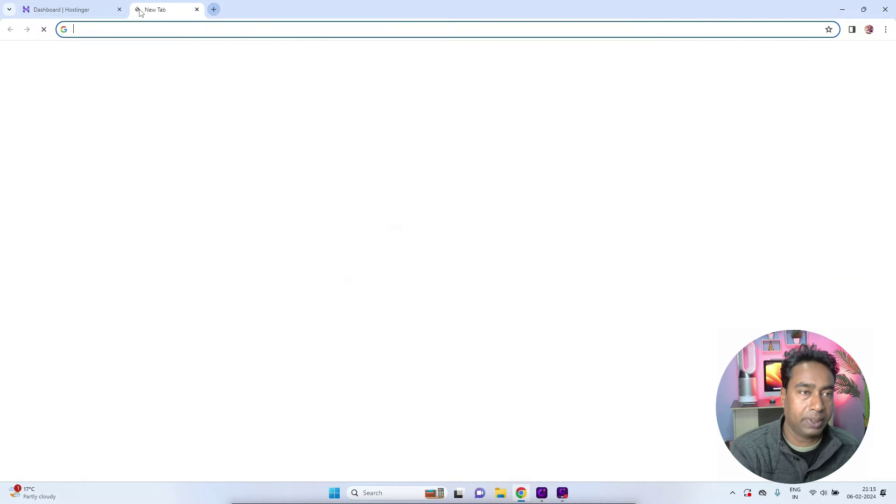
click(120, 10)
click(124, 31)
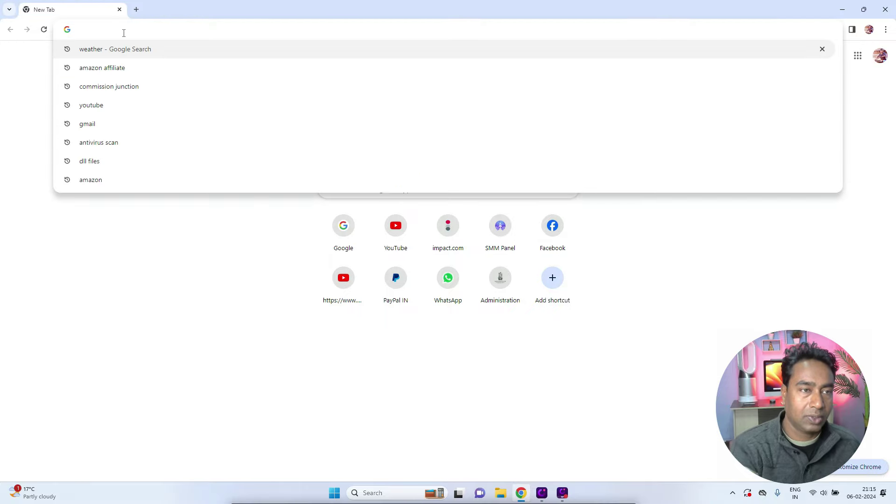
text(rohtas)
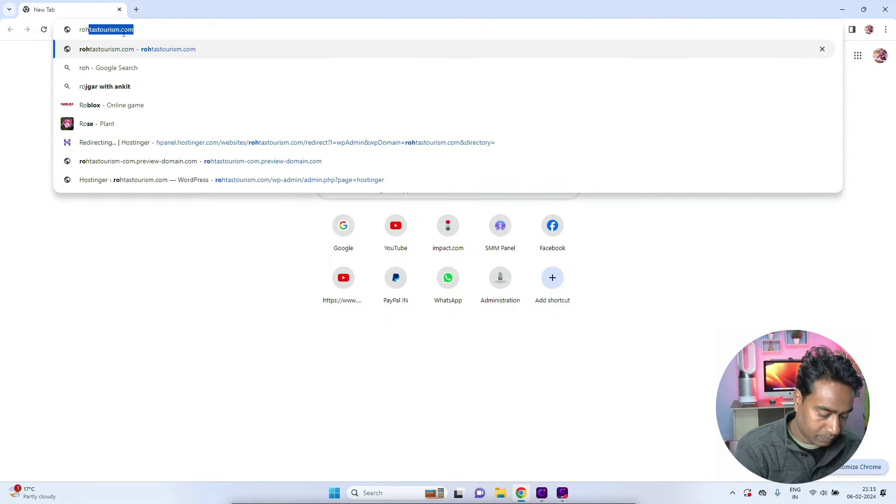
click(170, 54)
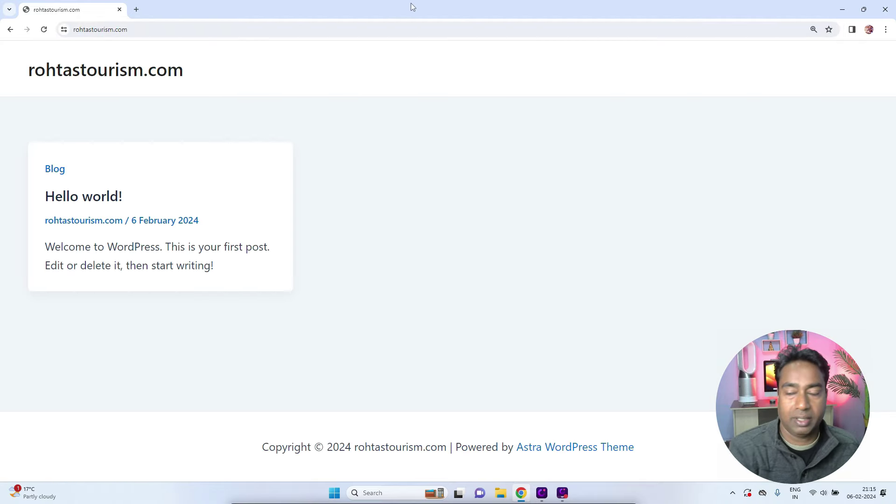
click(105, 30)
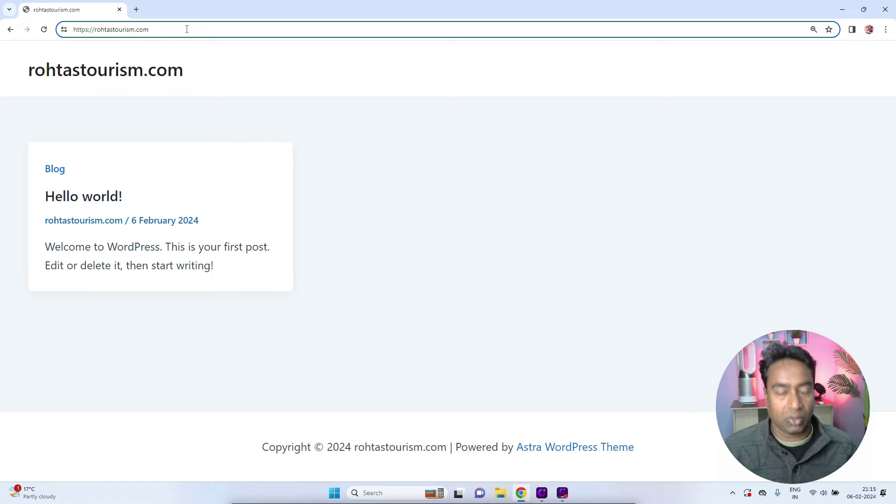
text(/)
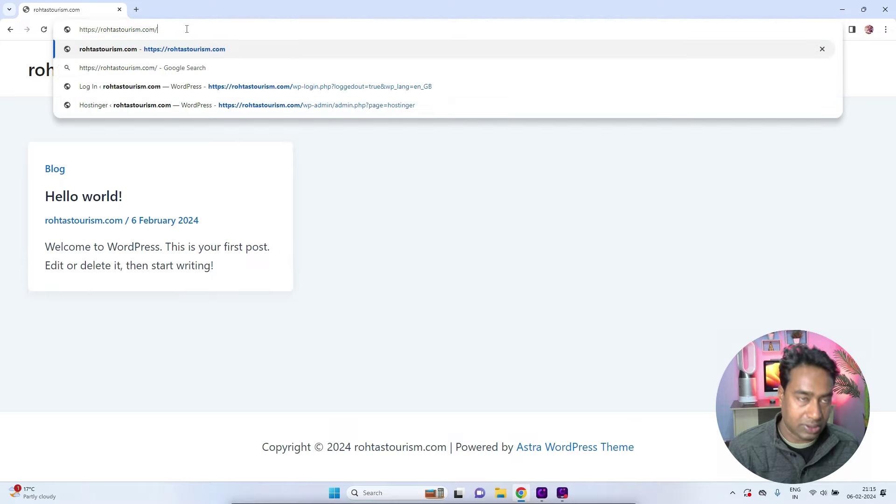
text(wp-a)
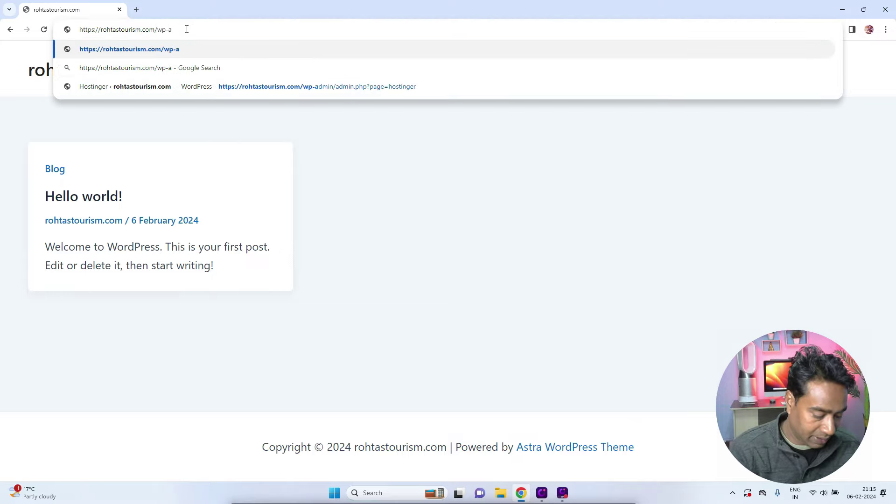
text(dmin)
key(Return)
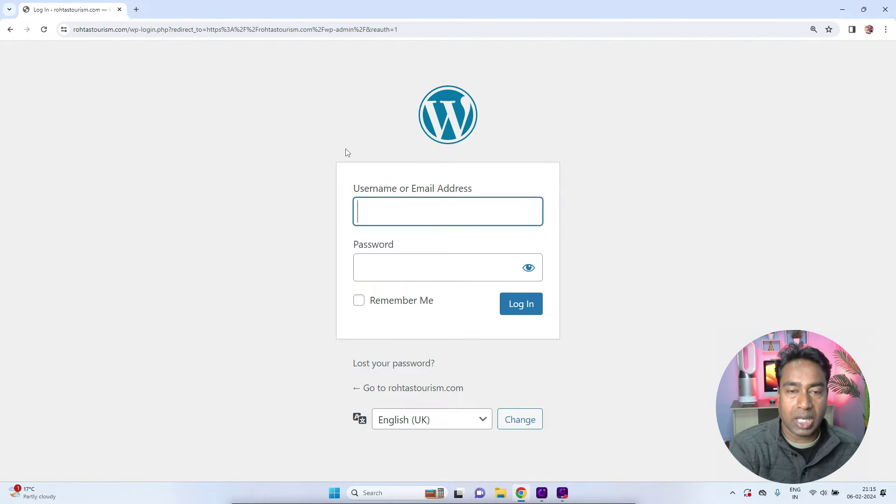
Log in to WordPress with the account e-mail and password, and decline saving the password in the browser
click(387, 221)
click(414, 243)
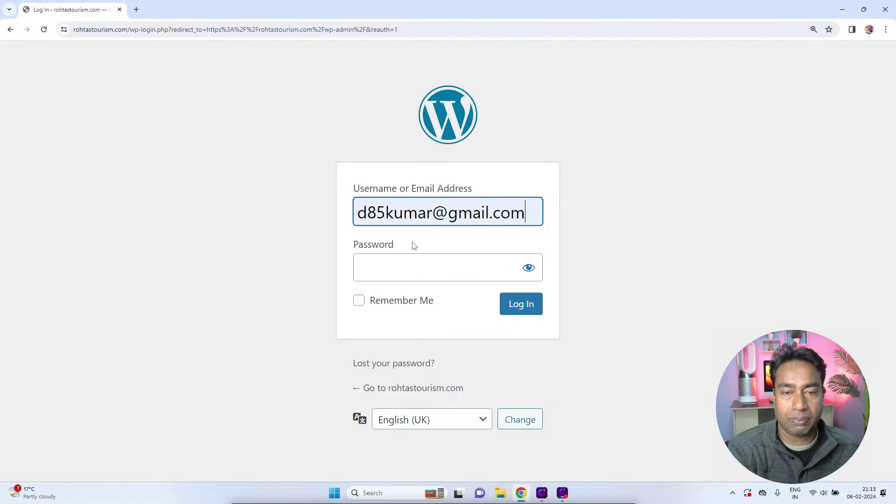
click(393, 268)
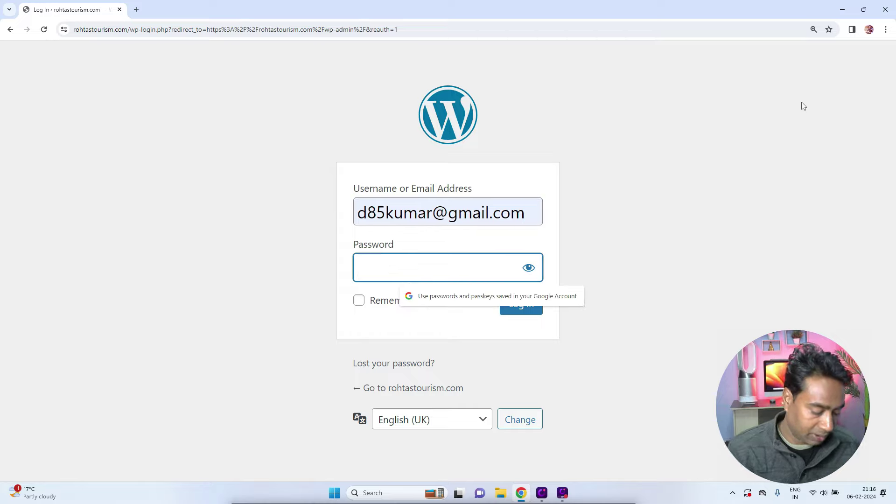
text(*****)
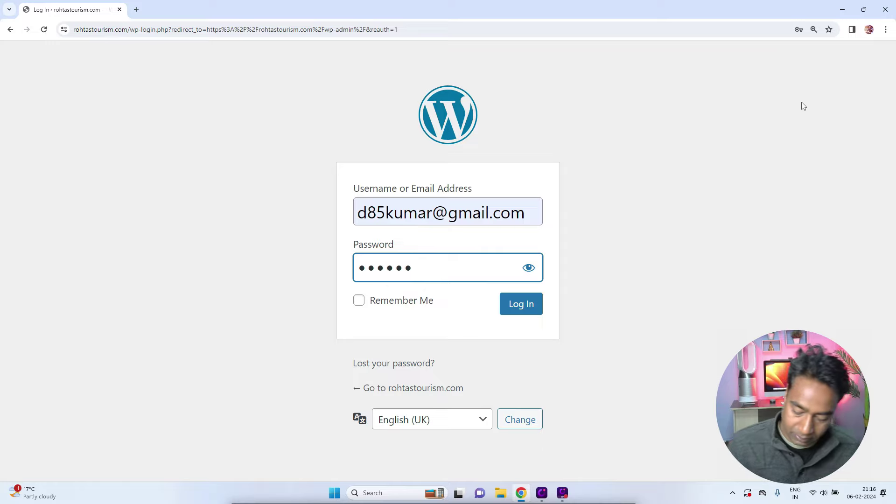
text(****)
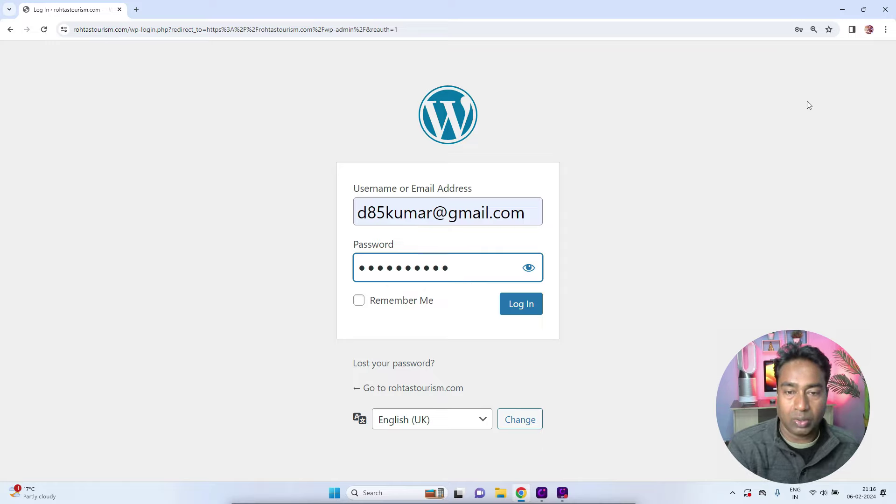
click(523, 305)
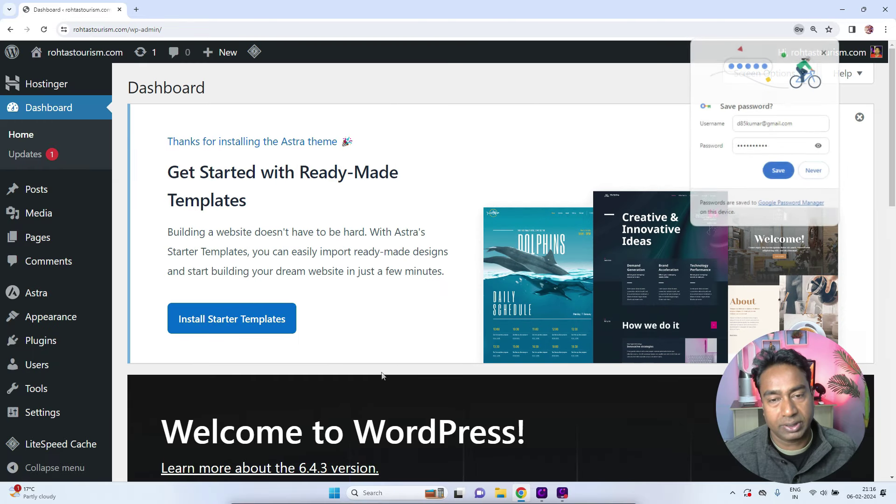
click(815, 172)
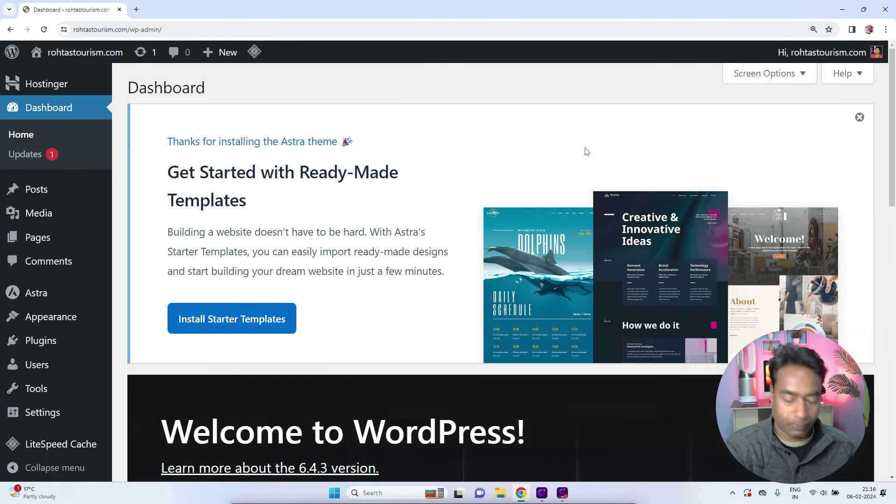
Reduce the page zoom by two levels and dismiss the Astra starter templates notice on the dashboard
key(ctrl+minus)
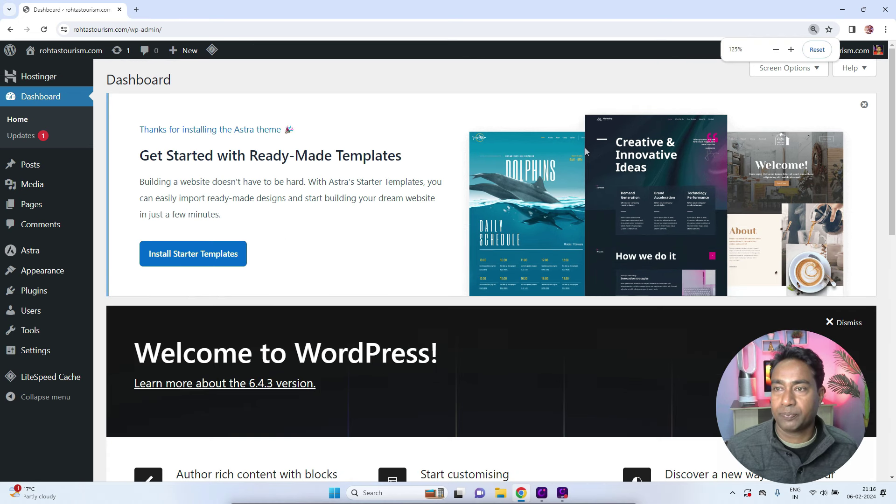
key(ctrl+minus)
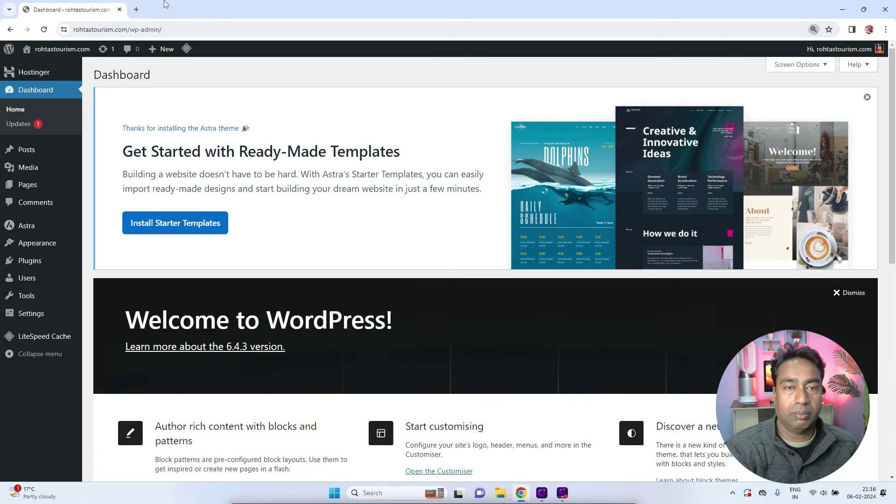
click(867, 96)
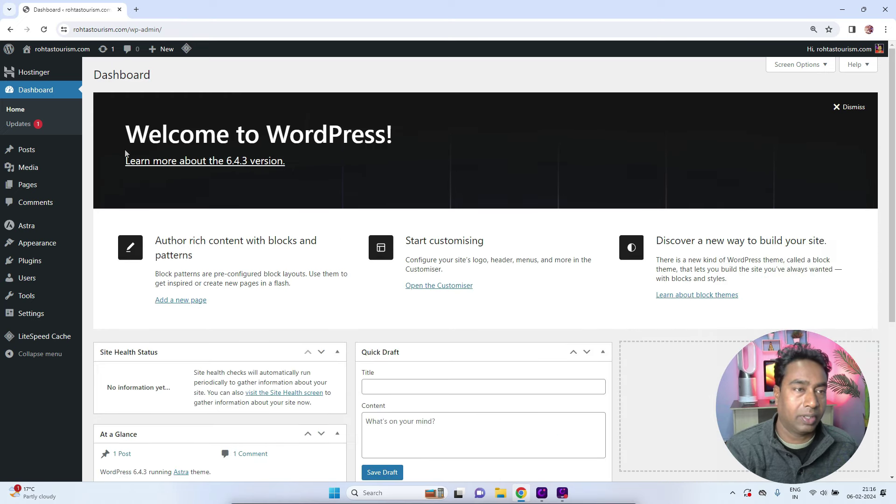
View the live rohtastourism.com site in a new browser tab and return to the WordPress dashboard
mouse_move(56, 55)
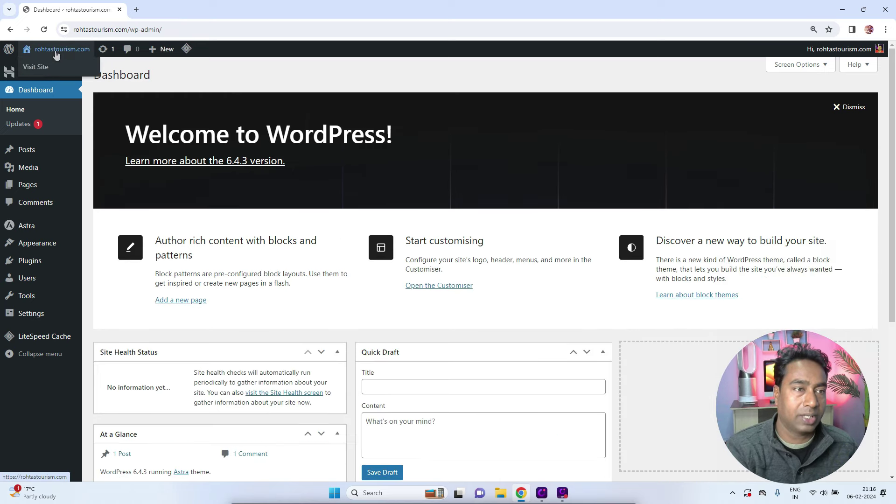
right_click(43, 68)
click(60, 75)
click(163, 9)
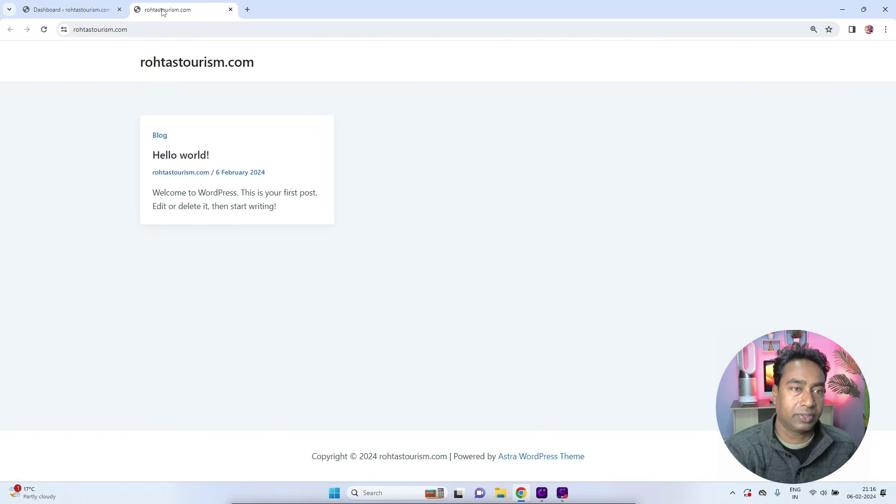
click(94, 11)
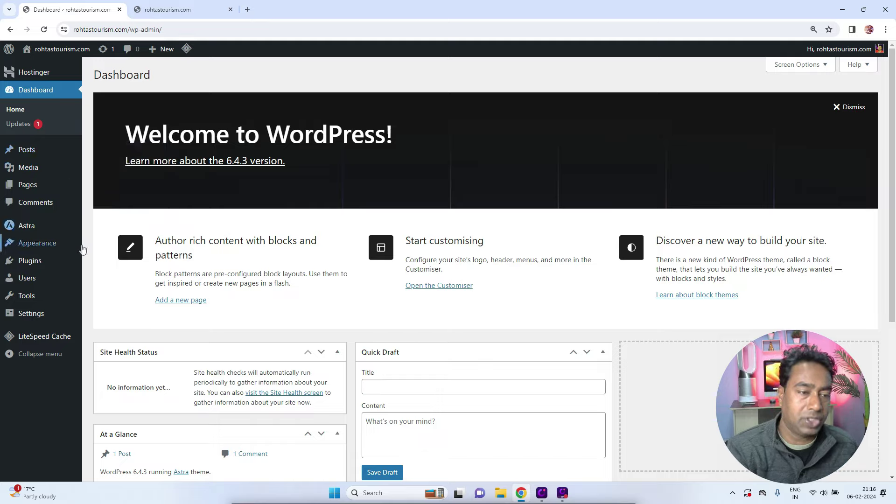
Open the site's General Settings, check the live site's header in its own tab and return to the settings
mouse_move(56, 341)
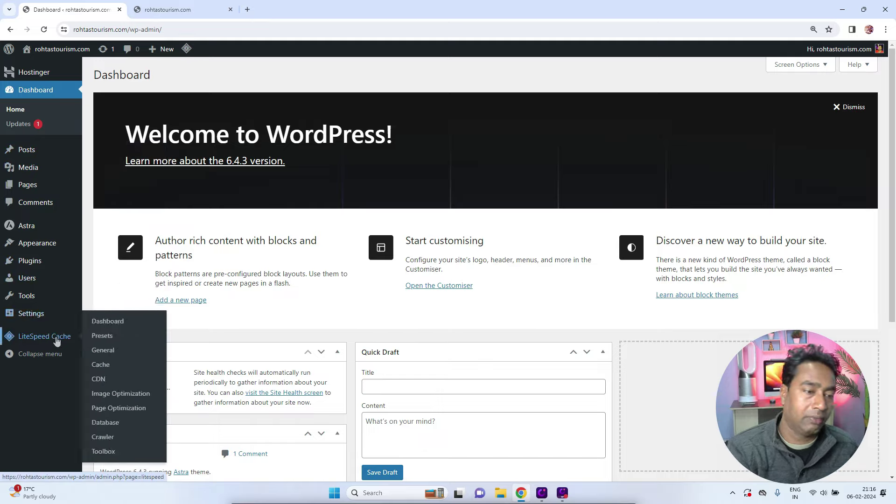
click(31, 319)
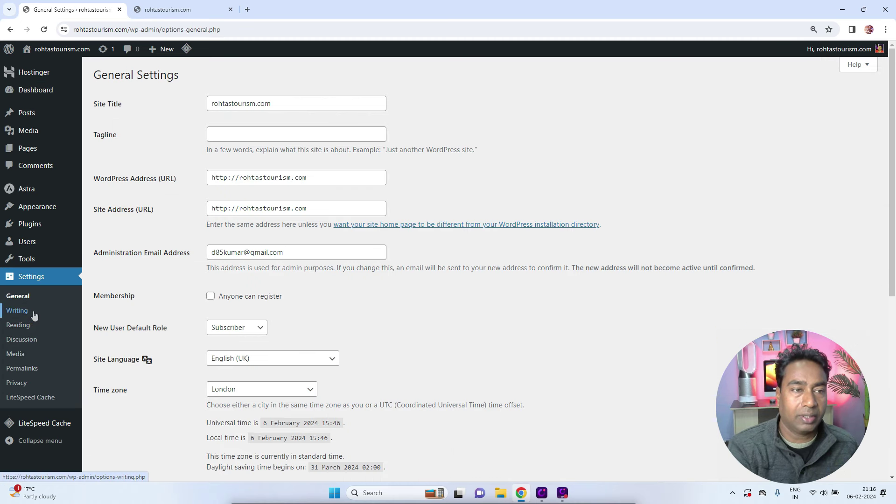
click(182, 9)
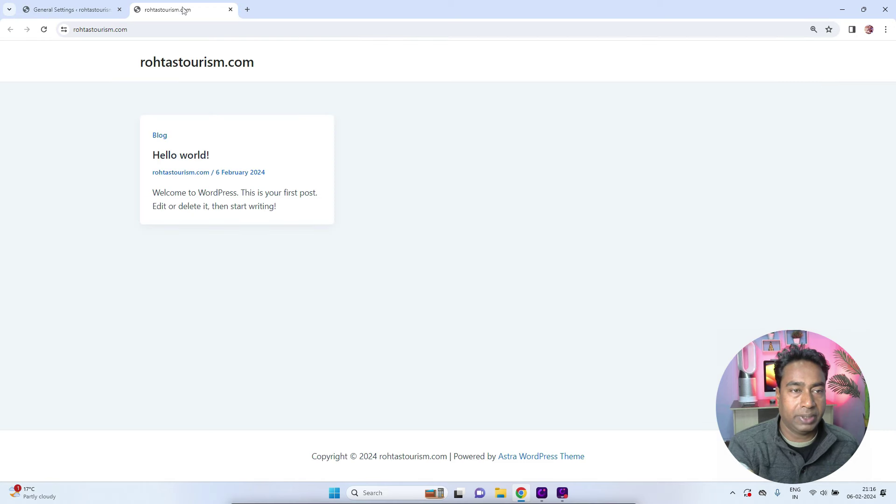
click(85, 11)
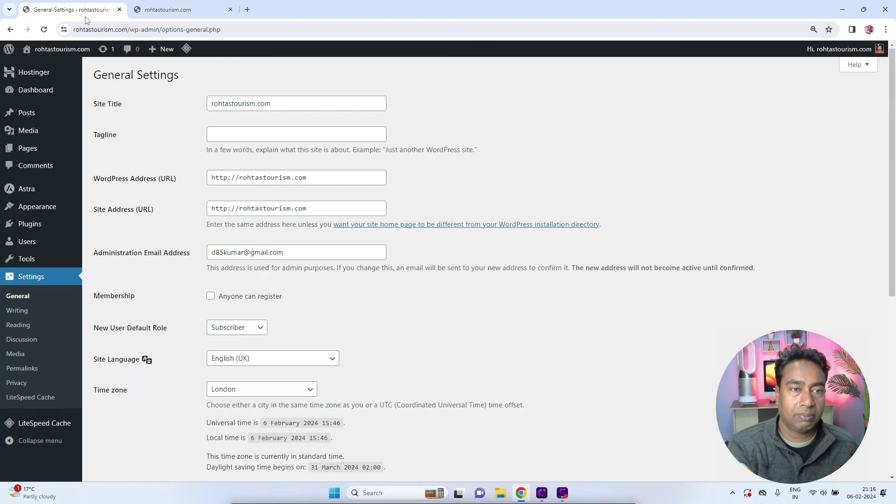
Replace the site title with "Rohtas Tourism" in the General Settings
click(284, 104)
drag(283, 104, 187, 113)
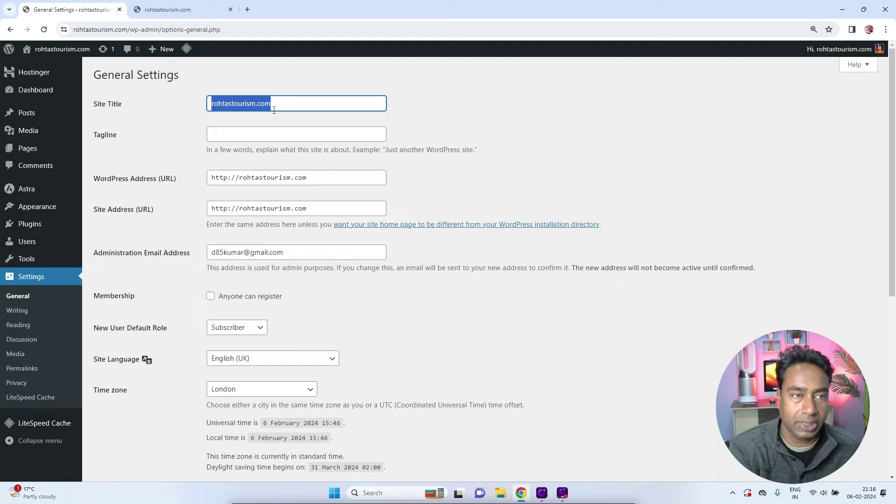
text(R)
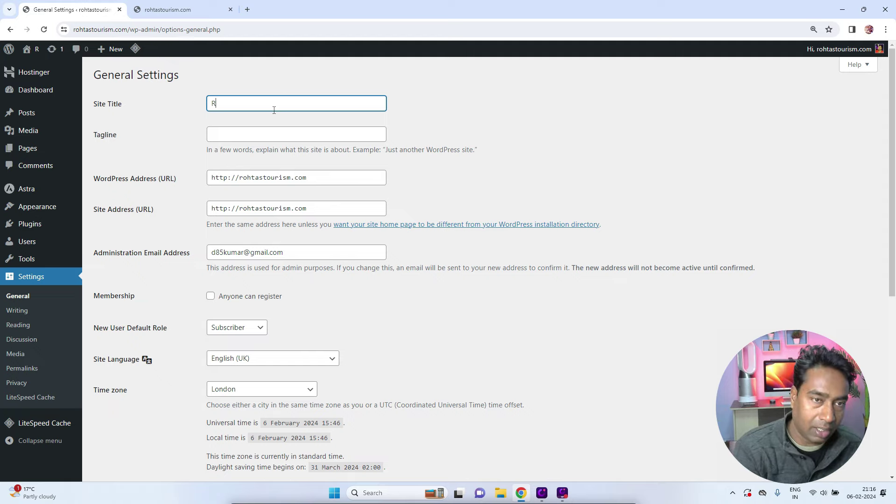
text(ohta)
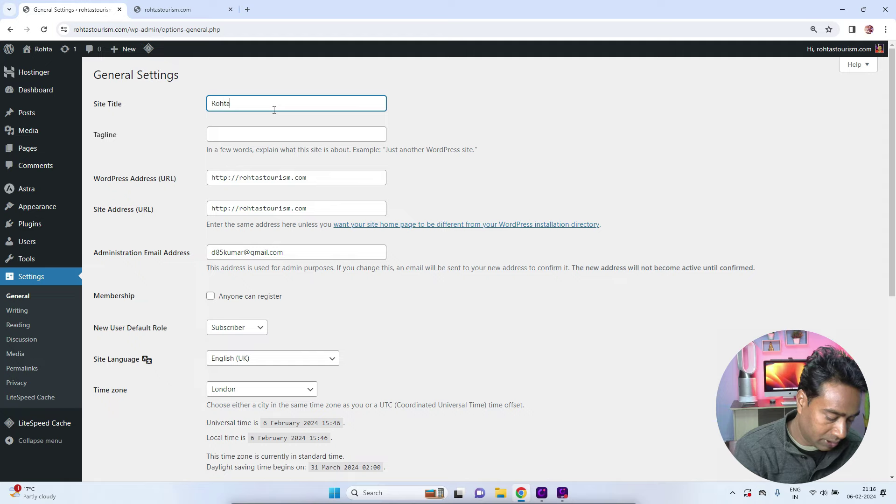
text(s Tou)
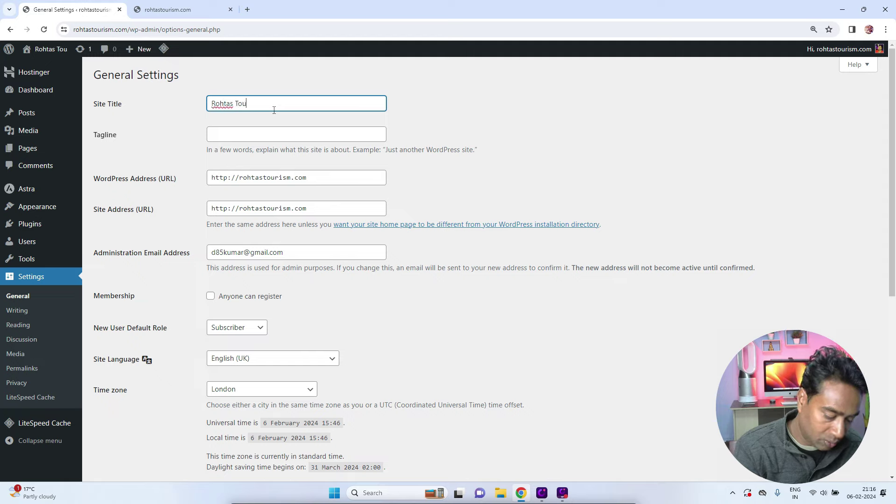
text(rism)
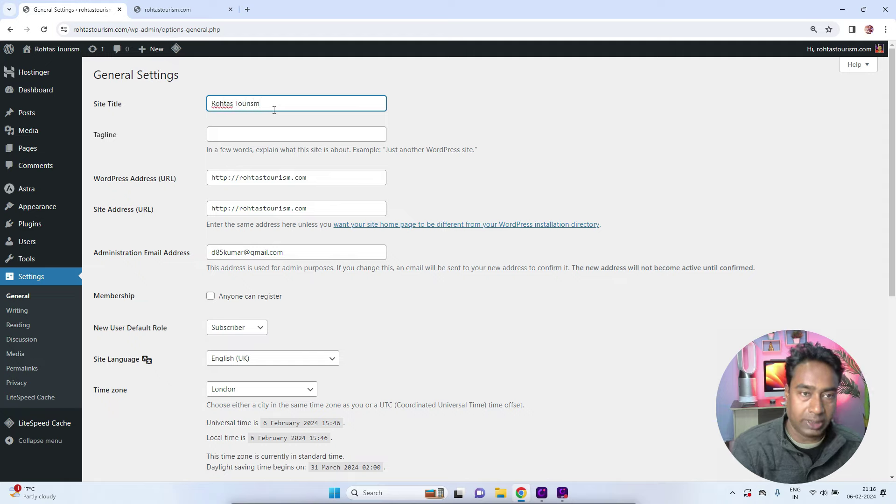
click(340, 90)
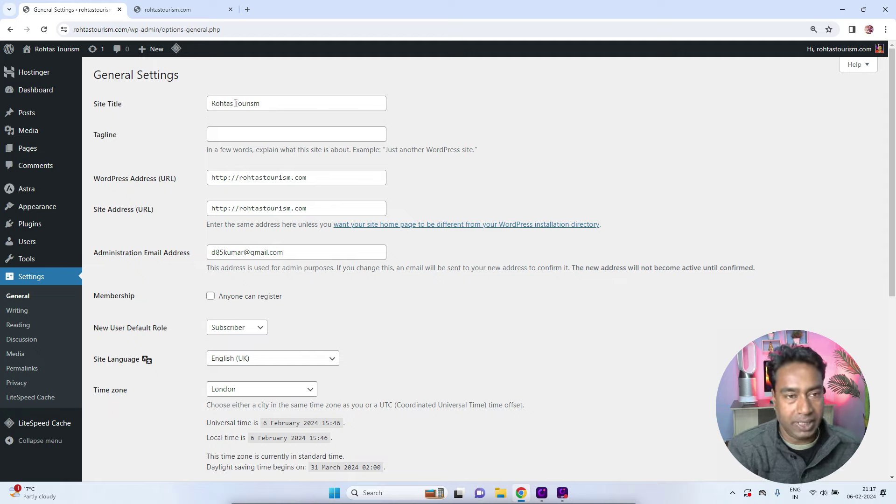
double_click(258, 104)
drag(257, 104, 206, 114)
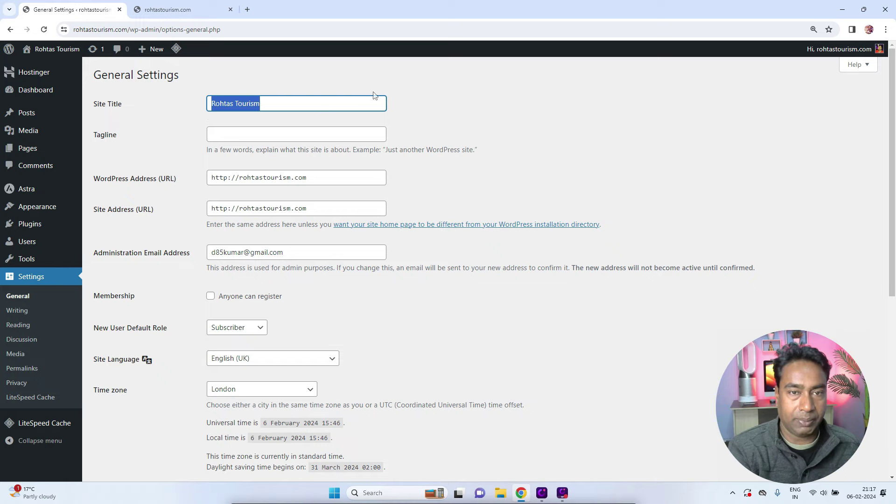
click(416, 97)
Set the tagline to "Tourism destination of Bihar" and save the General Settings
click(276, 128)
text(Tourism destination of Bihar)
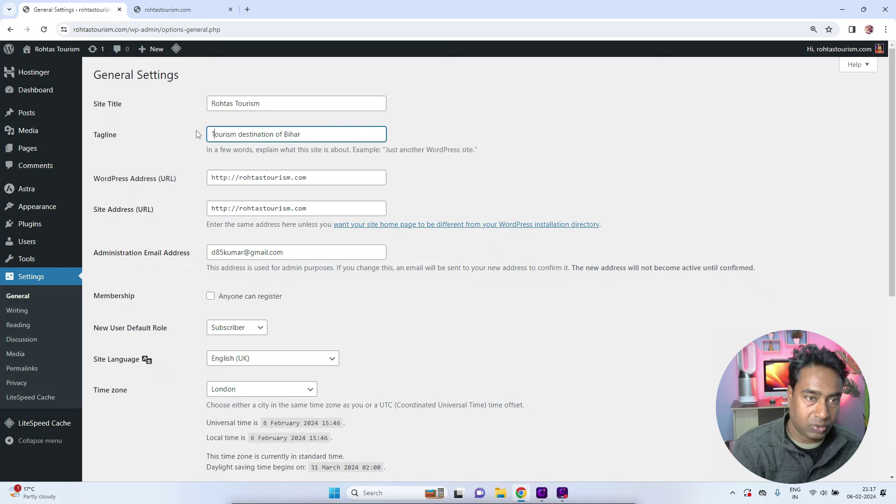
click(471, 132)
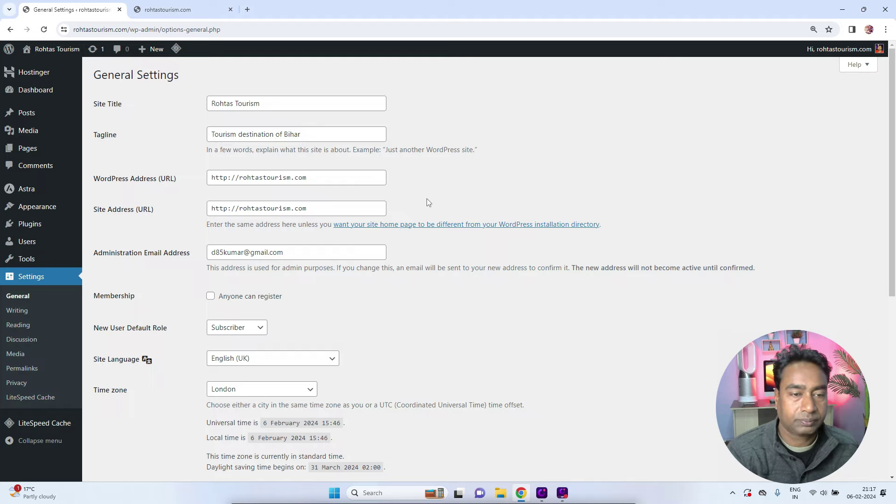
scroll(427, 198, down, 2)
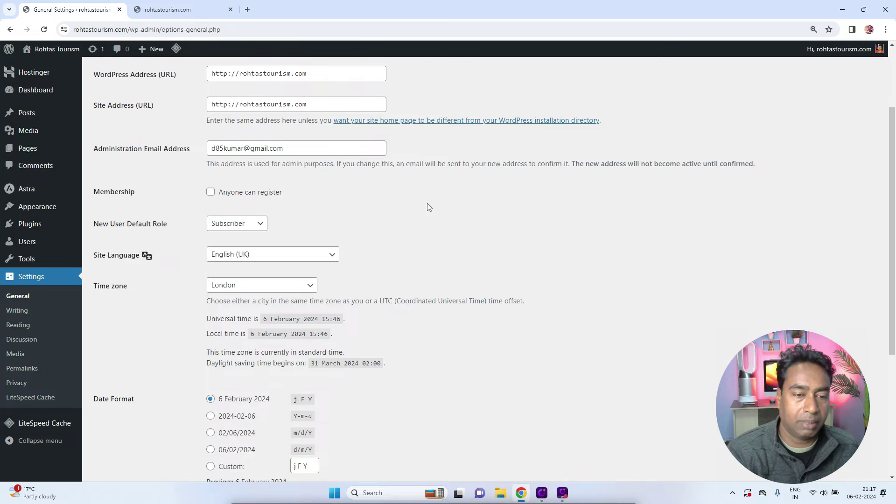
scroll(428, 206, down, 4)
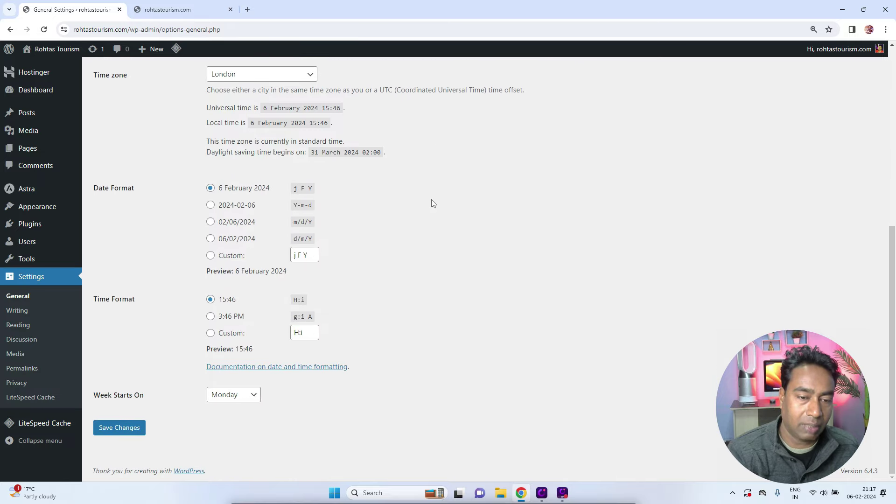
click(139, 428)
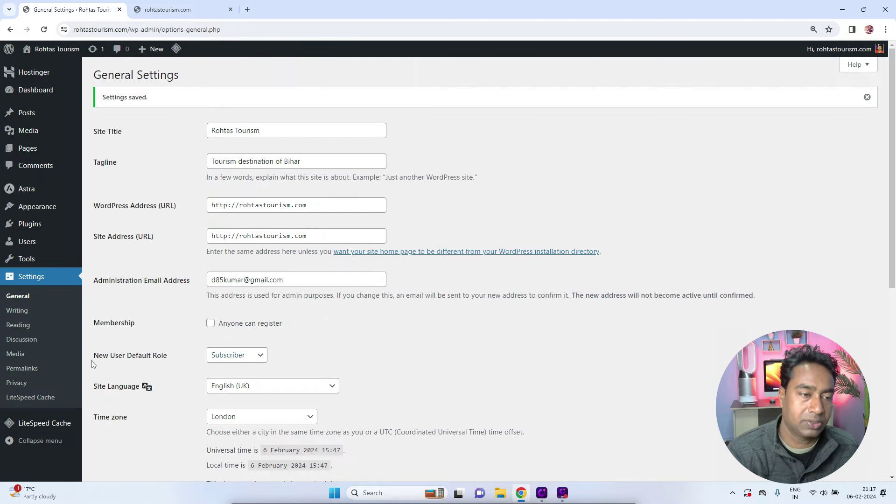
View the Writing Settings, and in the Reading Settings make feeds include only an Excerpt of each post and save
click(22, 311)
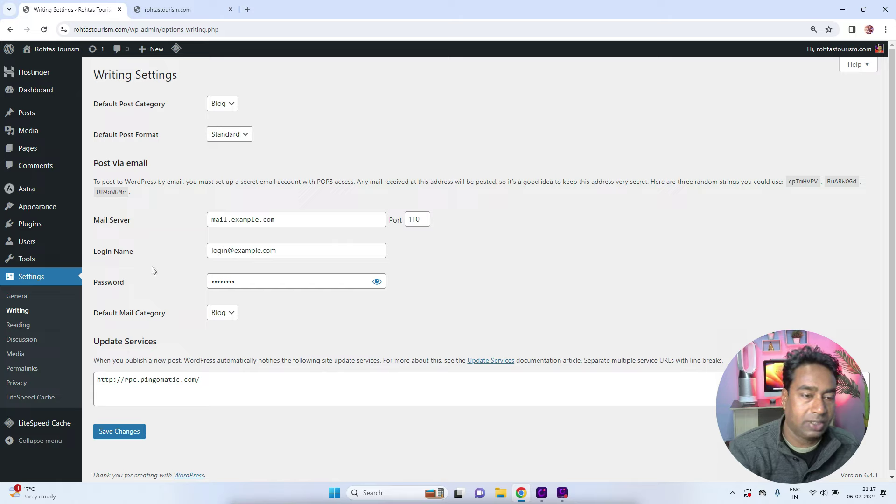
click(24, 313)
click(22, 324)
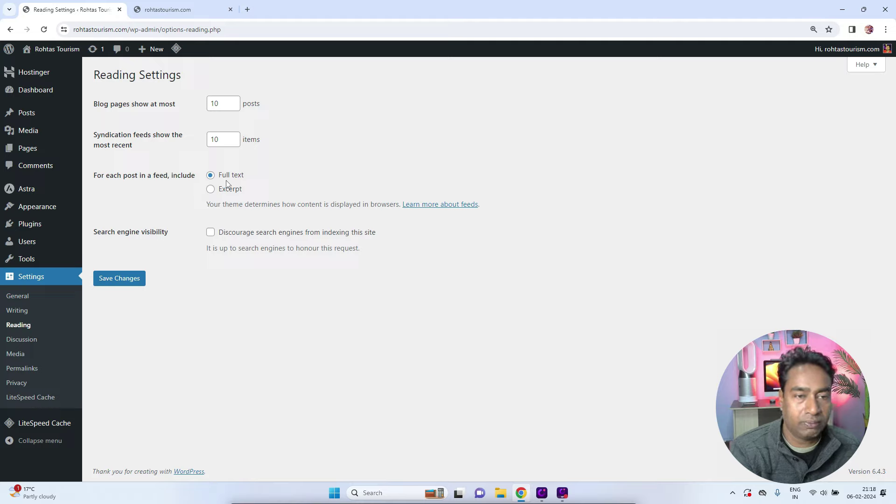
click(210, 189)
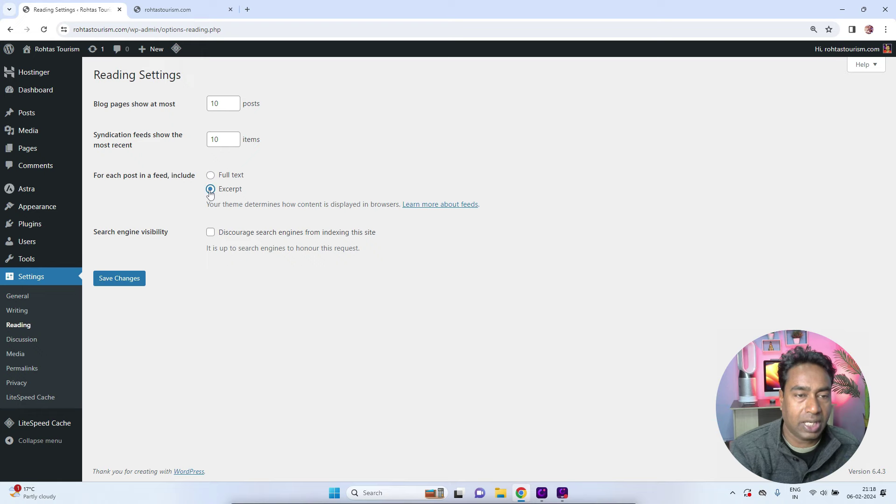
click(135, 283)
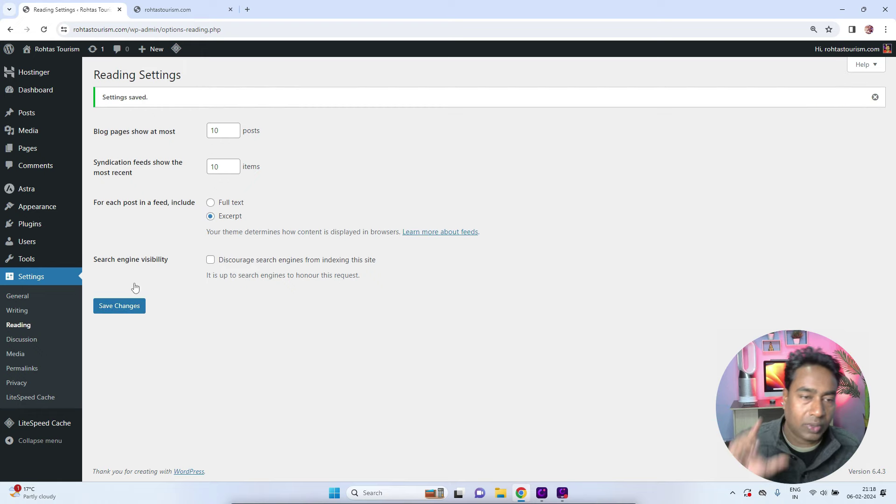
Look through the Discussion Settings for comments and open the Permalink Settings
click(28, 340)
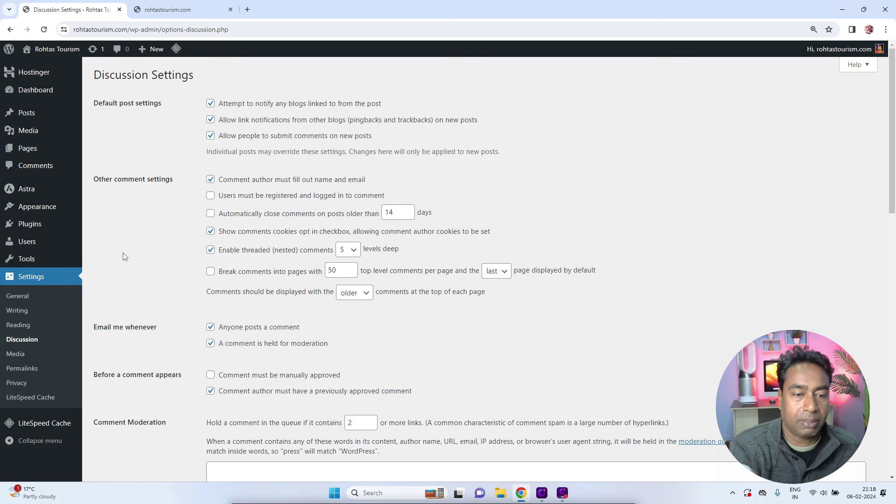
scroll(130, 263, down, 5)
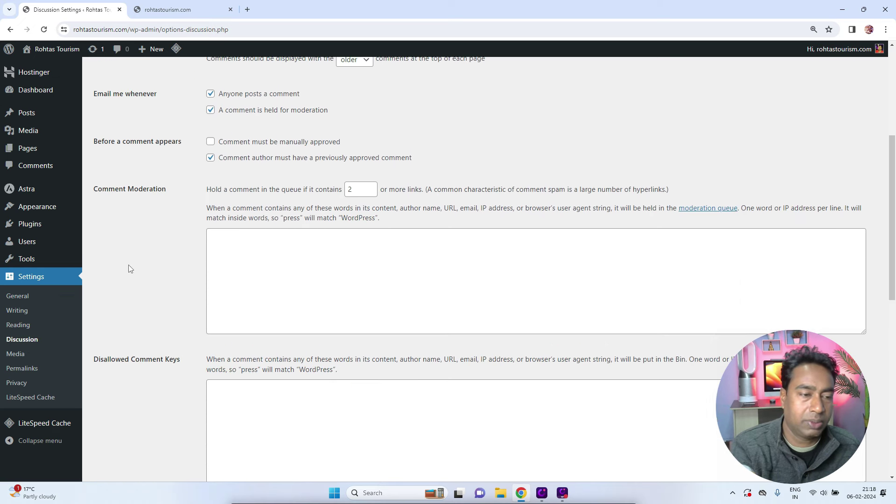
click(21, 370)
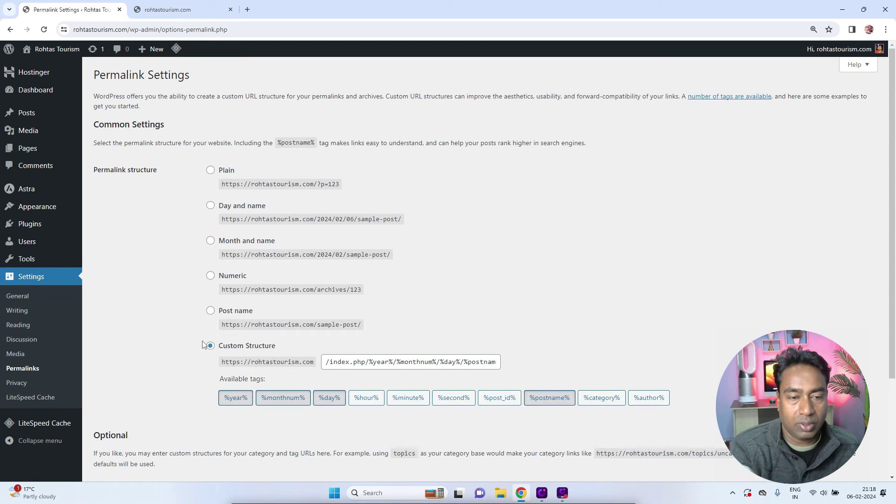
Set the permalink structure to Post name and save the Permalink Settings
click(211, 313)
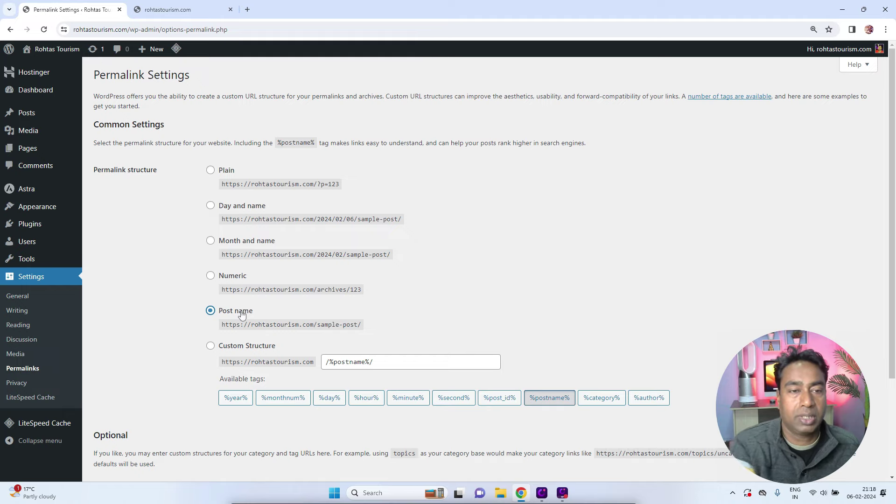
scroll(556, 228, down, 5)
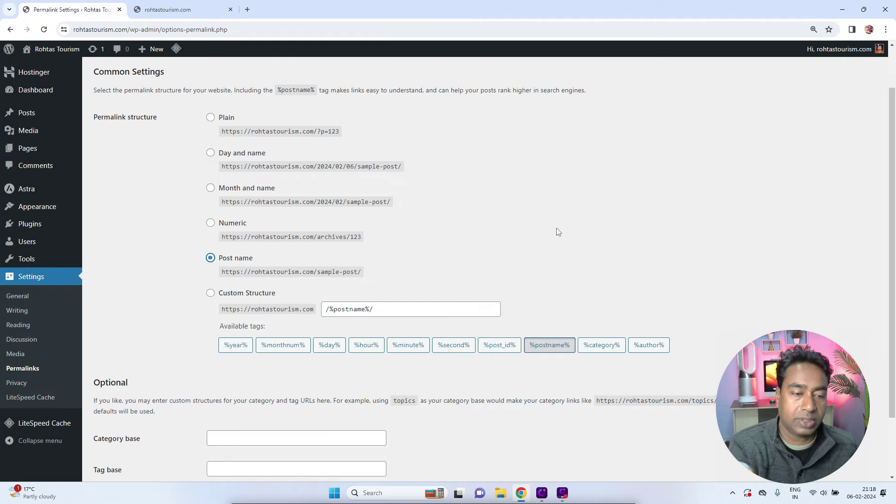
click(127, 430)
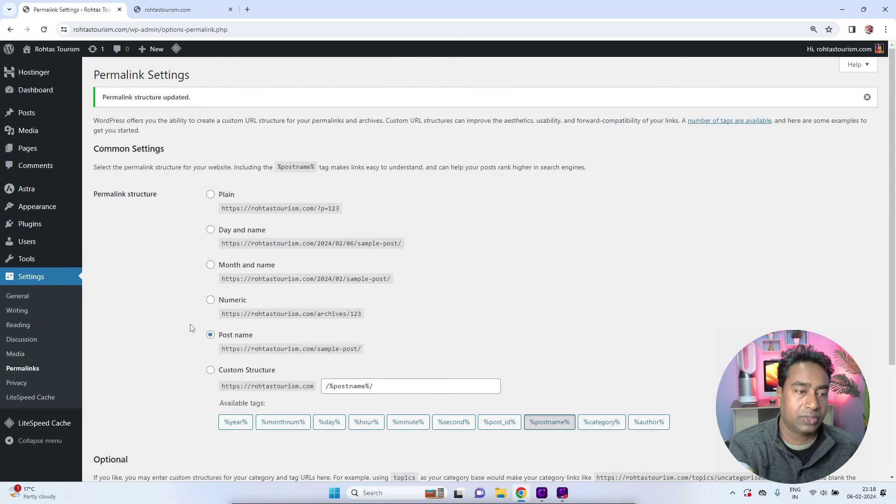
View the Privacy Settings and return to the General Settings
click(22, 385)
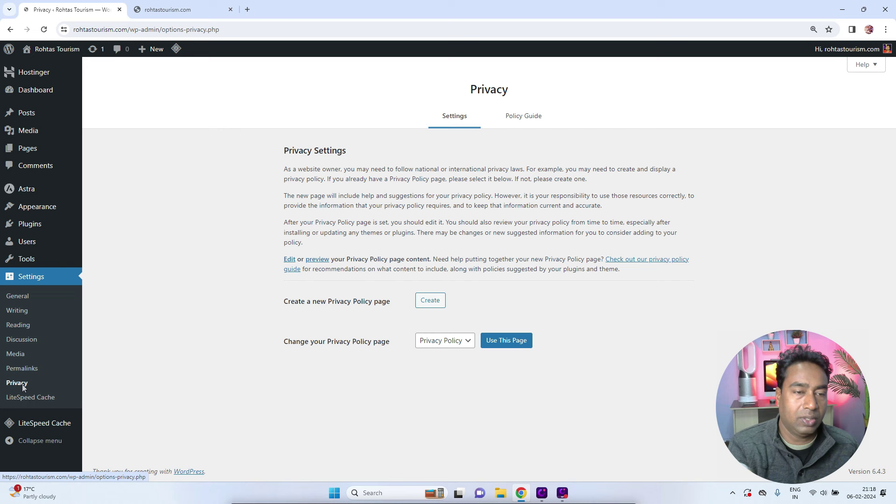
click(20, 297)
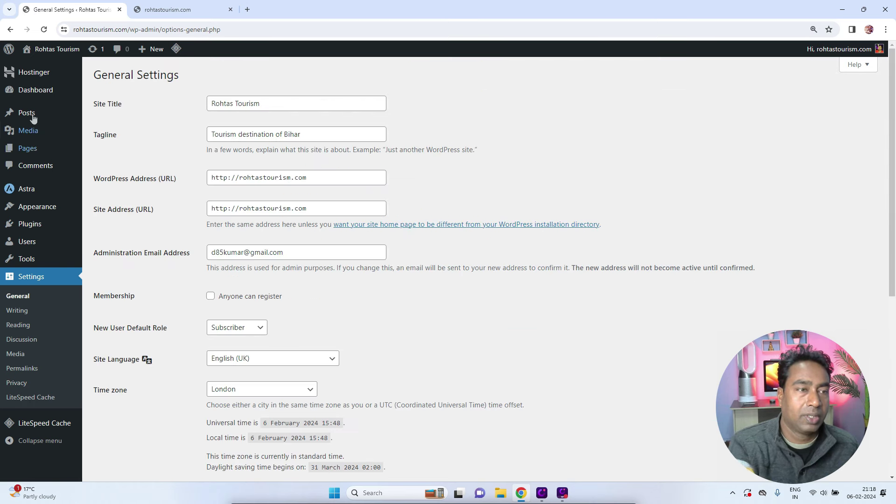
mouse_move(39, 97)
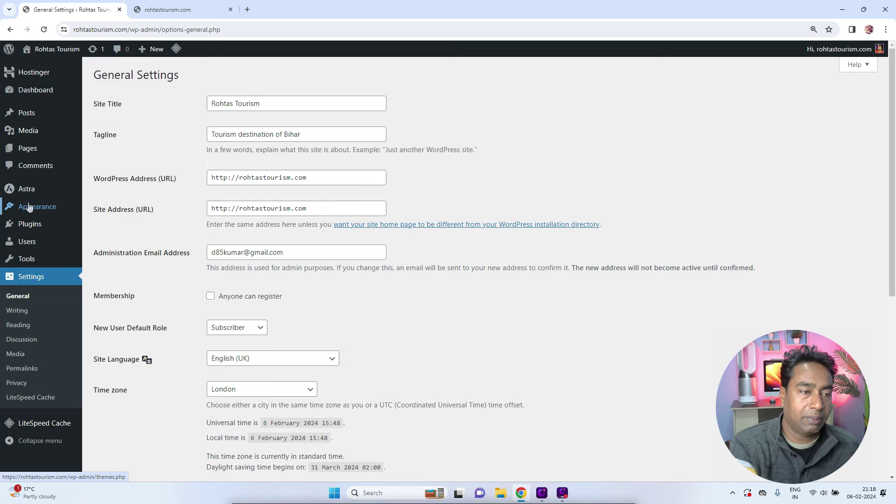
Deactivate the Hostinger plugin in the installed plugins list and delete it
click(31, 228)
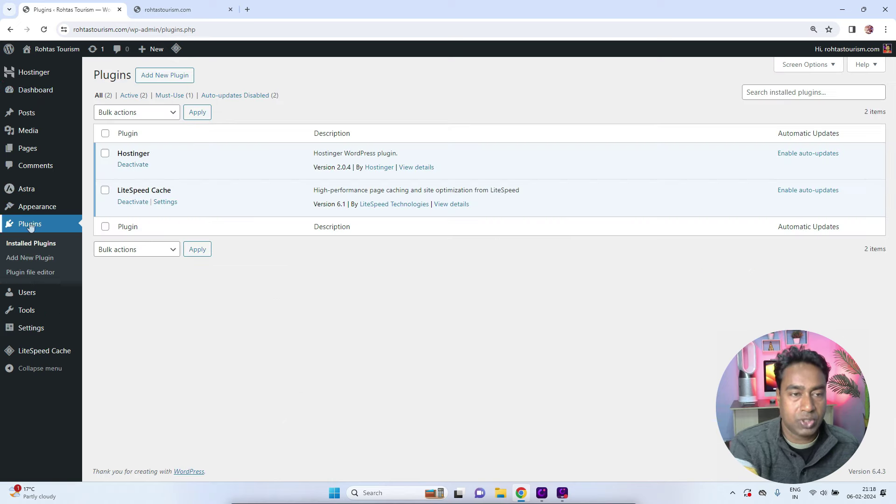
click(134, 166)
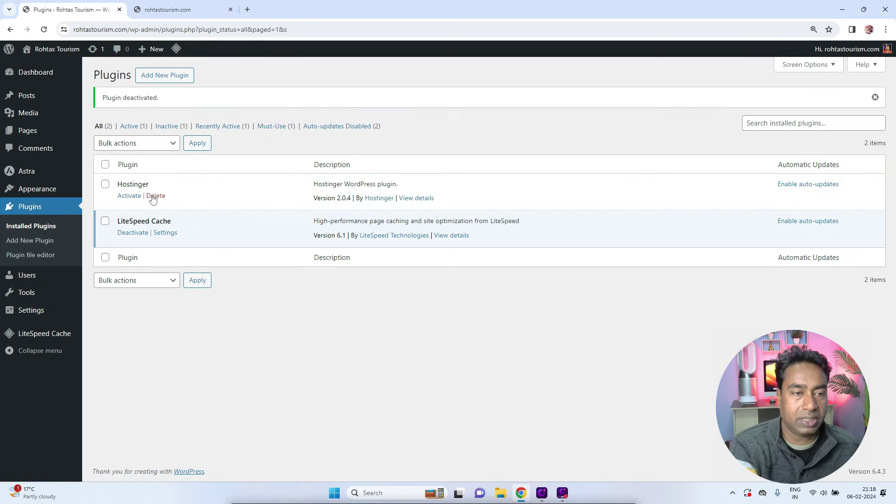
click(155, 195)
click(490, 89)
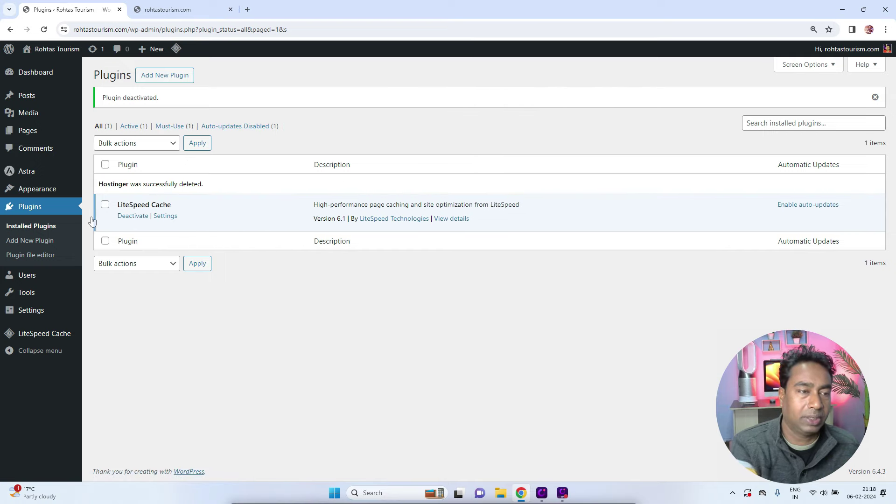
Install the Classic Editor plugin from the featured plugins and activate it
mouse_move(42, 122)
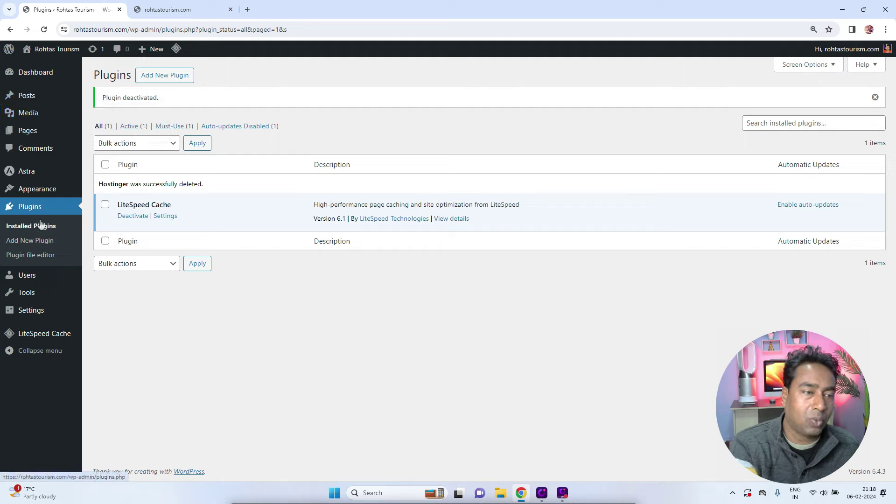
click(30, 240)
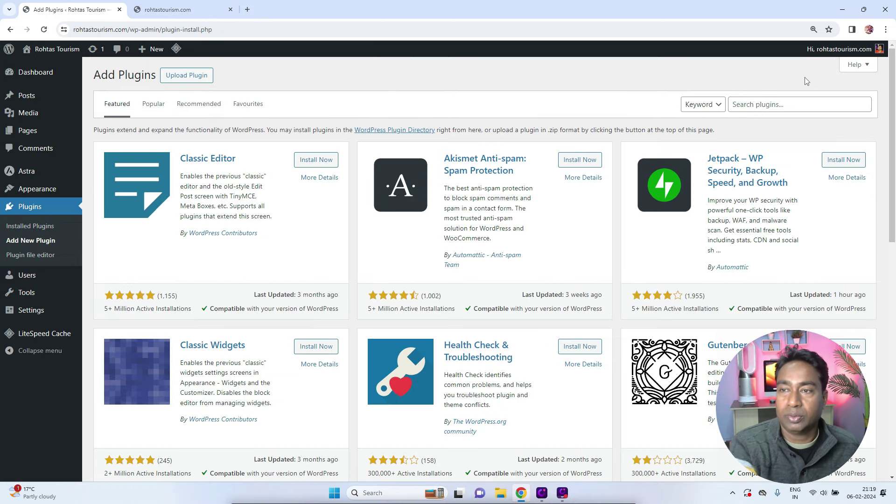
click(746, 105)
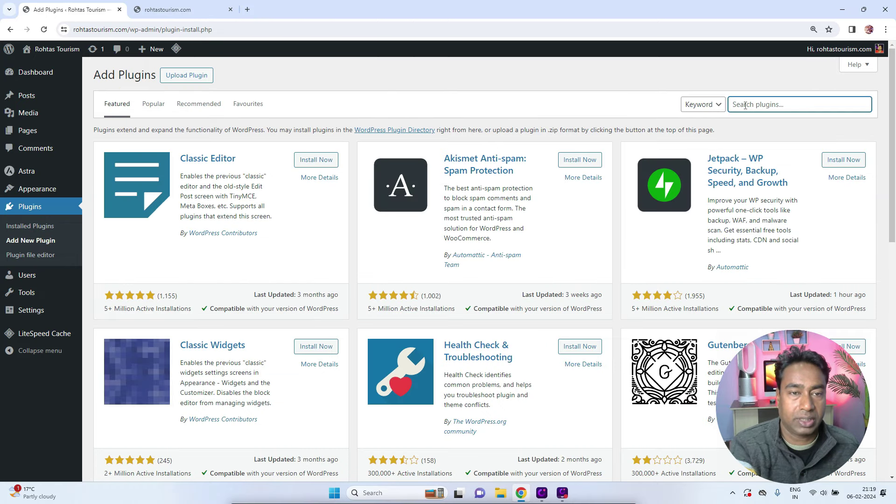
click(312, 160)
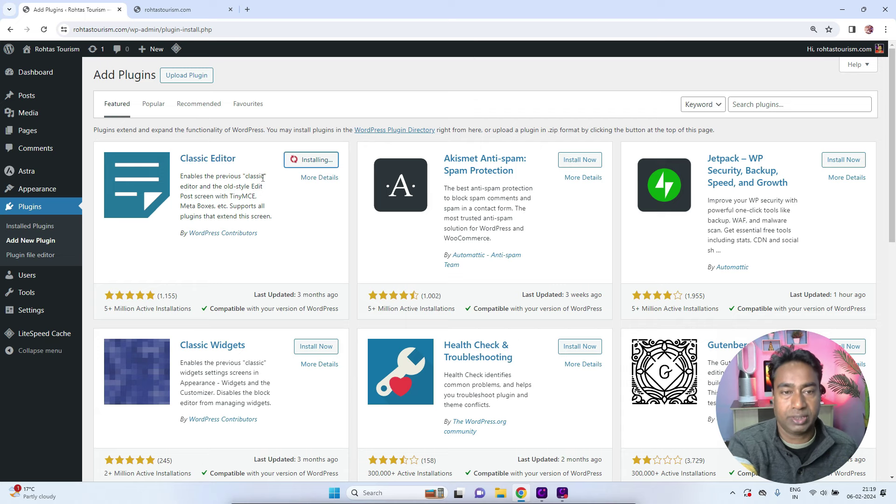
click(332, 161)
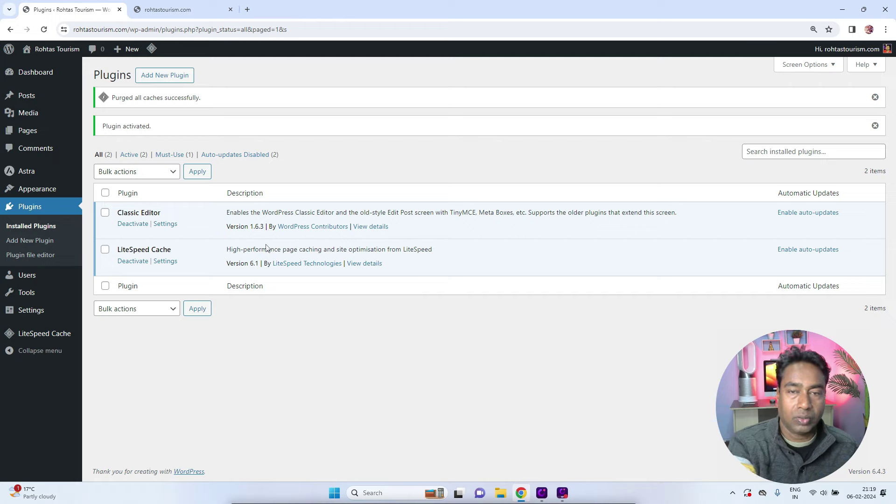
Search the plugin directory for Rank Math, install and activate Rank Math SEO, and leave its setup wizard without connecting an account
click(806, 150)
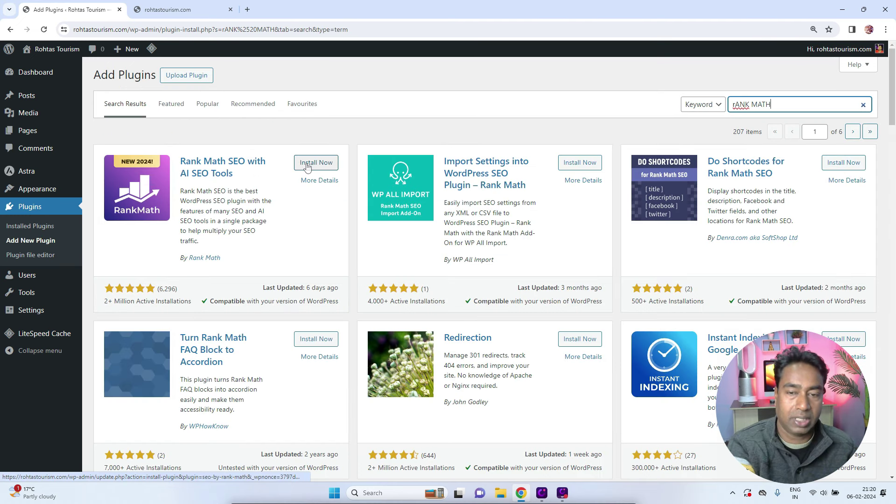
click(307, 164)
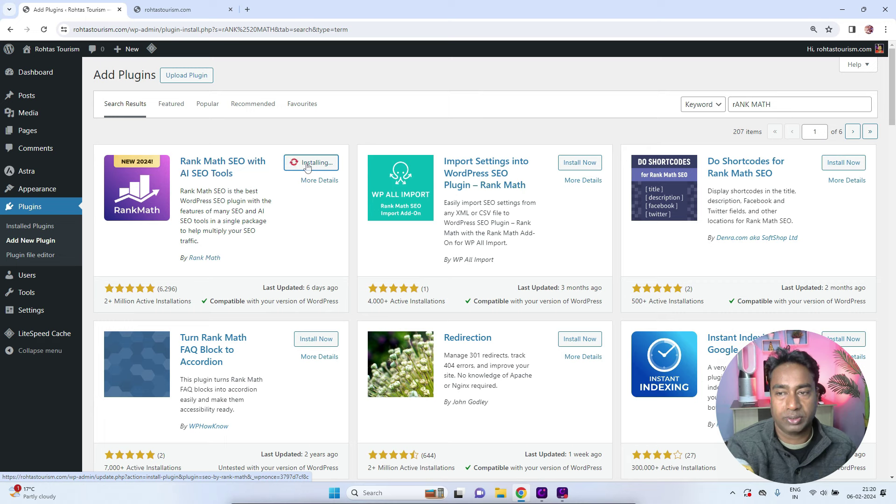
click(319, 166)
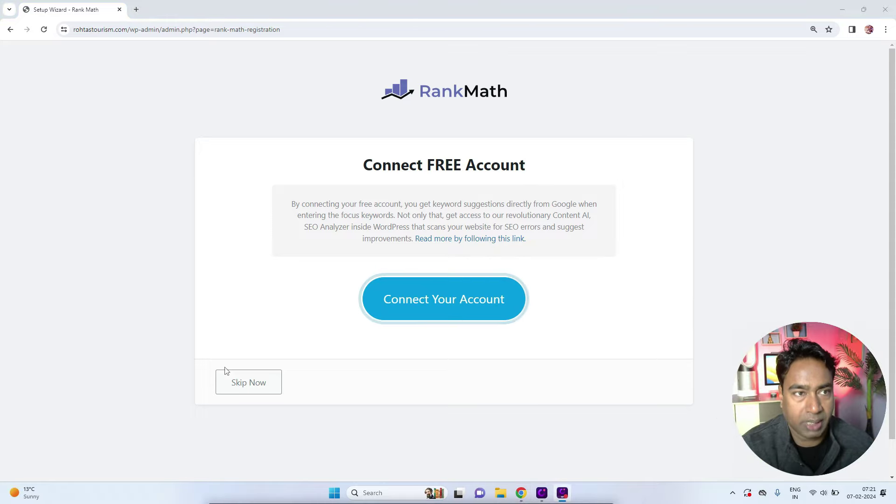
click(10, 30)
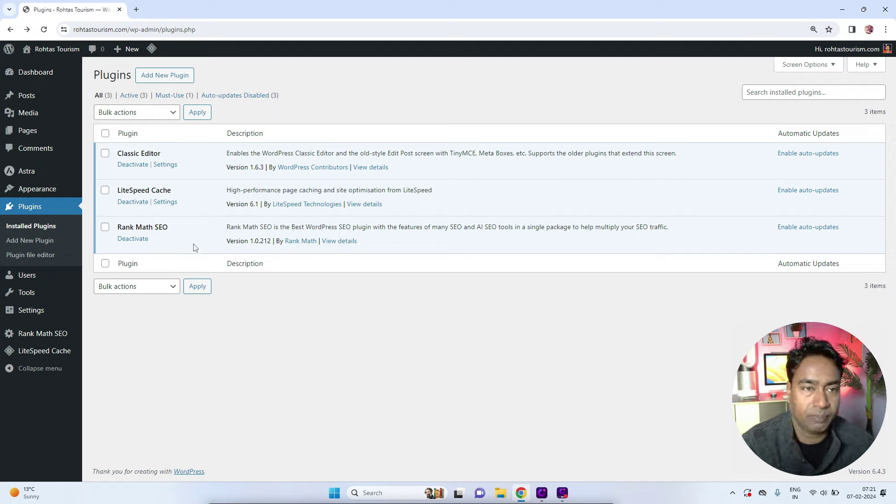
Search for "site kit", install and activate Site Kit by Google, and dismiss its setup notice
click(176, 78)
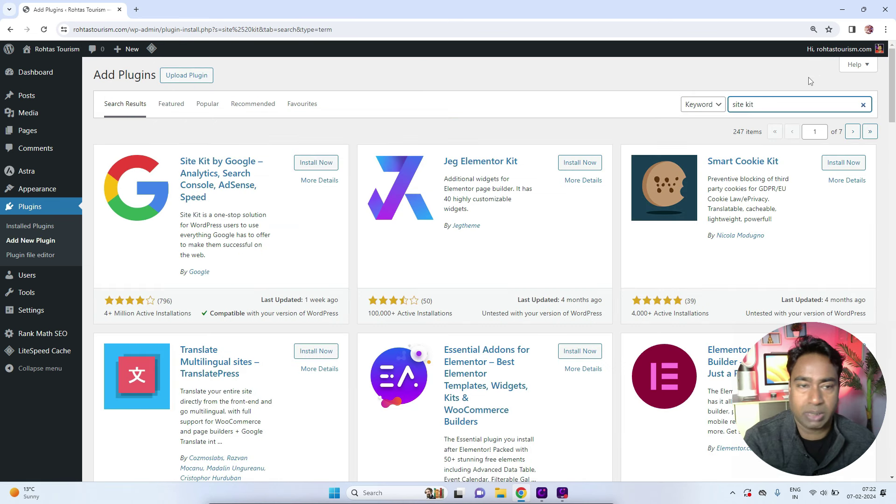
click(309, 164)
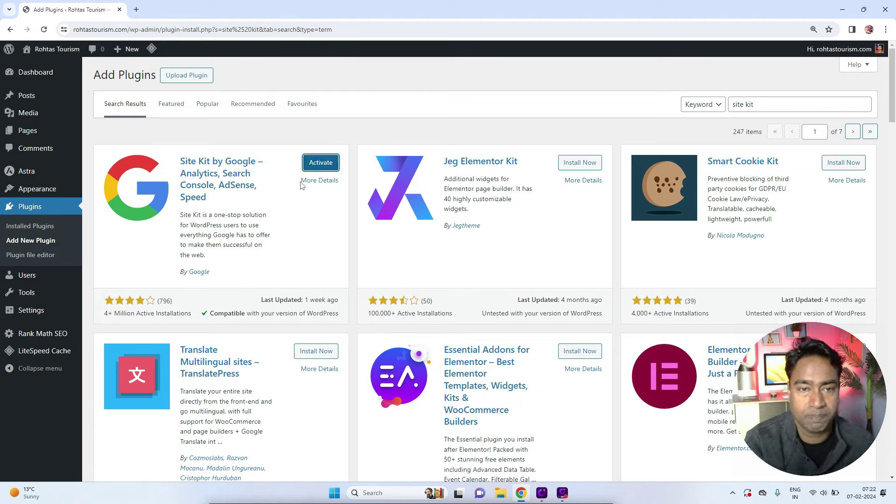
click(317, 167)
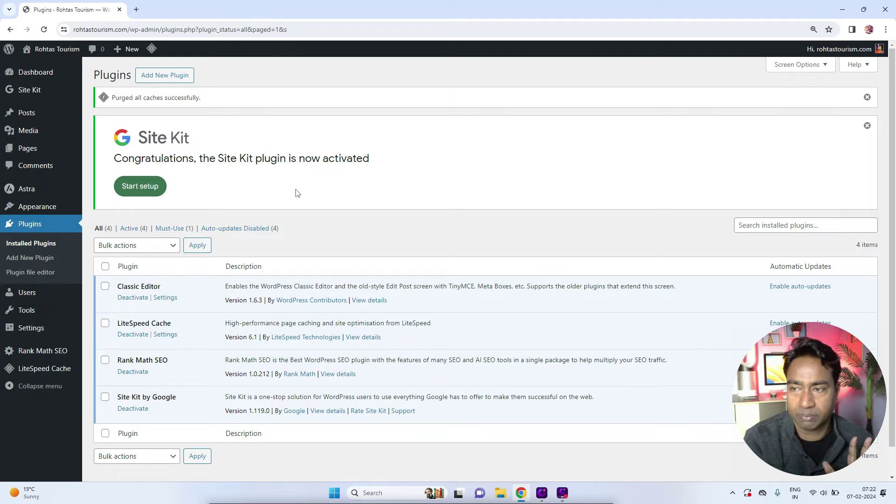
click(867, 125)
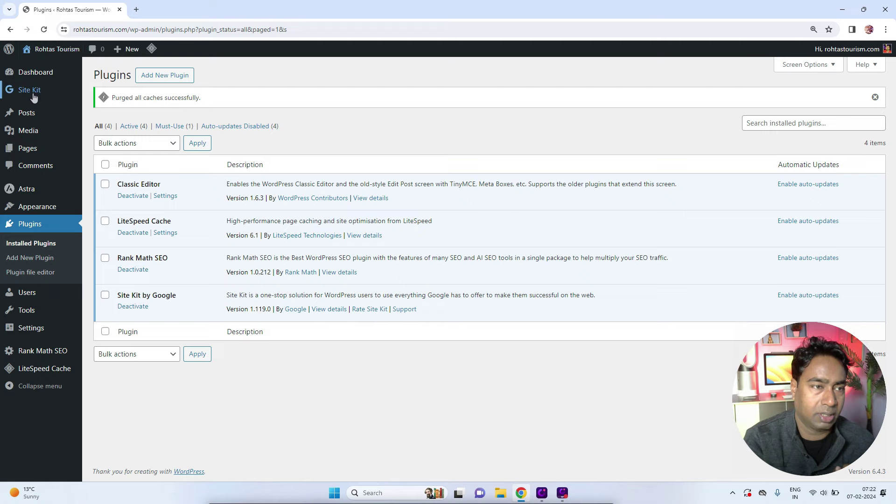
View the live site's home page in a new browser tab, and return to the admin area
mouse_move(41, 59)
right_click(51, 65)
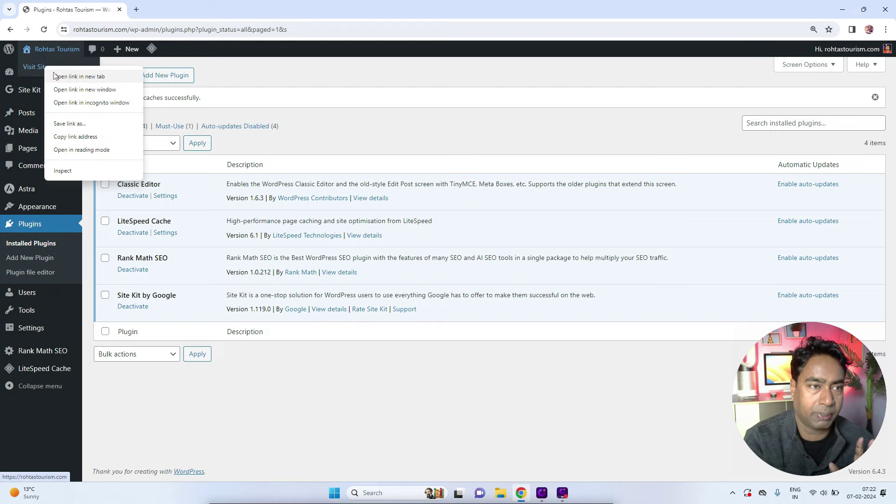
click(74, 74)
click(173, 13)
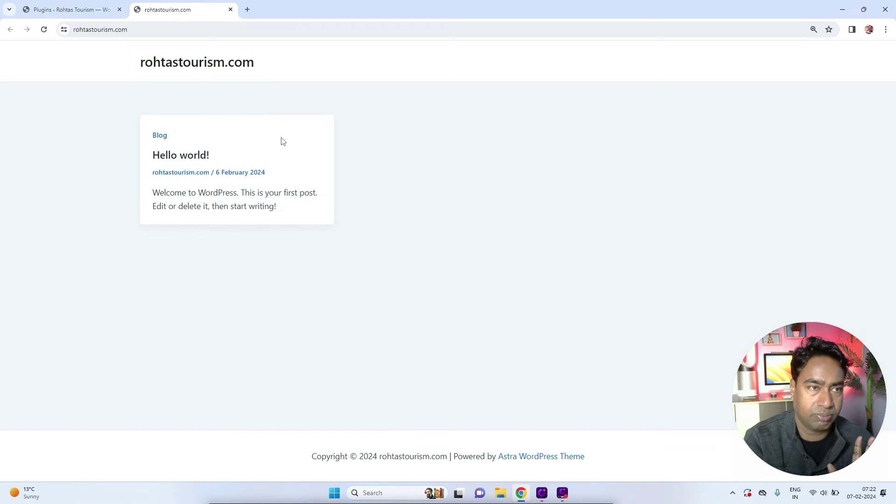
click(70, 9)
Move the sample post "Hello world!" to the Bin from the list of all posts
mouse_move(28, 114)
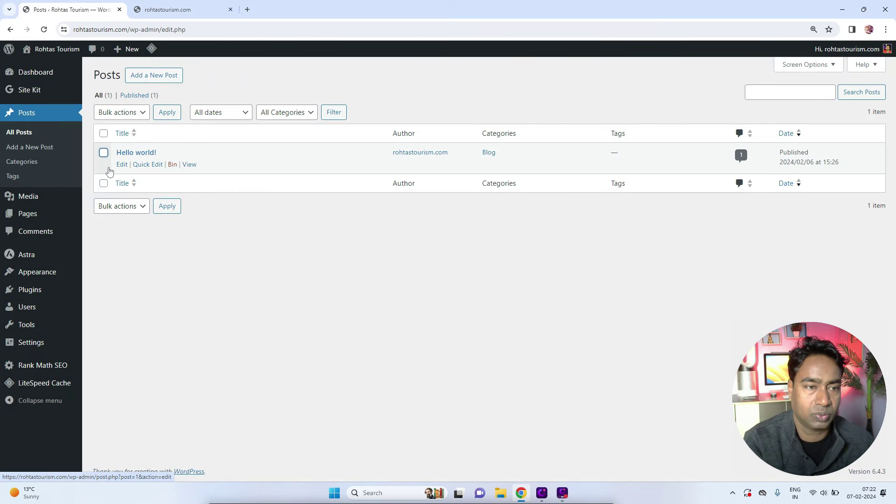
click(103, 152)
click(173, 165)
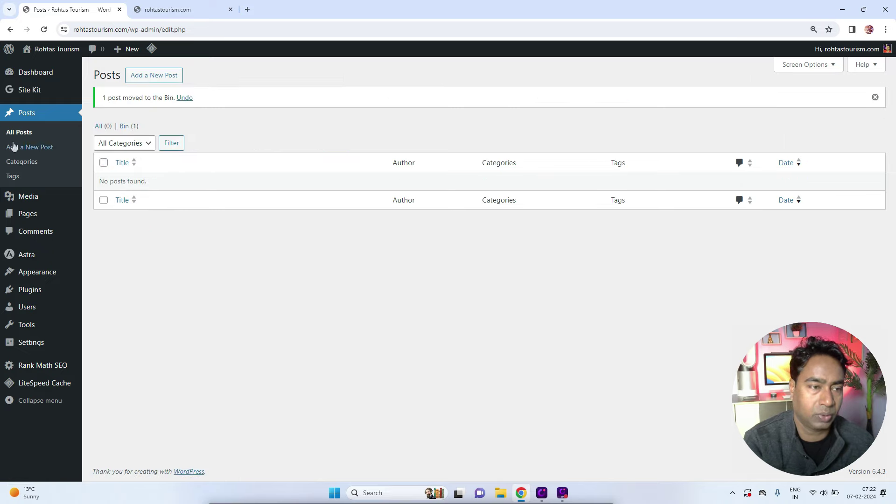
Reload the rohtastourism.com home page to check the site title and the list of posts
click(155, 5)
click(164, 29)
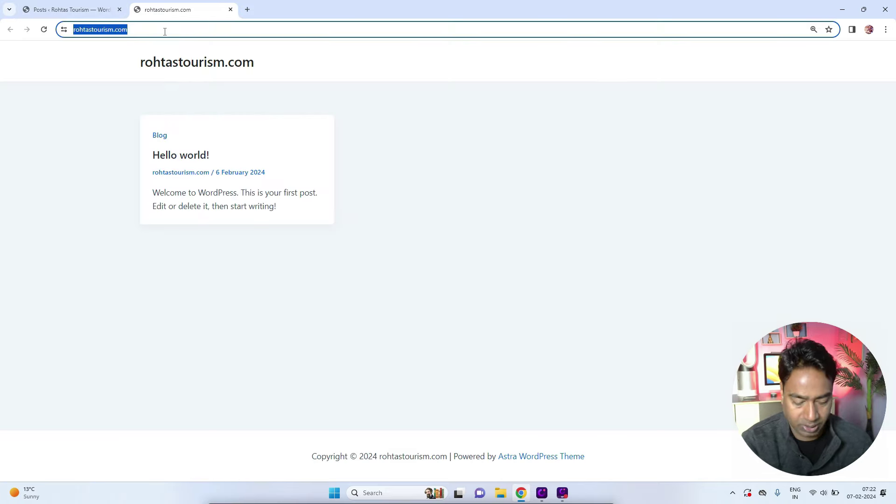
key(Return)
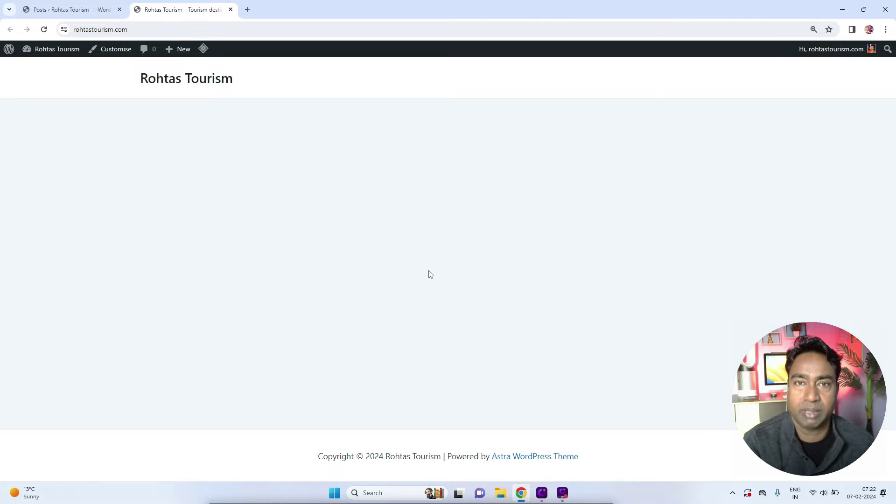
Return to the admin area, view the Astra welcome page, and open the installed themes under Appearance
click(82, 5)
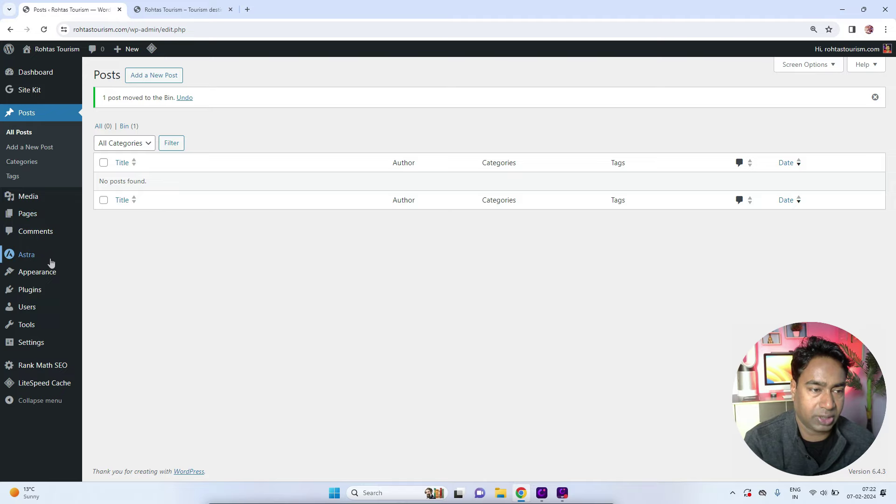
mouse_move(45, 262)
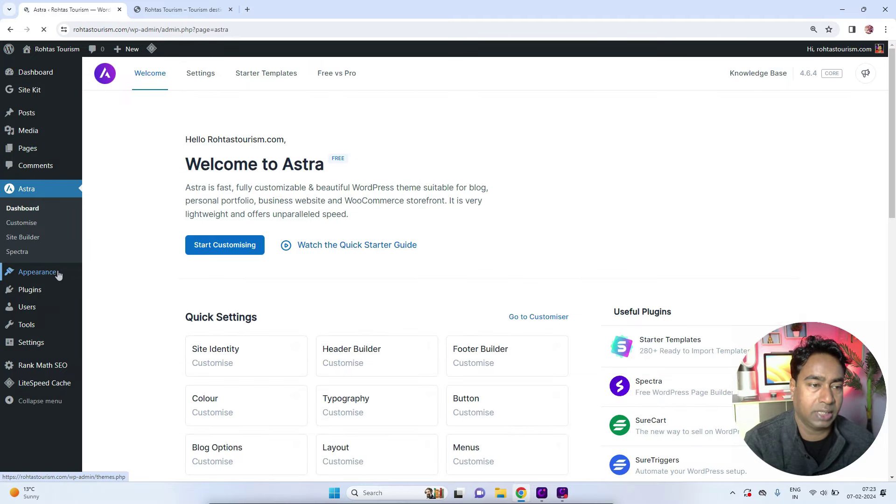
click(105, 274)
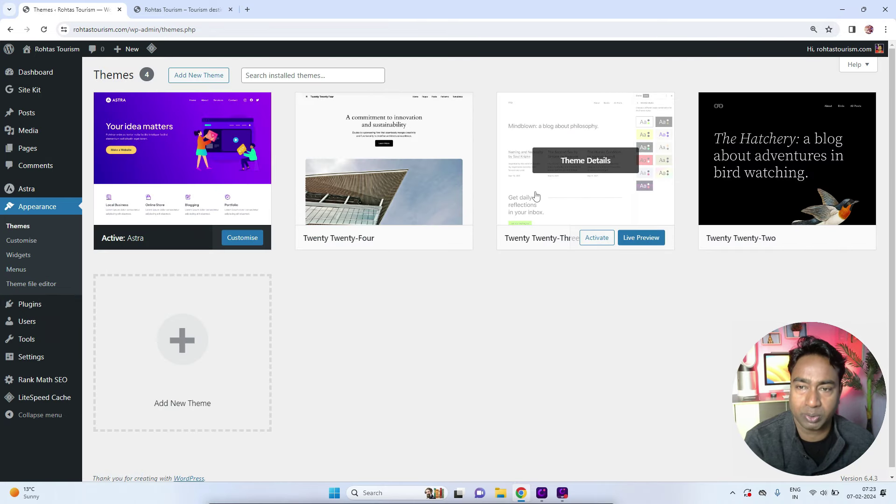
Open the upload form for adding a new theme, view its file chooser, and close it without selecting a zip file
click(114, 389)
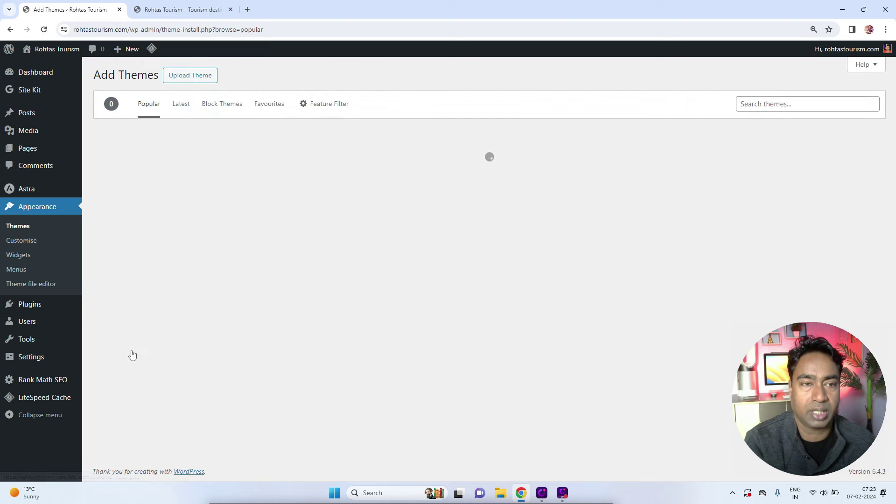
click(205, 76)
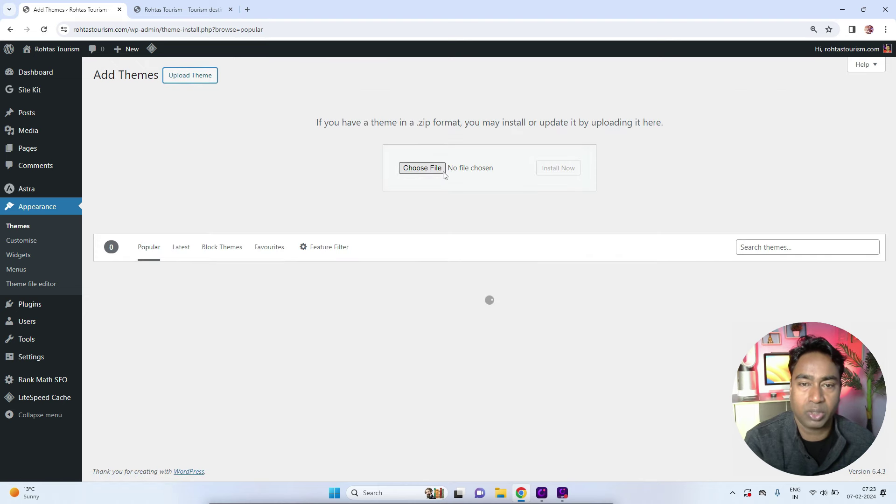
click(423, 169)
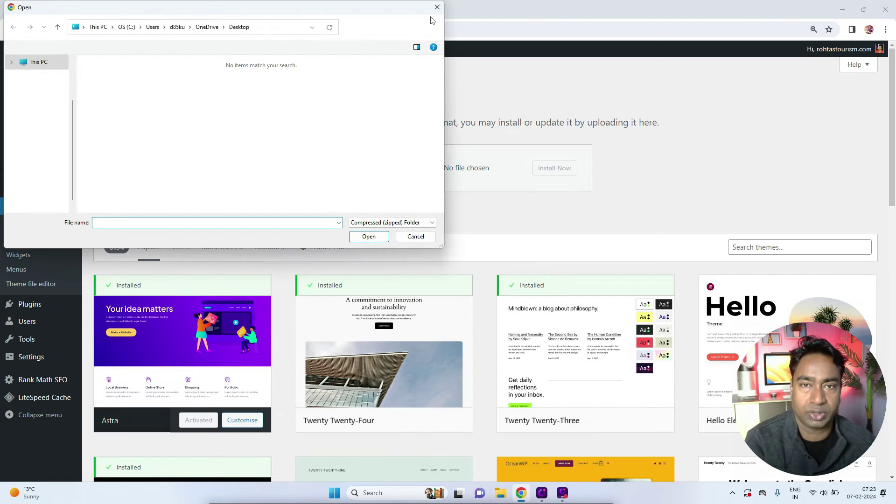
click(437, 7)
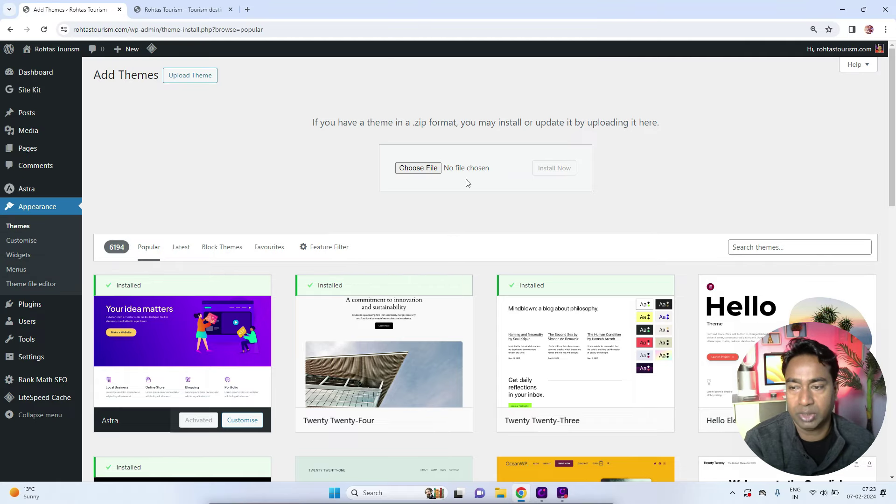
Browse the popular themes, preview the Royal Elementor Kit theme, and close its preview without installing it
scroll(468, 183, down, 9)
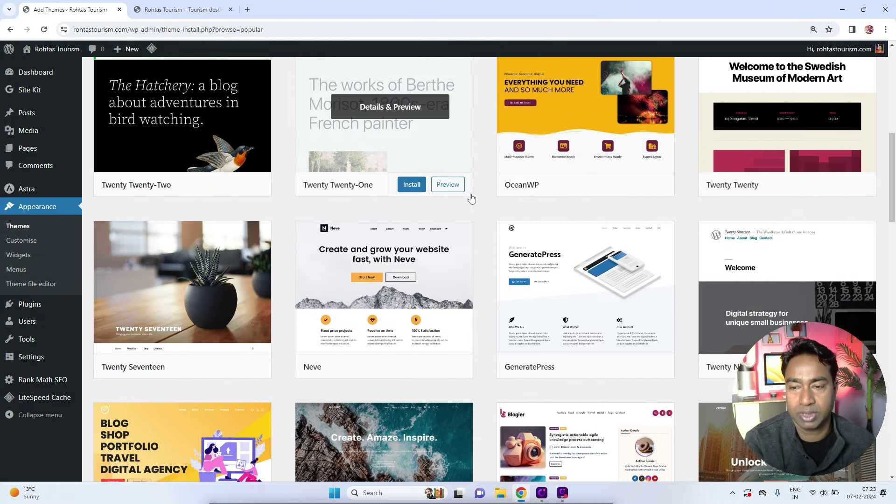
scroll(471, 199, down, 1)
scroll(411, 316, down, 2)
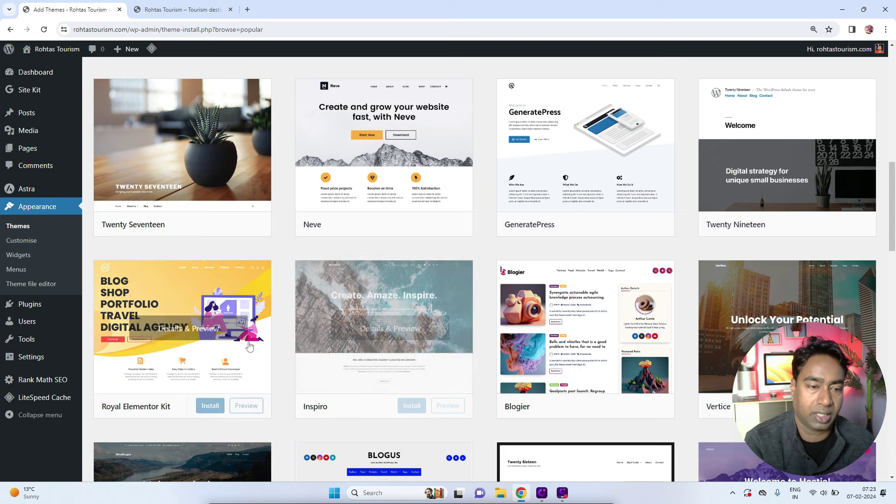
click(246, 406)
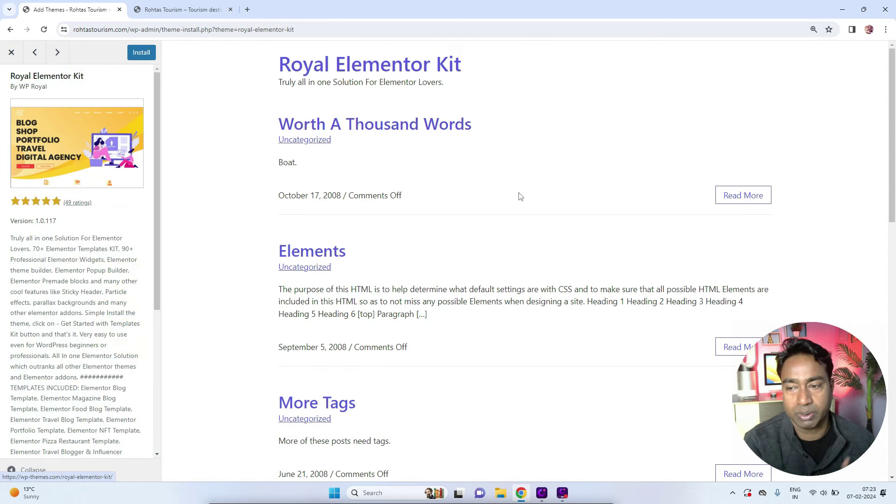
scroll(494, 226, down, 6)
scroll(483, 221, down, 5)
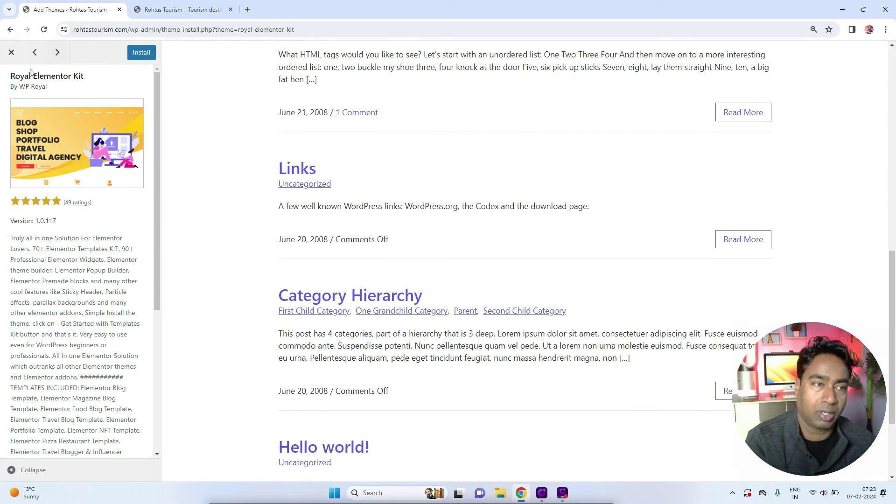
click(11, 52)
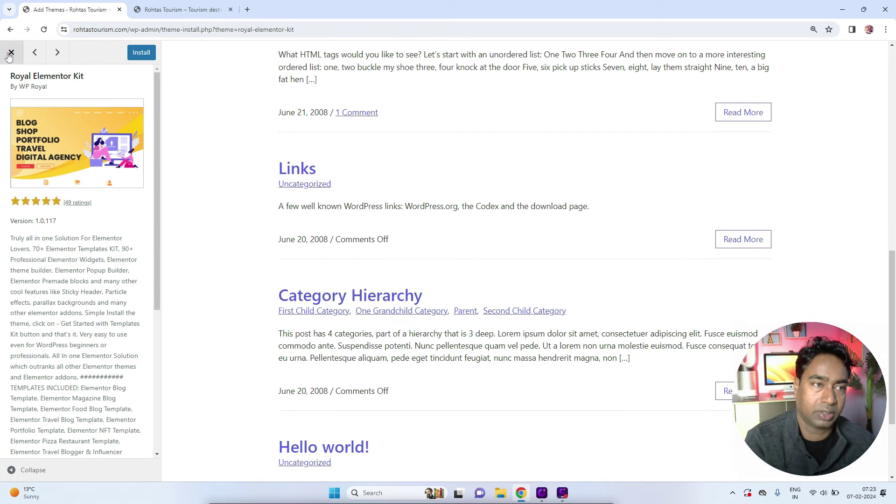
Look through the designs in the popular themes list and return to the installed Astra theme
scroll(187, 164, down, 7)
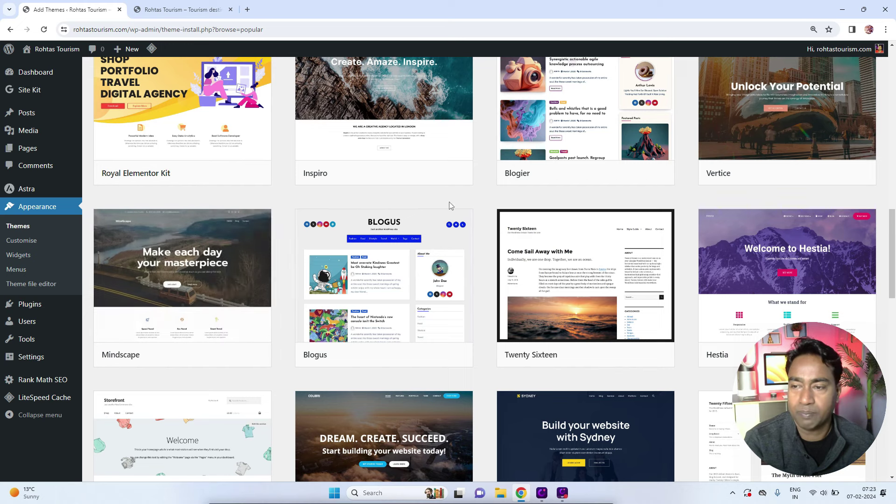
scroll(398, 222, down, 4)
scroll(230, 276, down, 2)
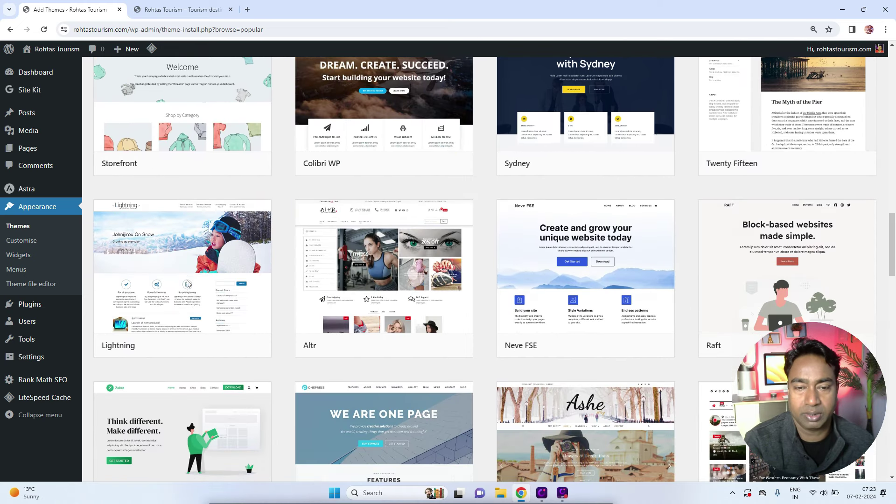
scroll(374, 252, down, 5)
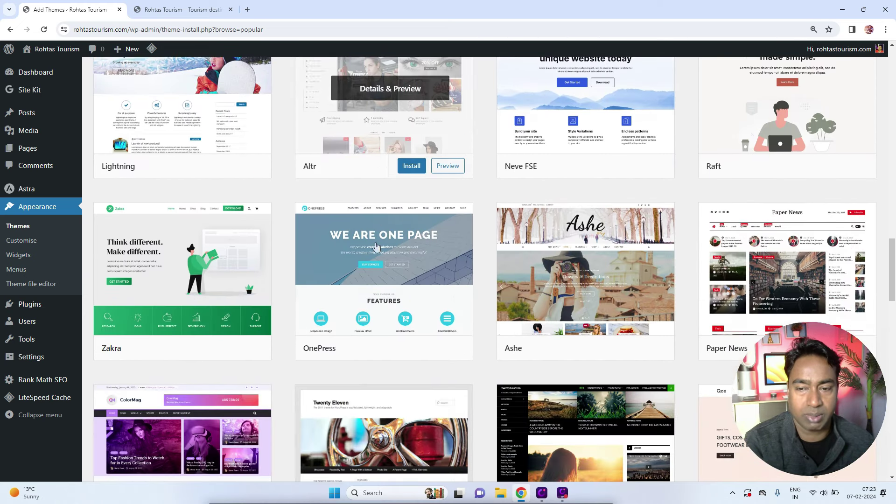
scroll(358, 248, down, 5)
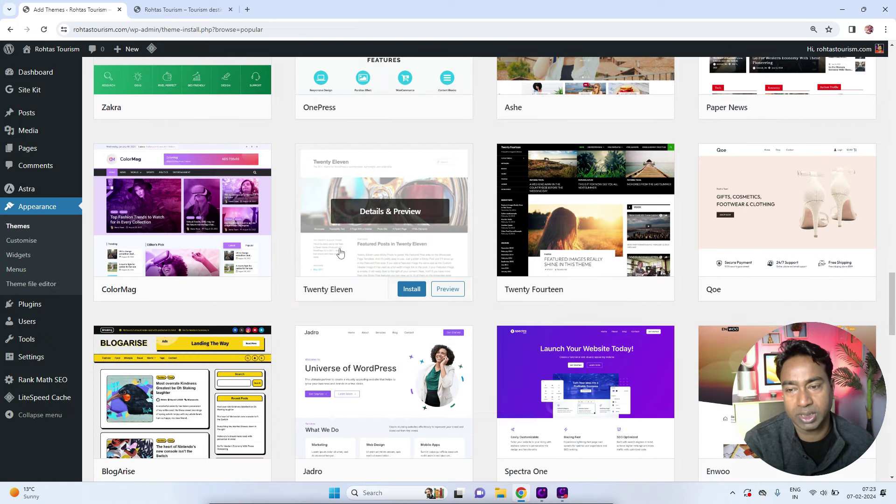
scroll(340, 252, down, 3)
scroll(238, 280, down, 1)
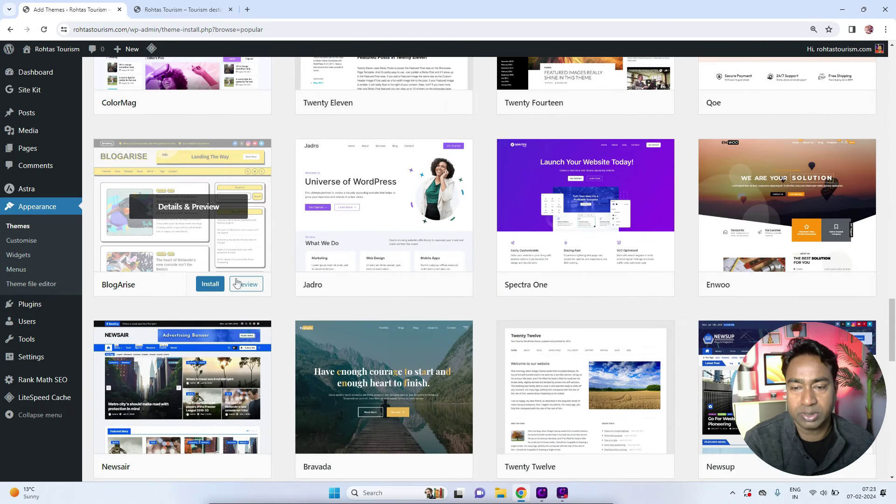
scroll(300, 264, down, 3)
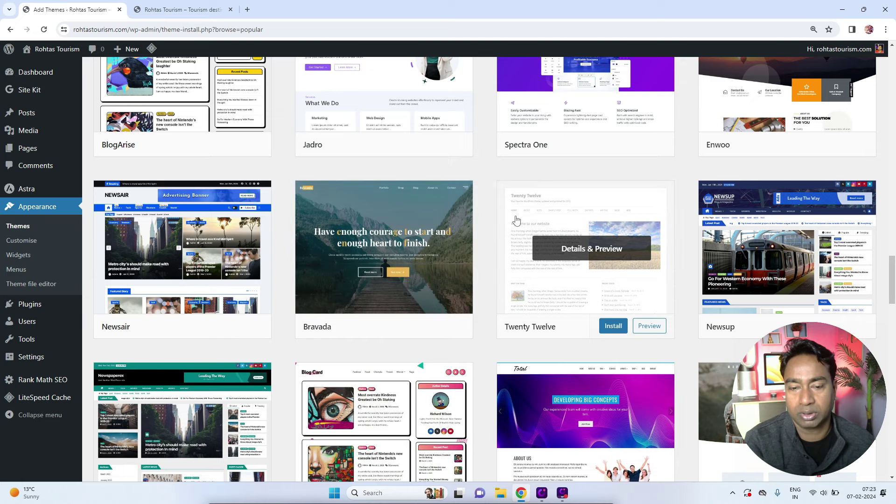
scroll(500, 219, down, 5)
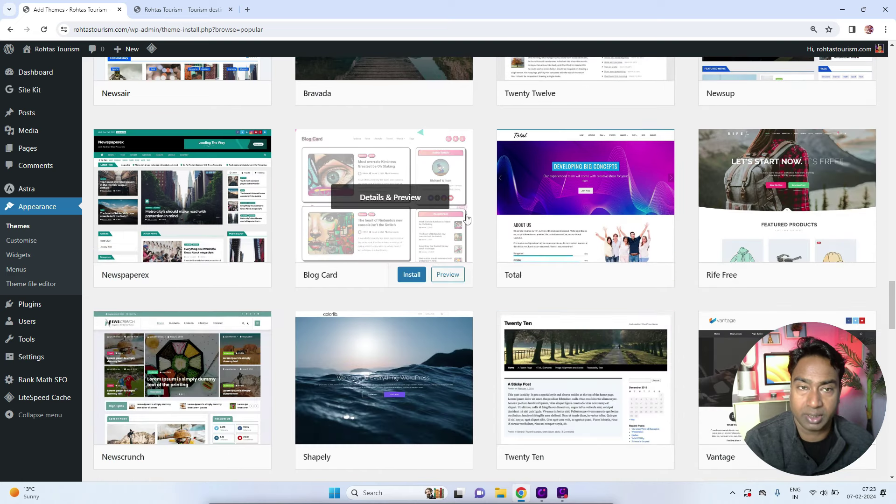
scroll(465, 215, up, 20)
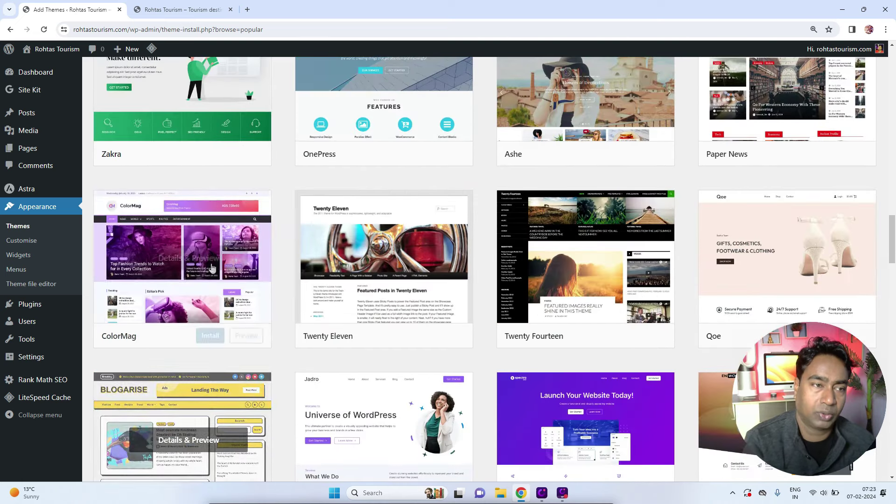
scroll(211, 267, up, 20)
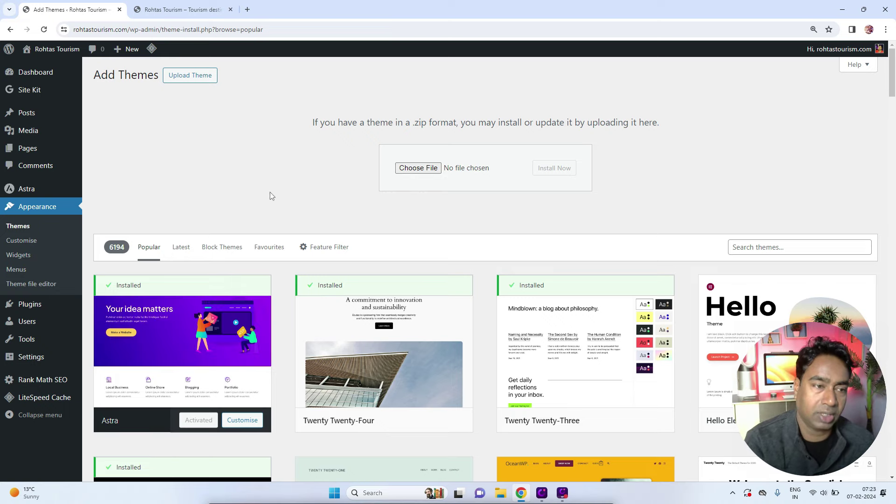
scroll(152, 344, down, 3)
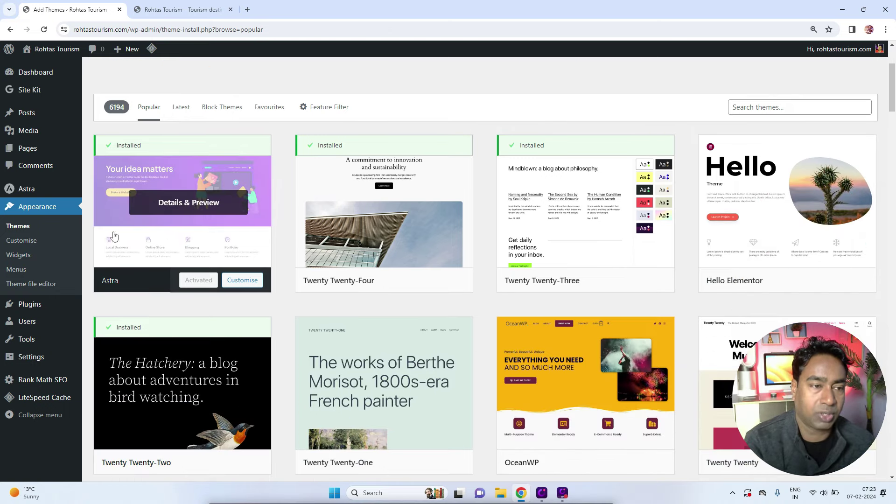
Open the theme customiser's Site Identity settings and view the site icon image chooser, closing it without selecting an image
click(34, 241)
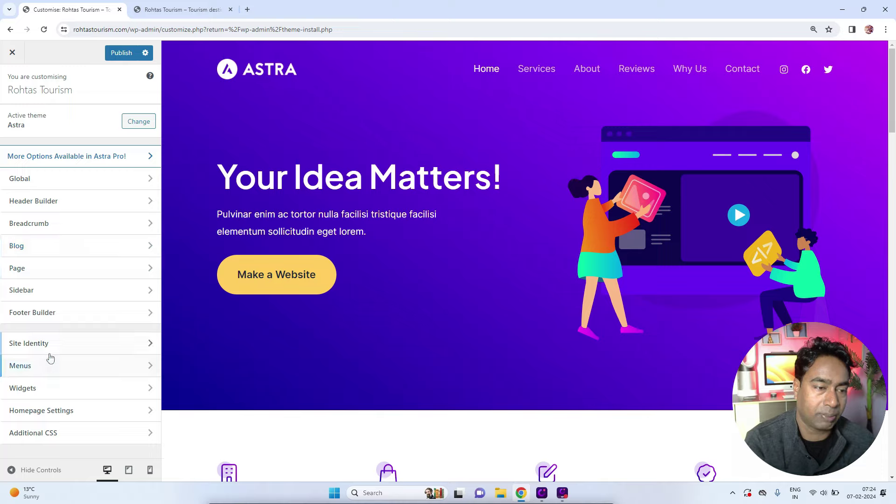
click(64, 345)
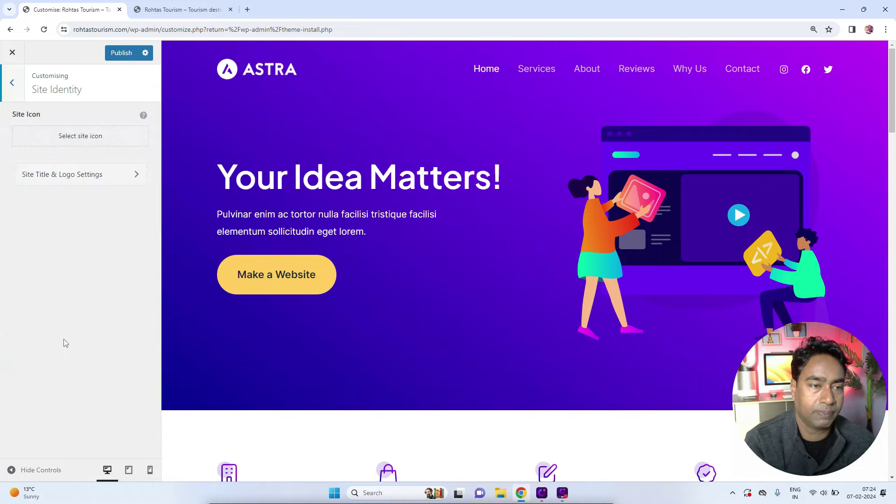
click(77, 141)
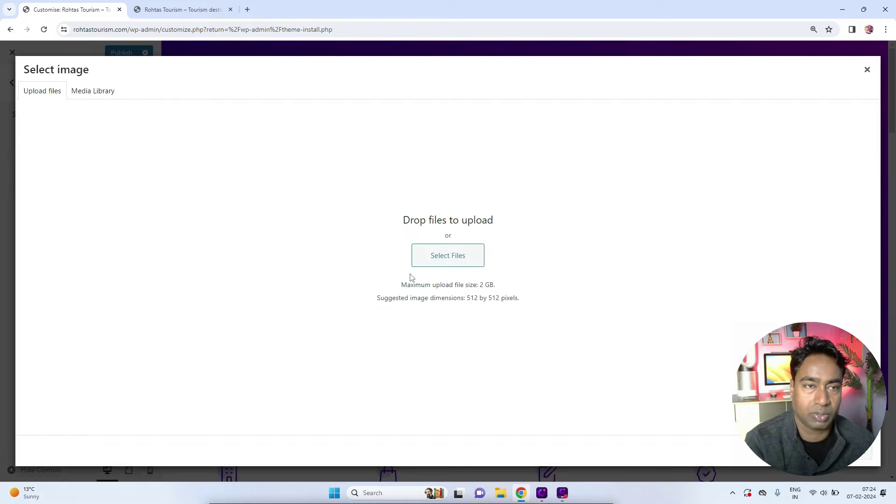
click(868, 69)
Review the logo, site title and tagline settings, and check the Menus section before returning to the main customiser options
click(110, 178)
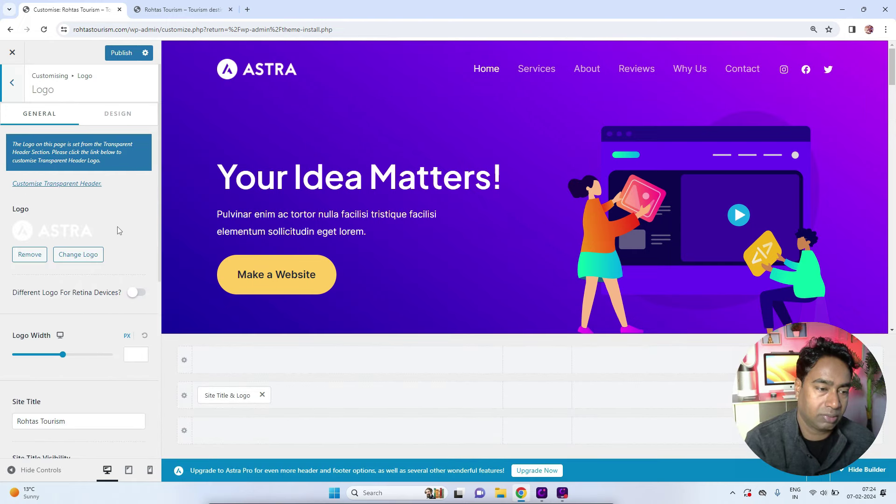
scroll(117, 231, down, 5)
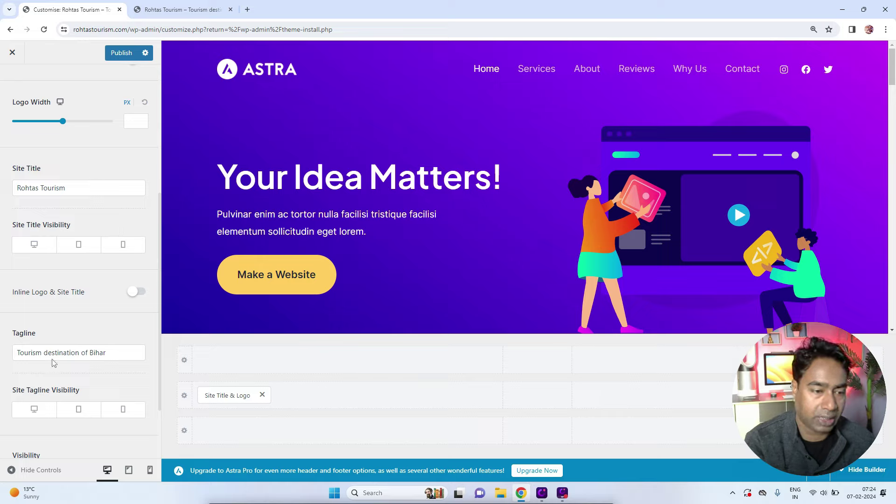
scroll(94, 341, down, 2)
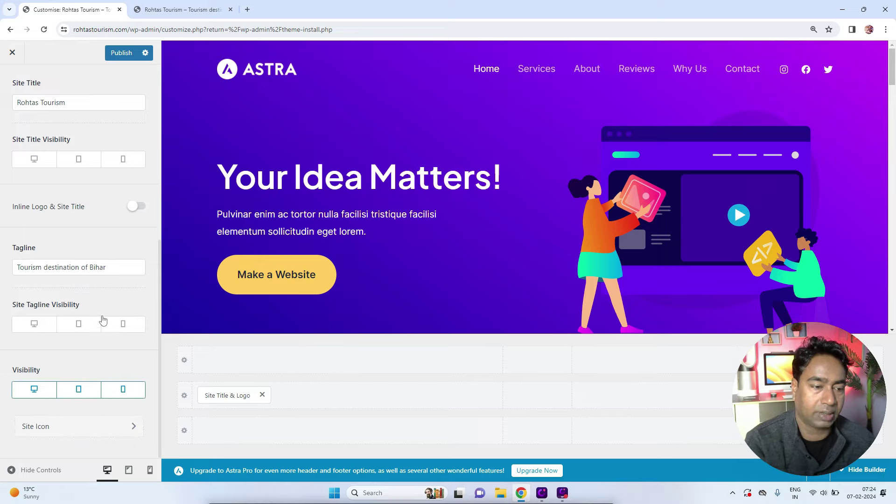
scroll(103, 322, up, 7)
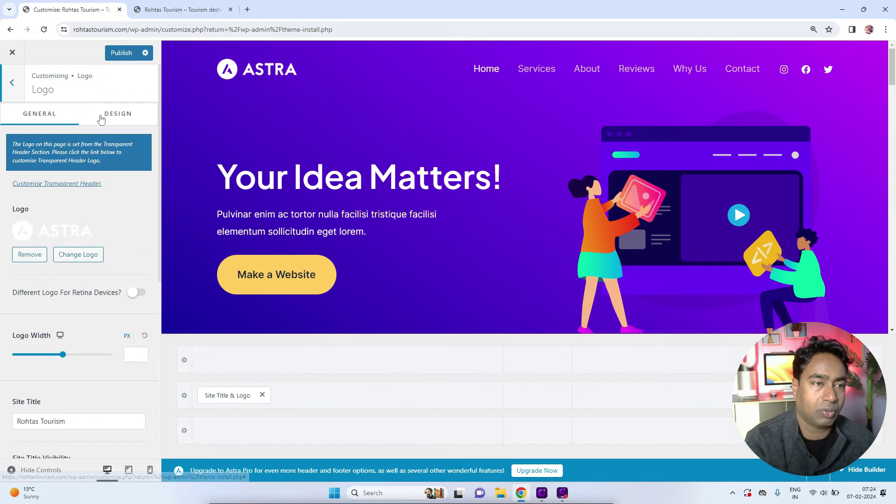
click(19, 90)
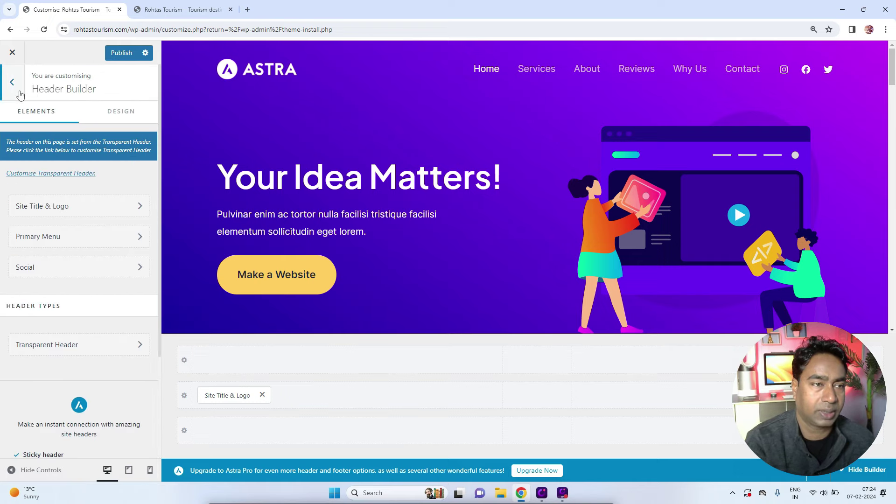
click(14, 91)
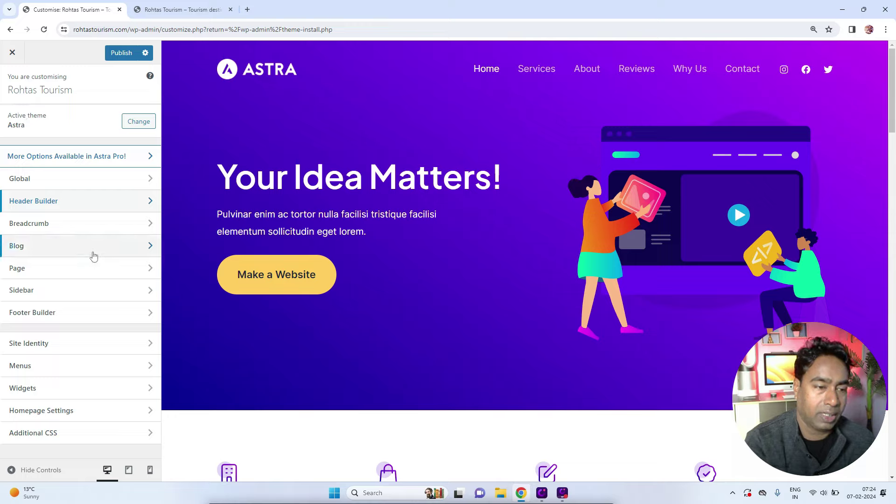
click(67, 366)
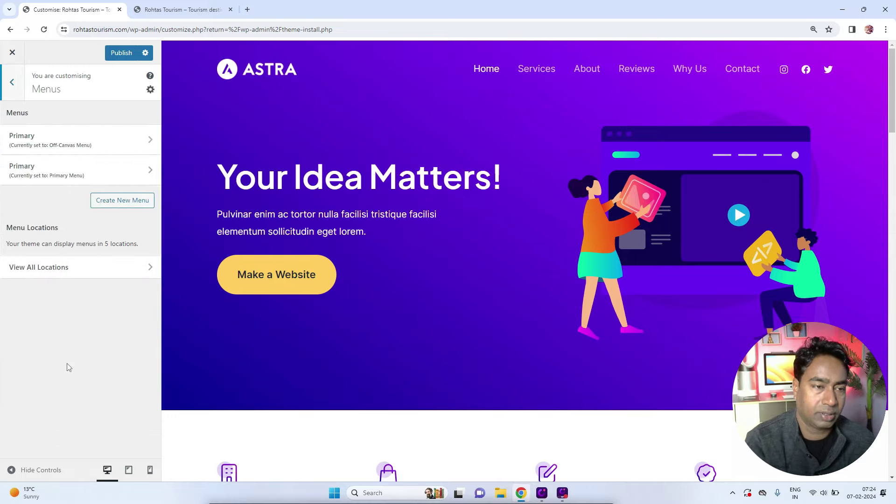
click(13, 91)
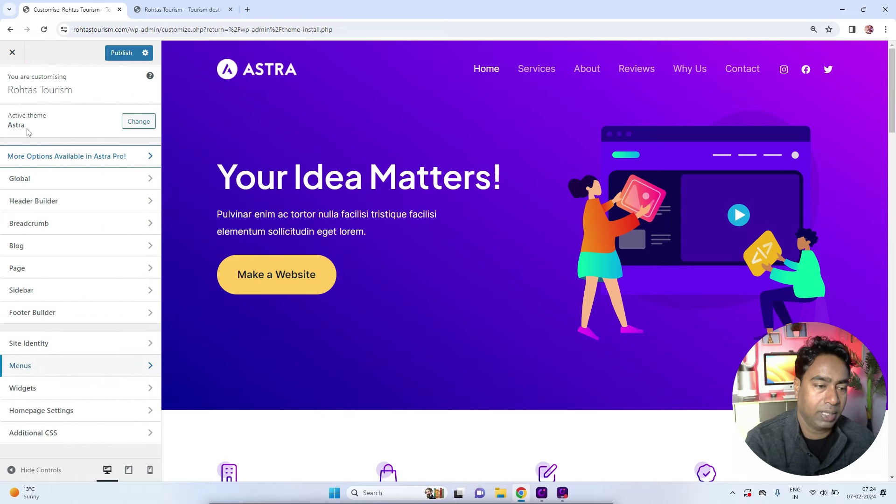
Set the homepage to display your latest posts in the Homepage Settings and publish the change
click(43, 417)
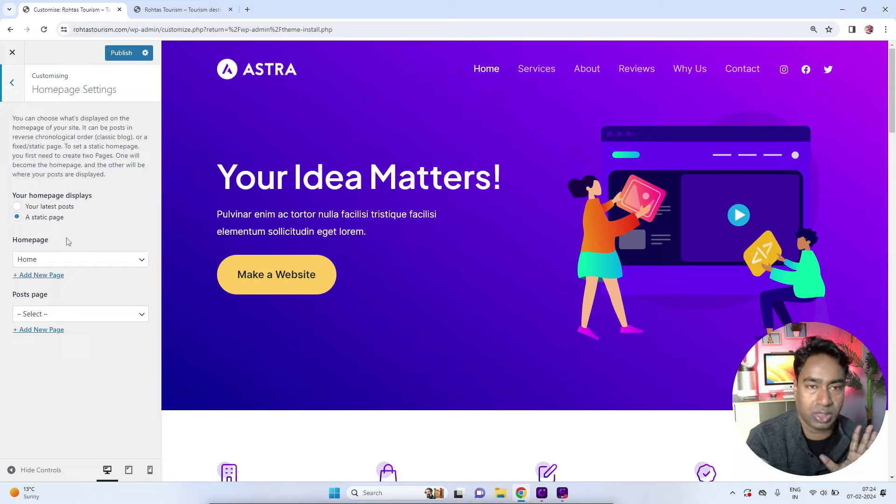
click(71, 314)
click(71, 315)
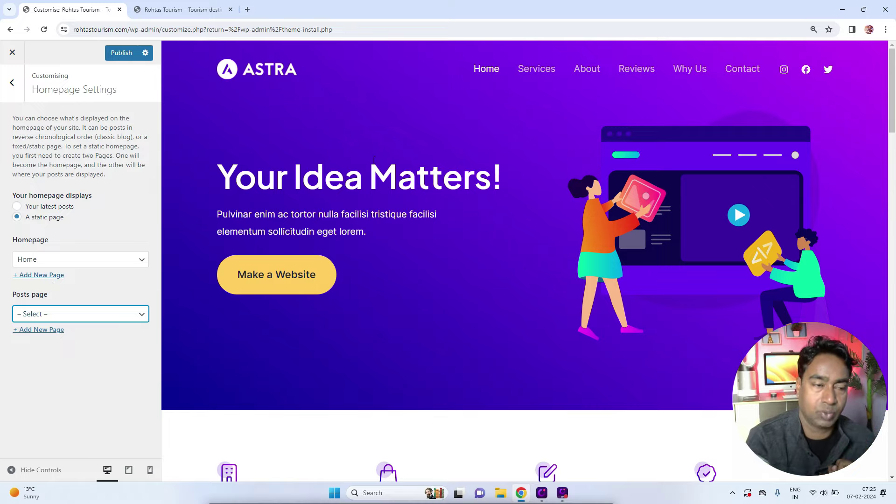
click(17, 206)
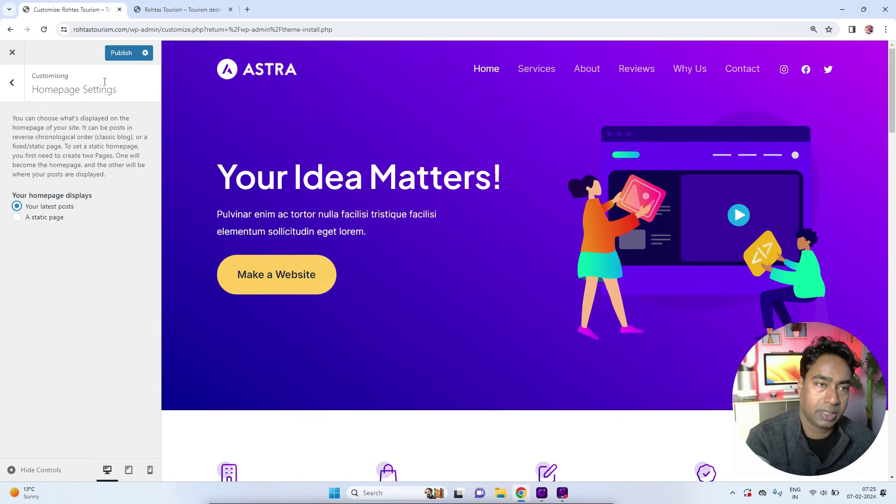
click(116, 53)
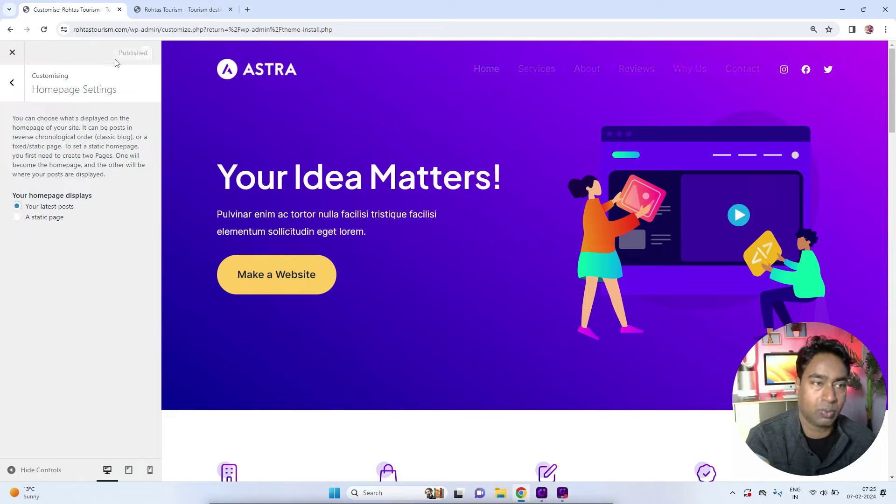
click(16, 91)
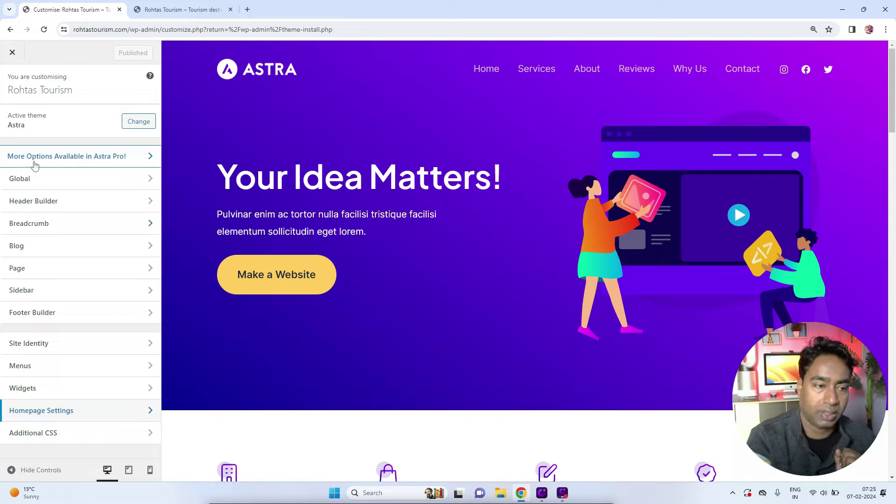
Open the Primary menu in the customiser and examine the details of its Home item
click(50, 372)
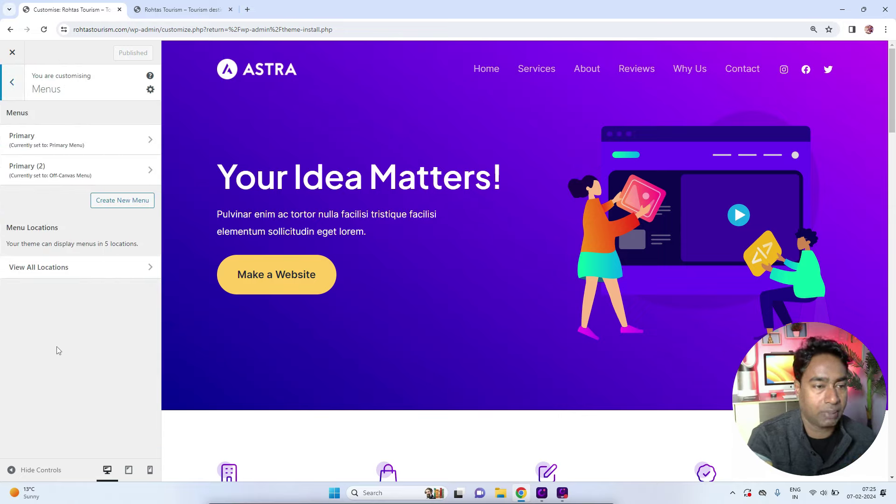
click(128, 146)
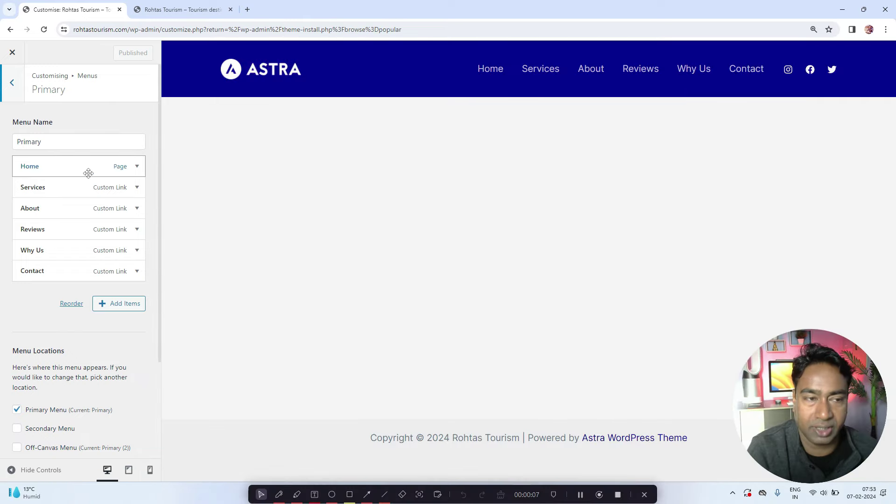
click(137, 168)
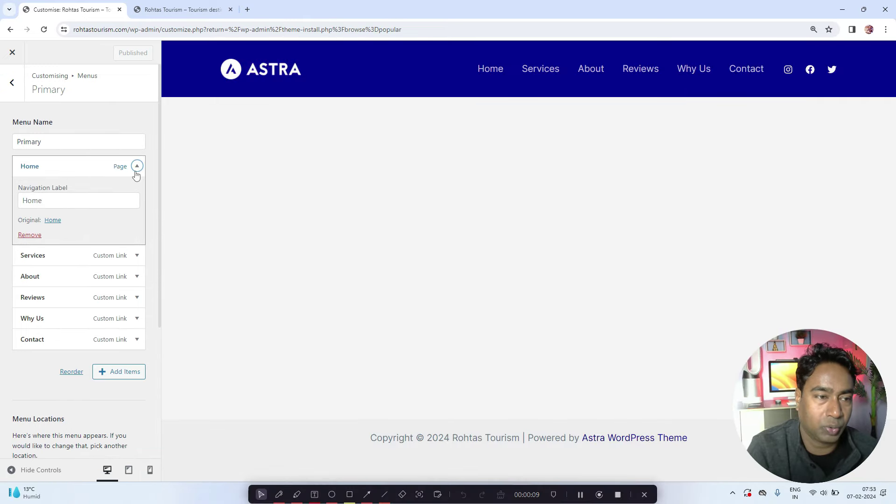
click(137, 166)
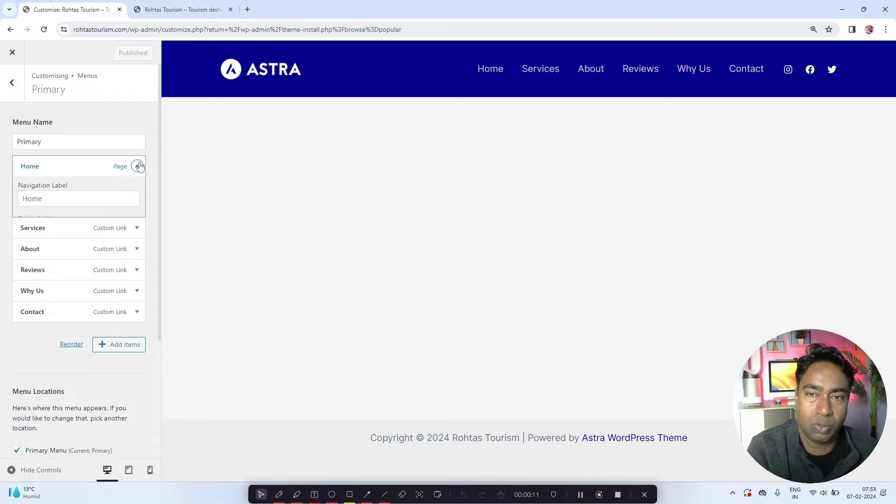
Change the navigation label of the Primary menu's Services item to Tourist Places
click(136, 188)
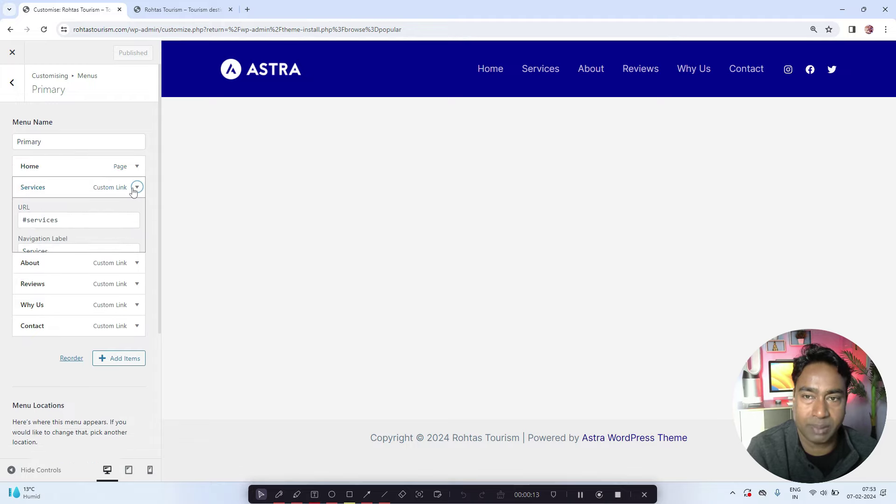
click(71, 222)
drag(71, 222, 19, 255)
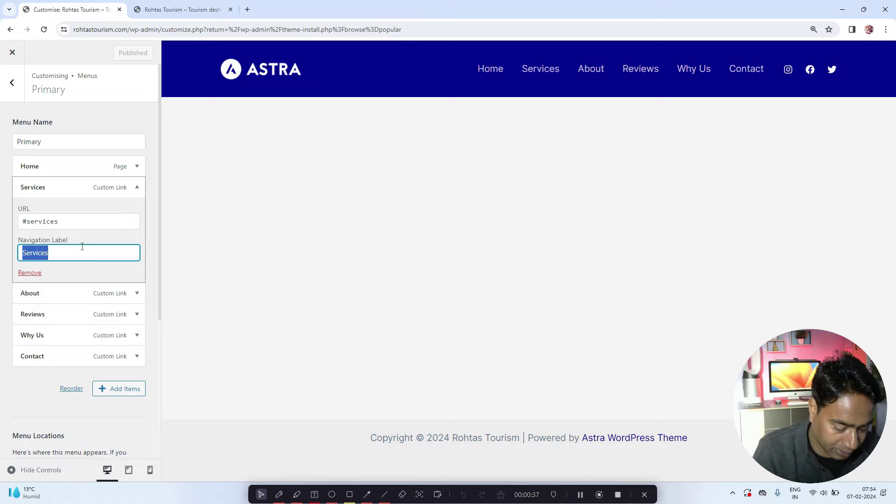
text(T)
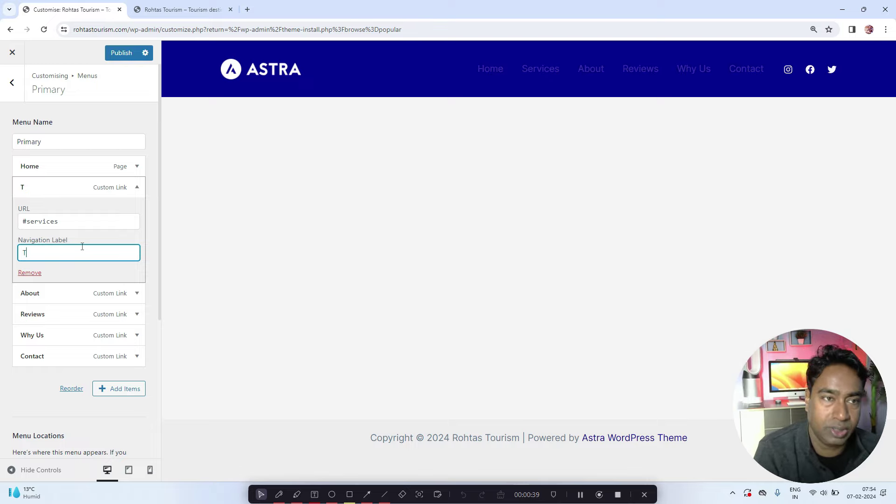
text(ourist Places)
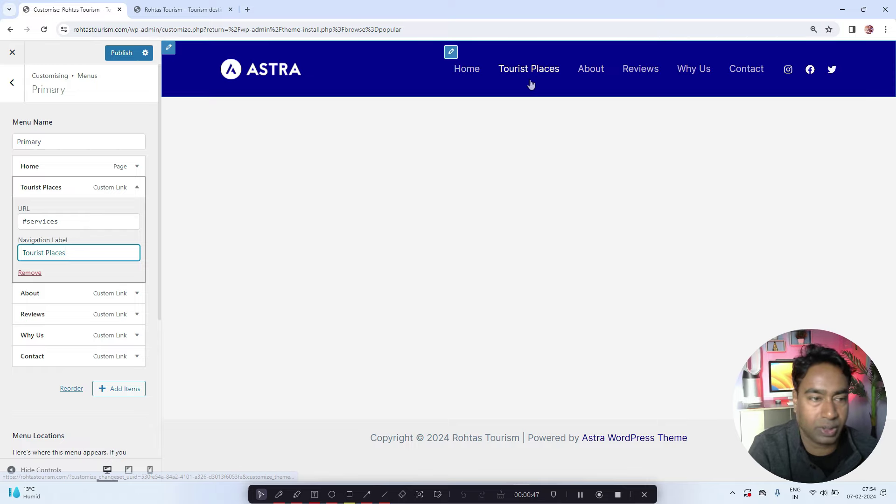
drag(71, 221, 9, 227)
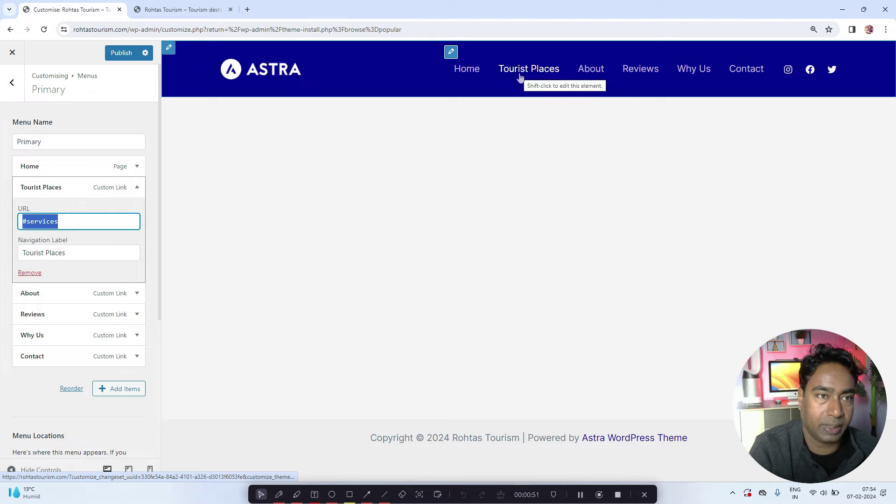
Switch to the live site's browser tab and open the list of all pages in its WordPress admin dashboard
click(198, 8)
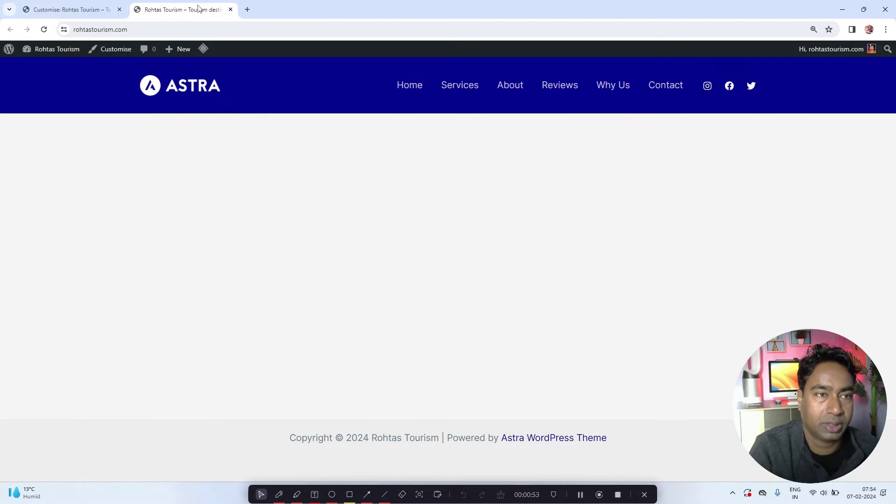
click(190, 26)
click(50, 67)
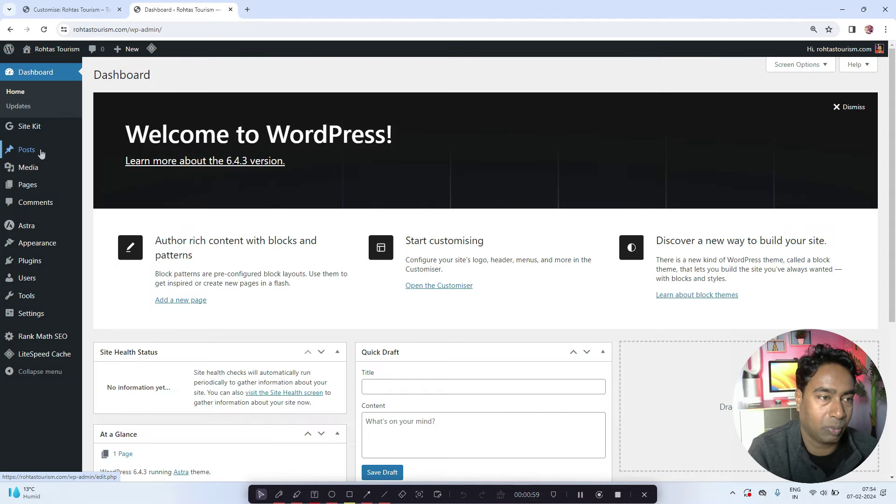
mouse_move(28, 148)
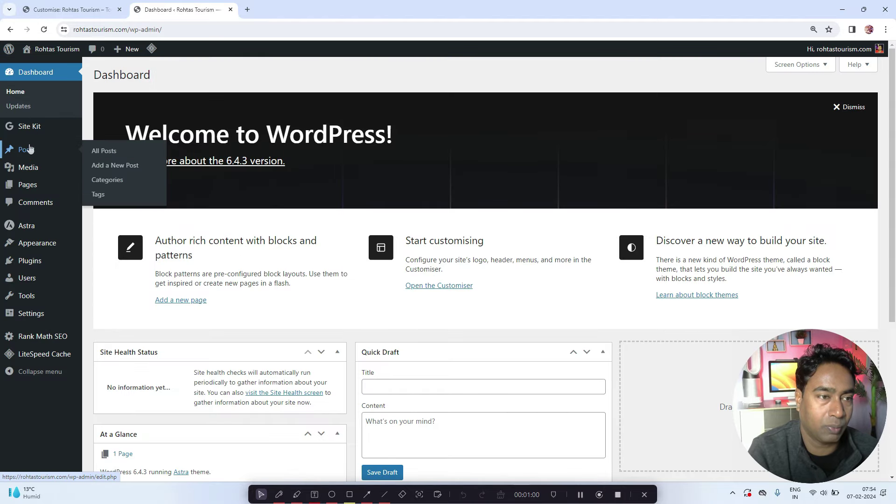
mouse_move(36, 187)
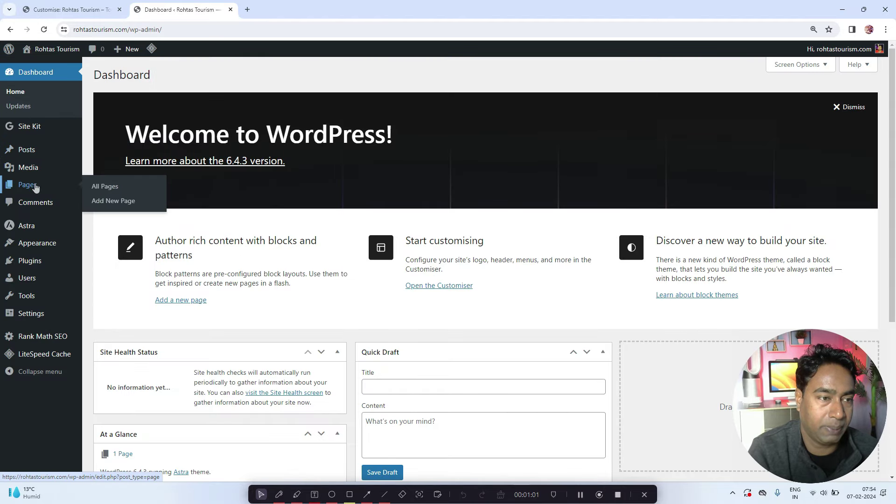
click(105, 192)
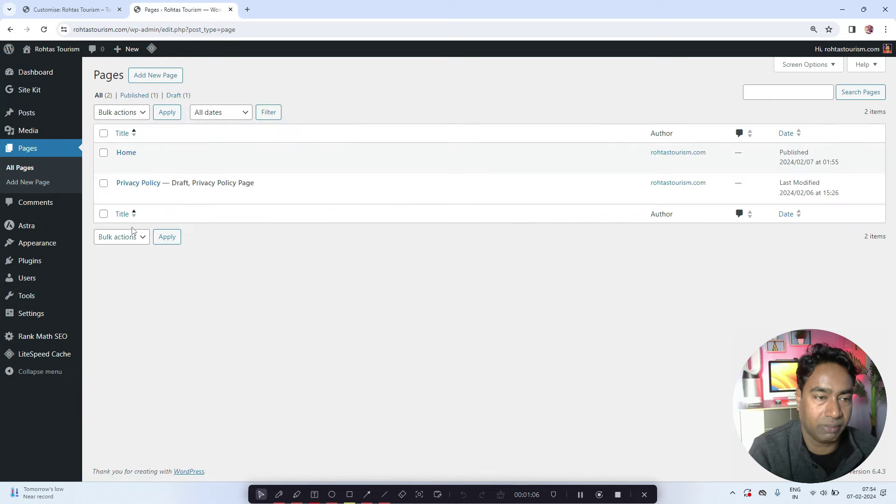
Add a new page titled Tourist Places with no body content and publish it
click(157, 79)
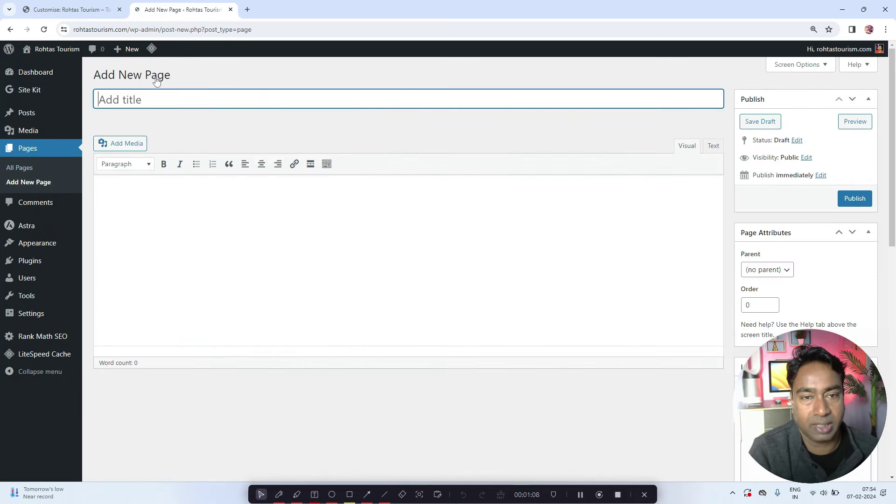
click(91, 13)
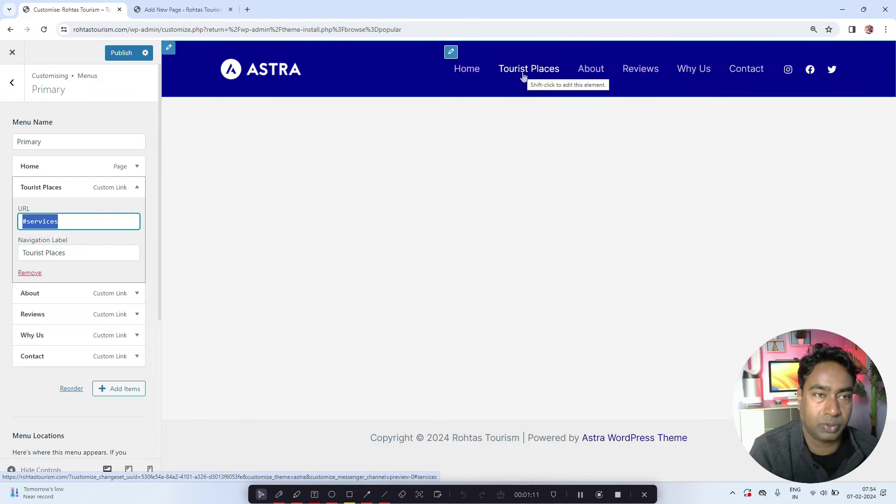
click(201, 11)
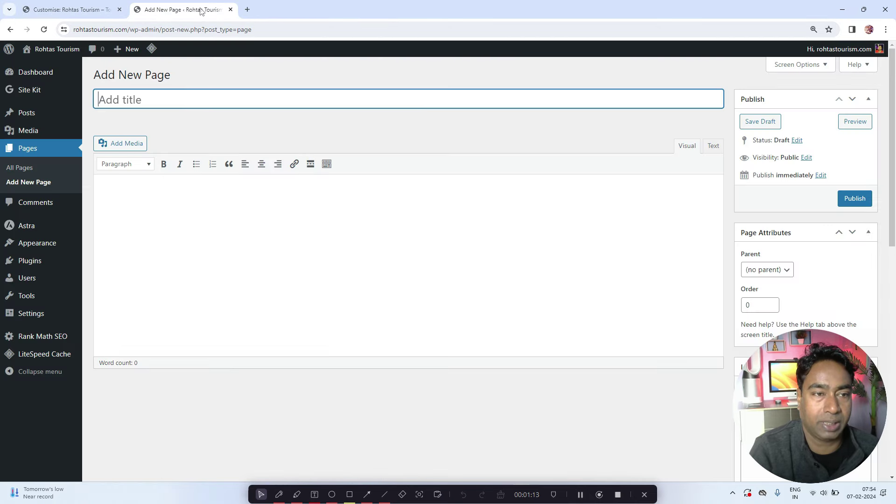
text(Tourist Places)
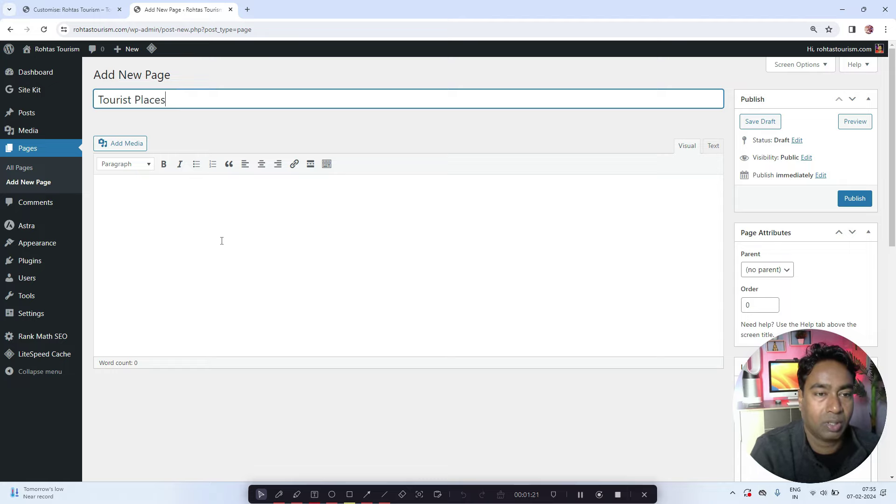
click(221, 241)
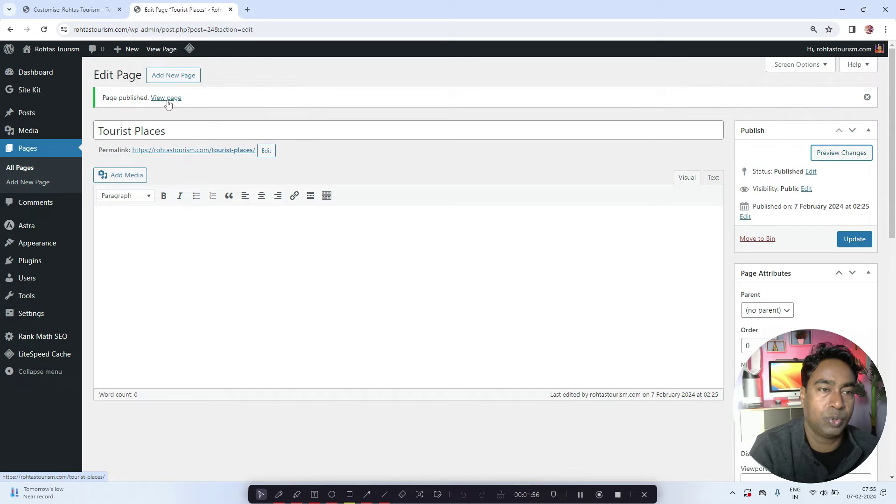
View the published Tourist Places page, copy its web address and return to the theme customiser
click(167, 100)
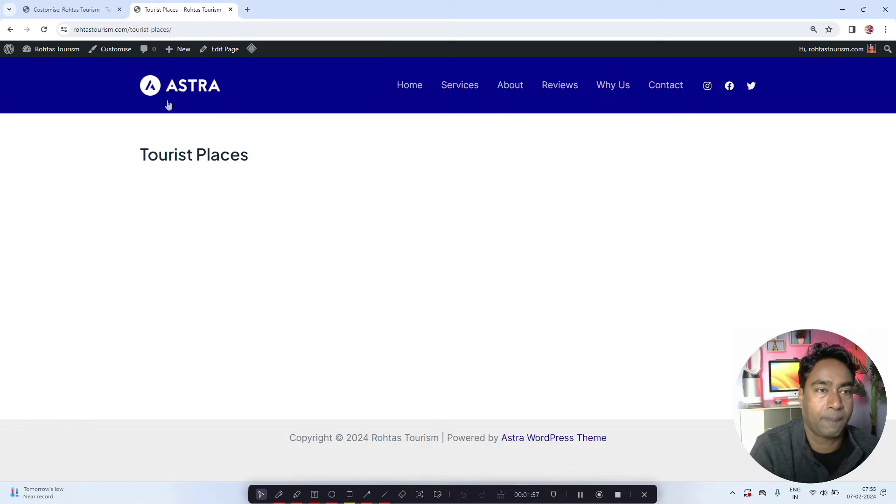
click(155, 31)
key(ctrl+c)
right_click(154, 33)
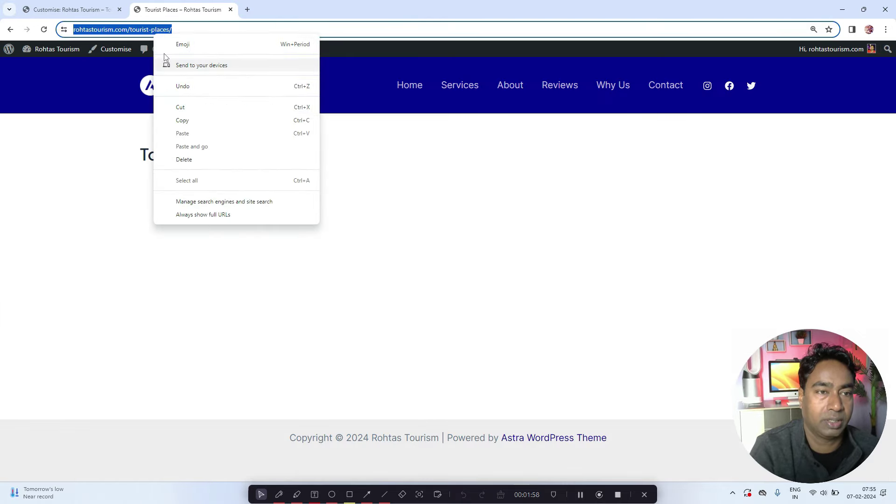
click(194, 122)
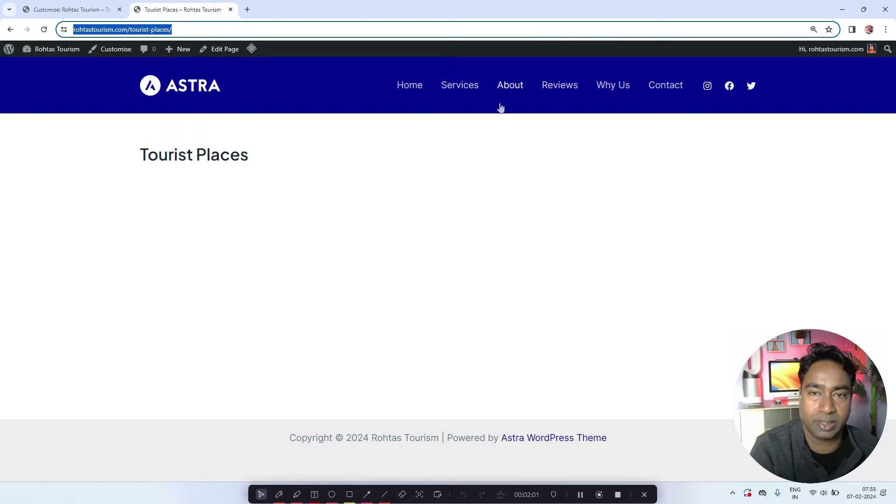
click(230, 9)
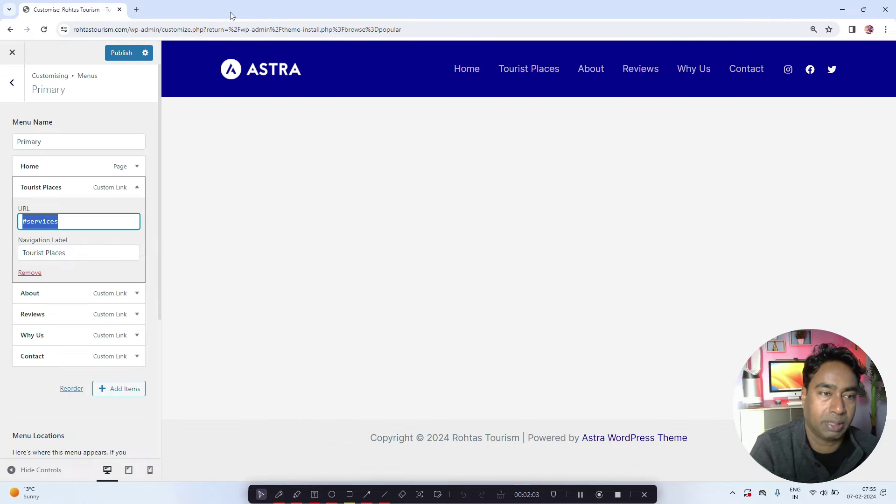
right_click(82, 218)
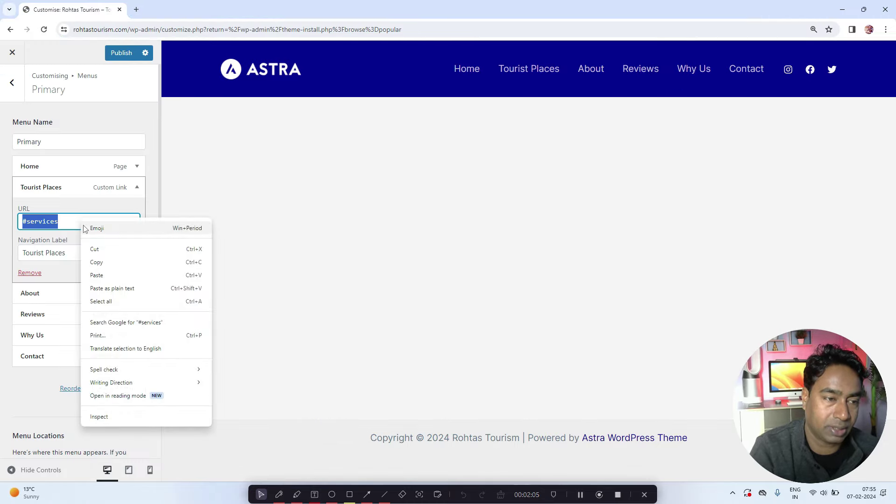
click(93, 276)
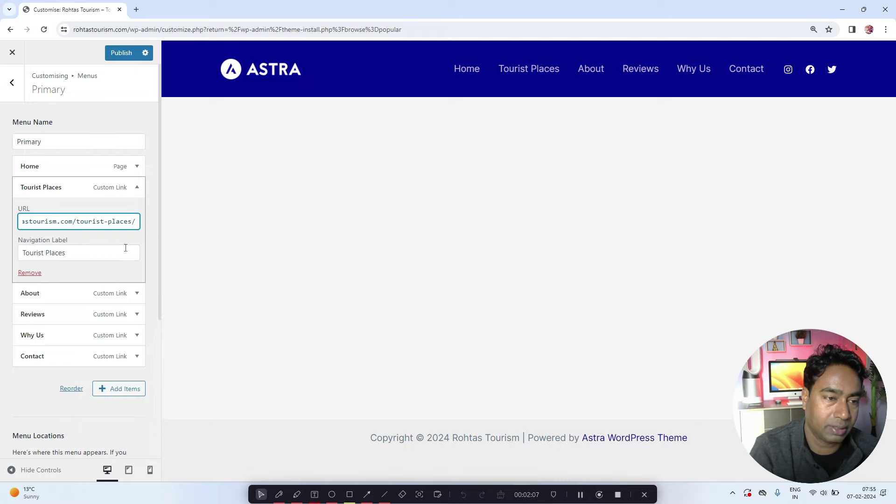
drag(138, 223, 1, 235)
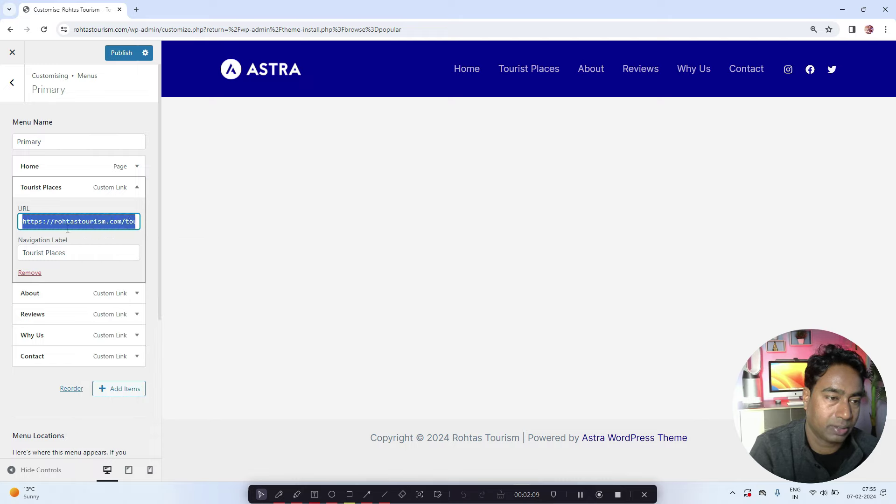
click(87, 253)
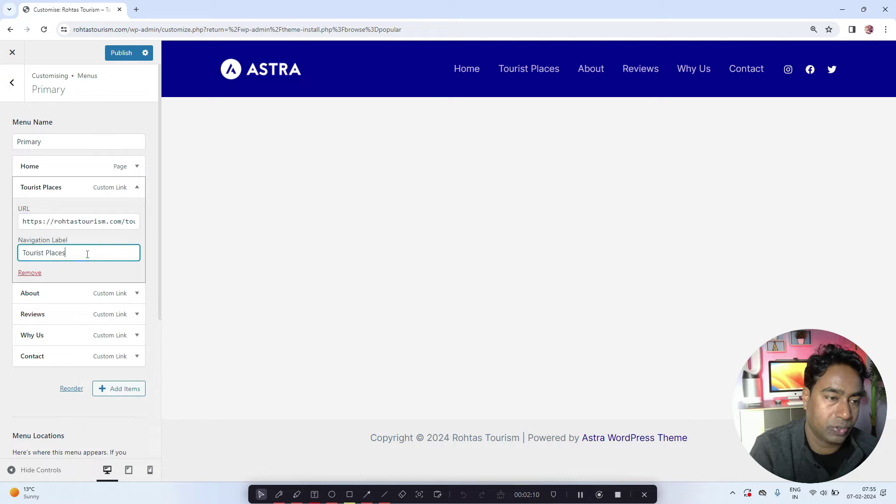
click(125, 53)
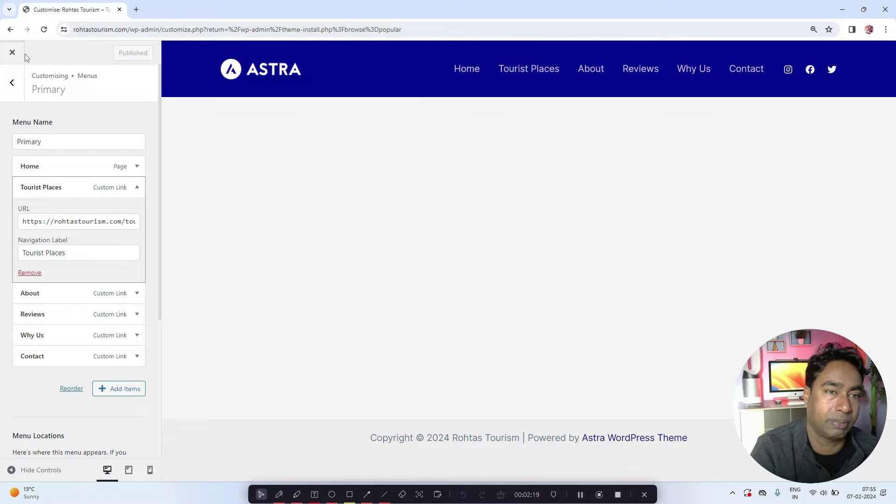
Open rohtastourism.com in a new browser tab, test the Tourist Places menu link and return to the customiser
click(136, 9)
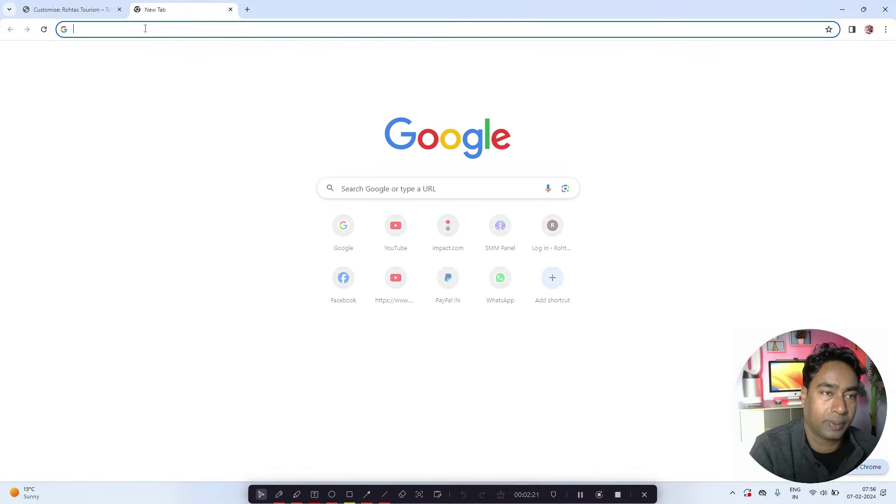
click(146, 29)
text(rohtastourism.com)
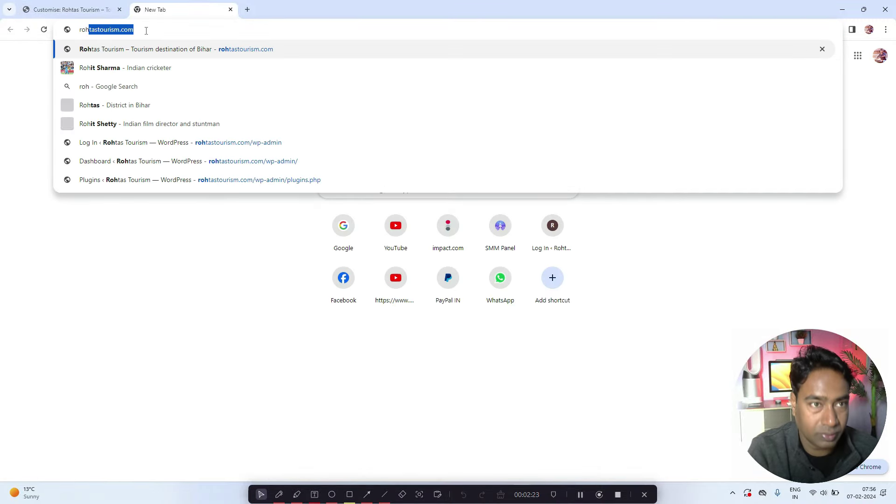
click(148, 50)
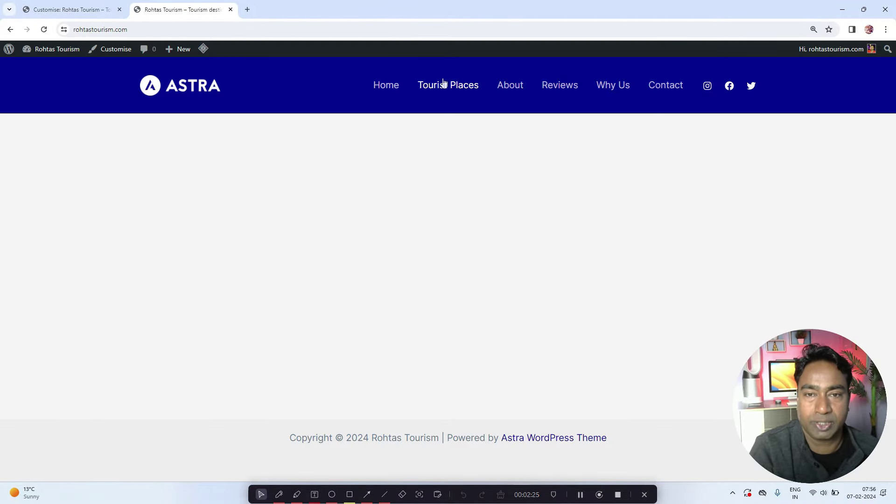
click(444, 84)
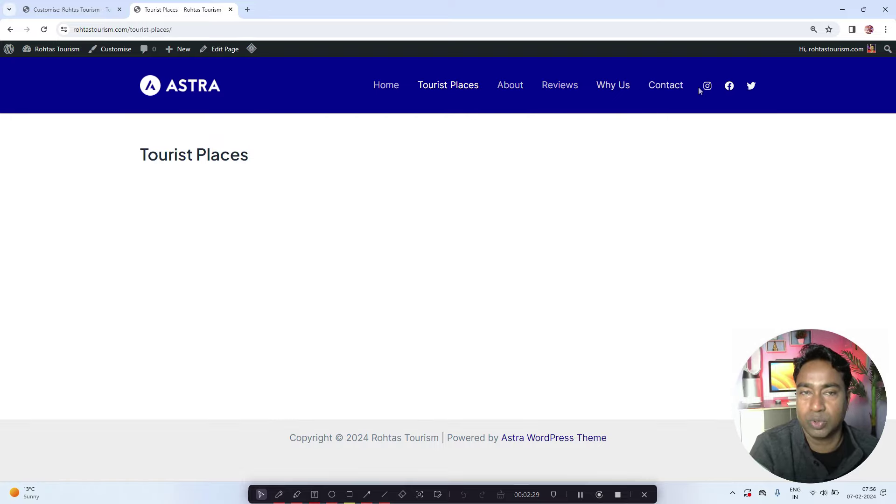
click(231, 10)
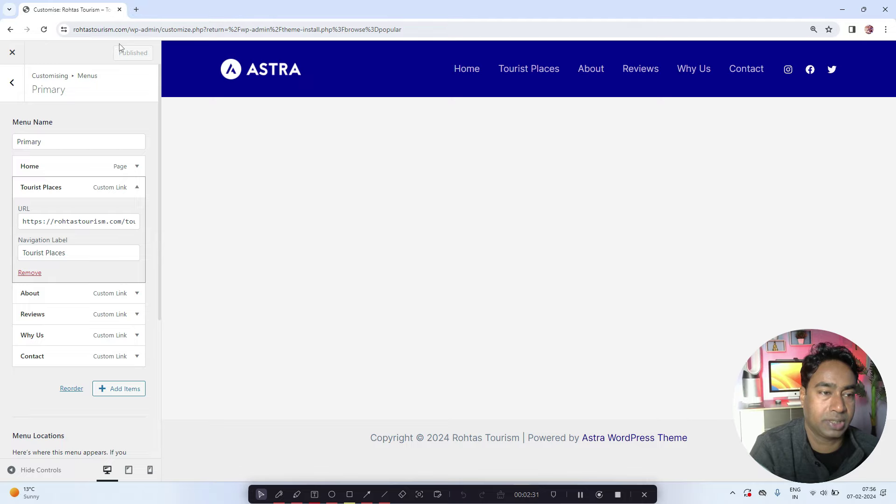
Collapse the Tourist Places item, open the About item's settings, and view the item types available for the Primary menu
click(137, 187)
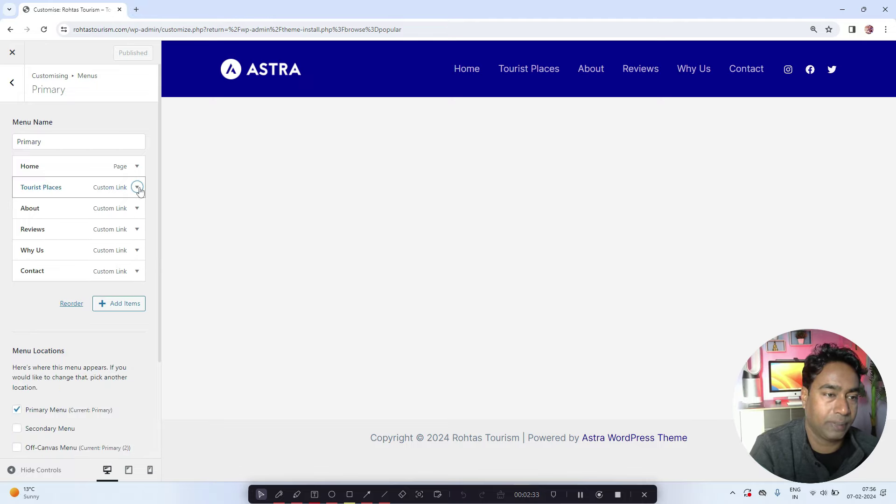
click(137, 208)
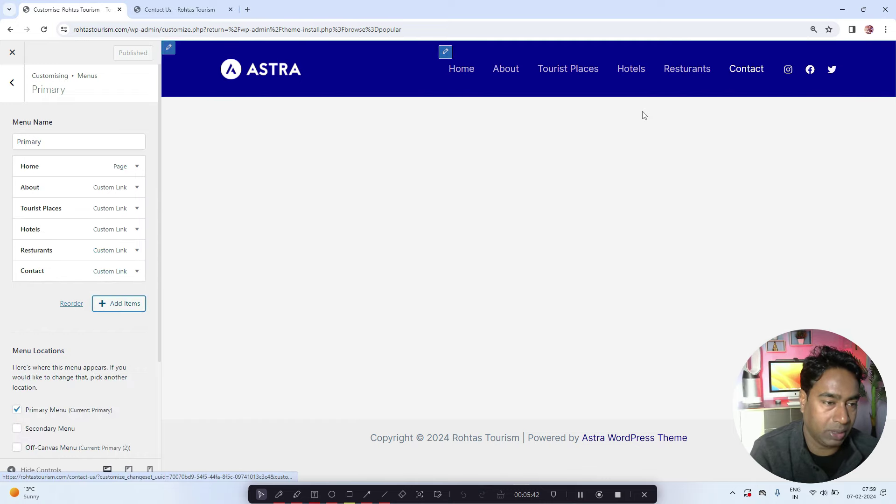
click(125, 306)
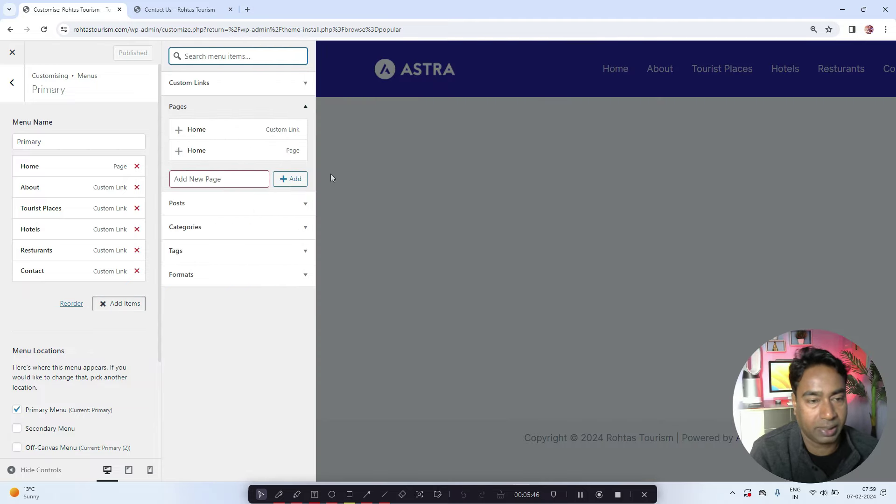
click(107, 305)
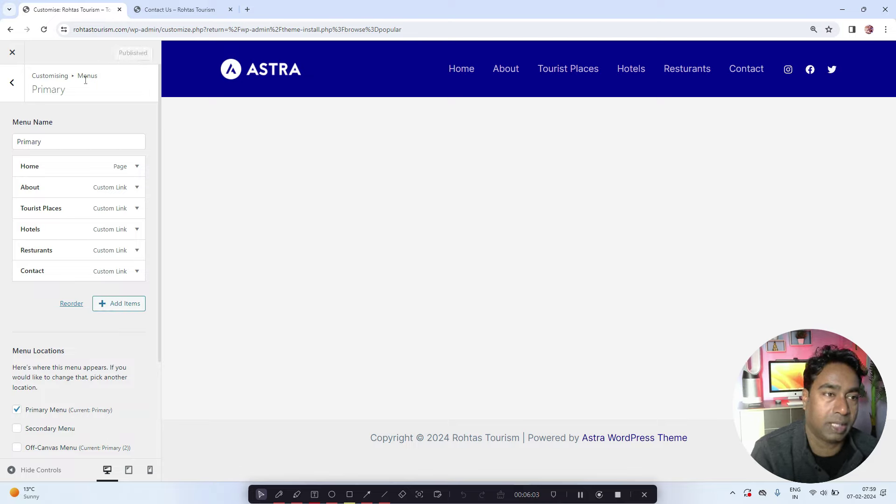
Remove the Astra logo in the site title and logo settings, publish the change and leave the Customiser
click(13, 83)
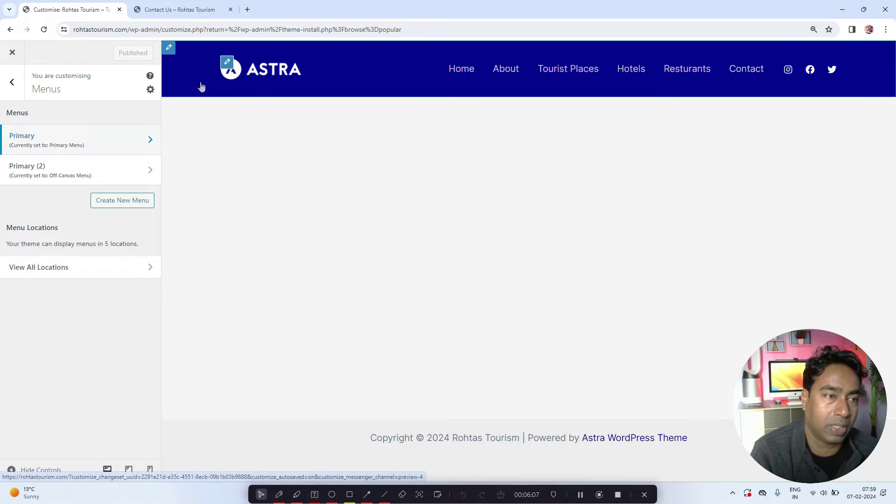
click(15, 89)
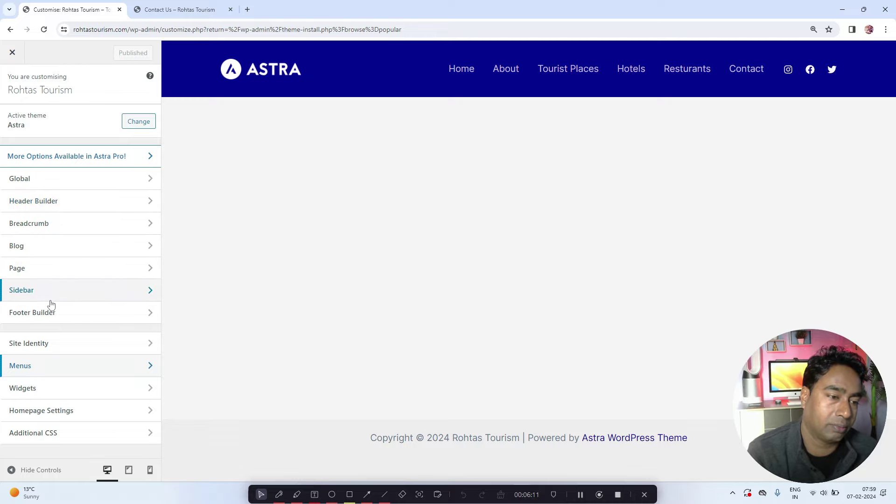
click(62, 345)
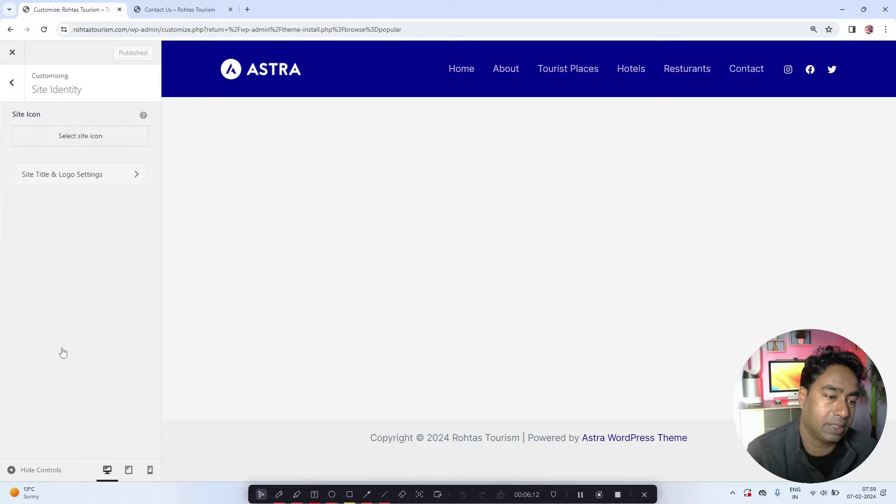
click(66, 176)
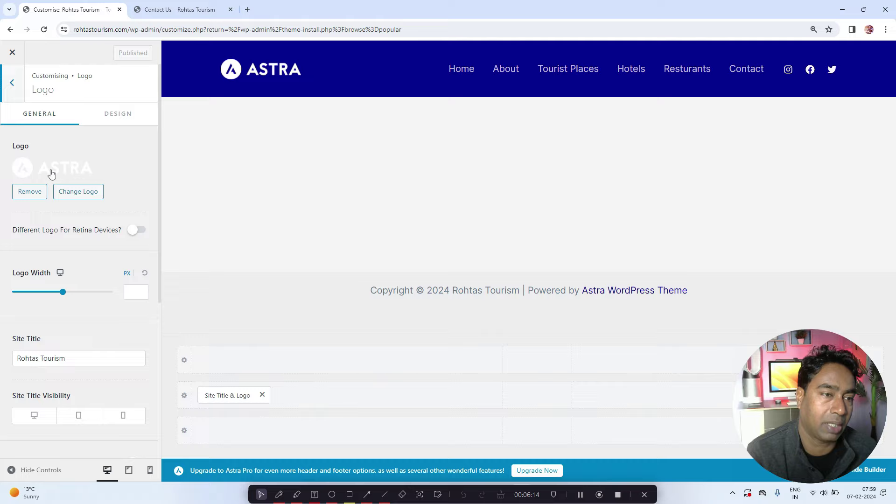
click(30, 193)
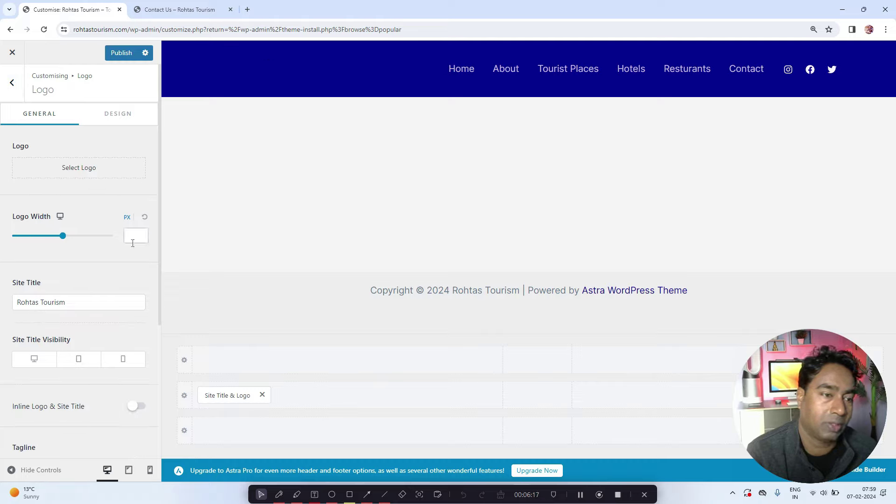
click(116, 55)
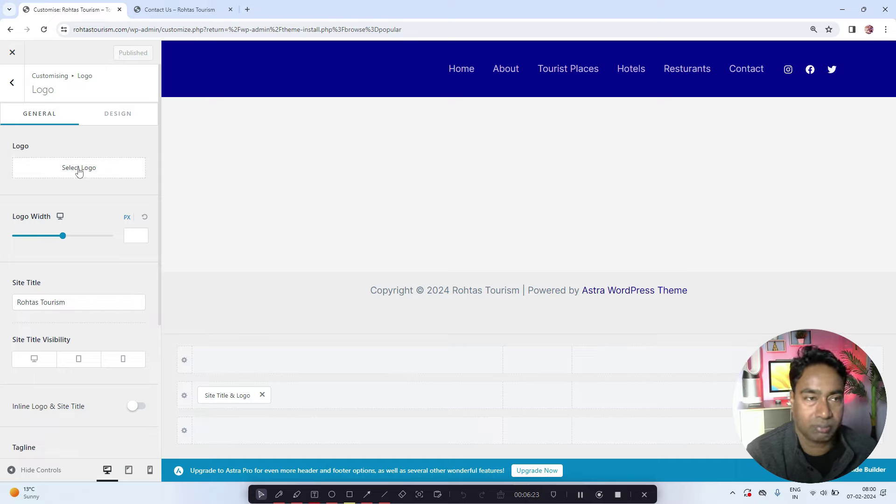
click(18, 84)
click(13, 83)
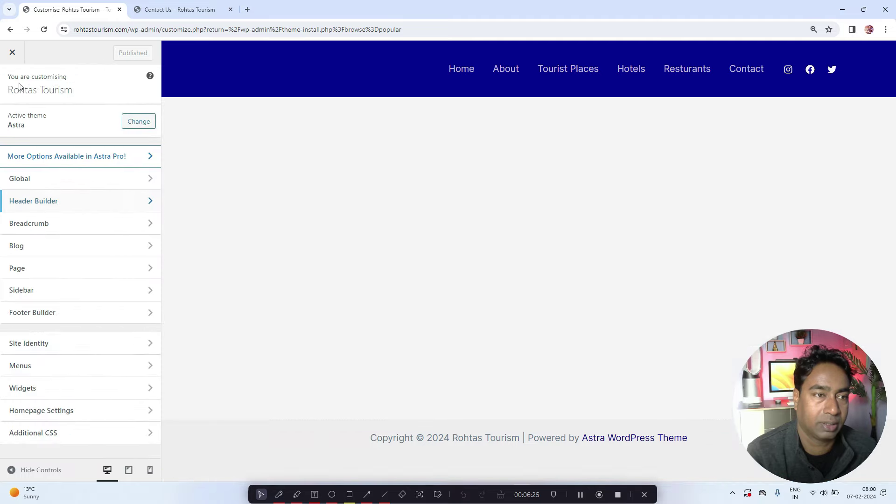
click(13, 53)
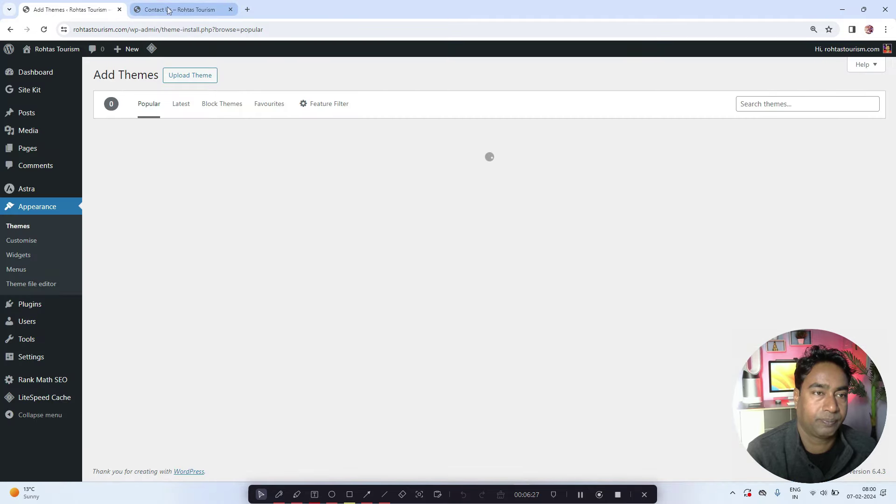
click(169, 10)
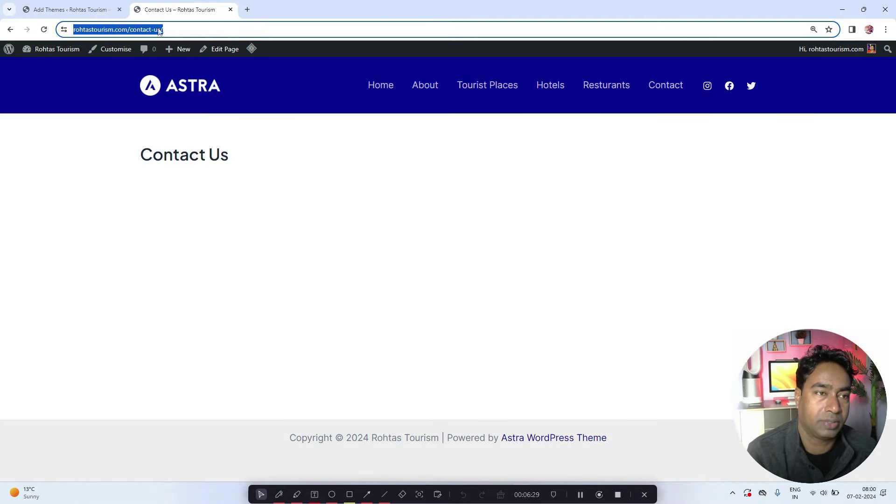
click(129, 30)
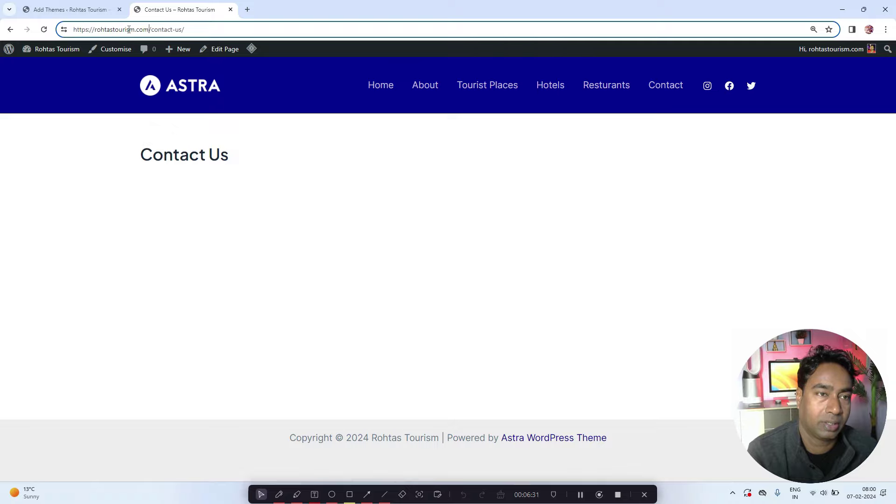
drag(148, 31, 188, 30)
key(BackSpace)
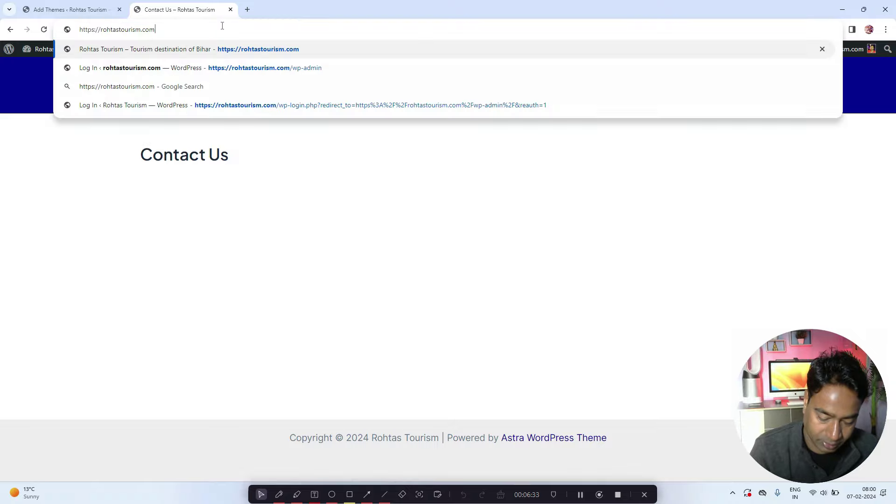
key(Return)
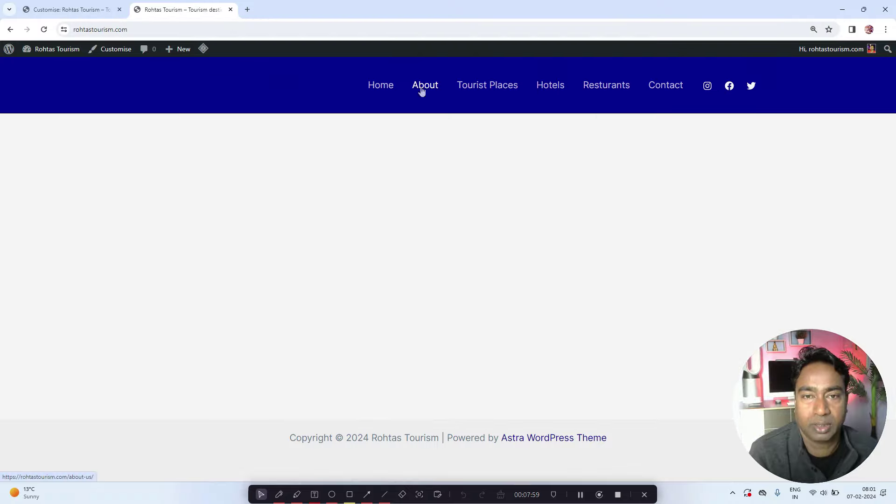
Check the About, Tourist Places, Hotels, Resturants, Contact and Home menu links, and look over the Home page
click(423, 87)
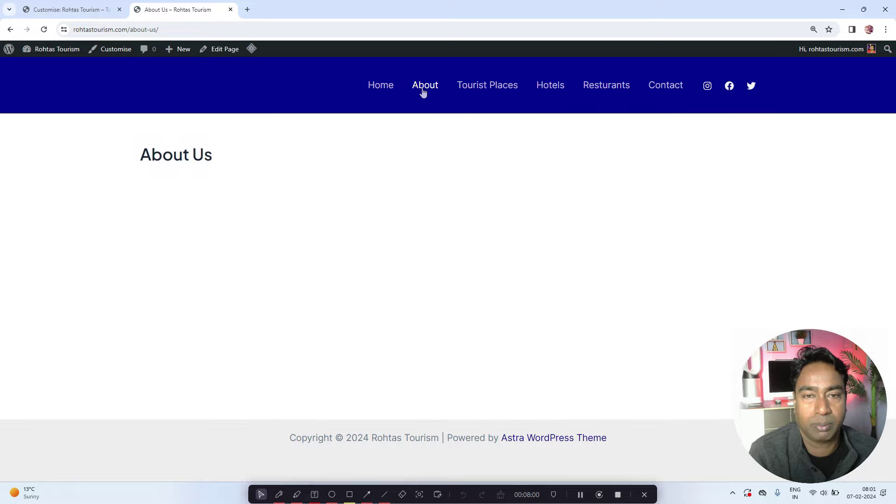
click(476, 89)
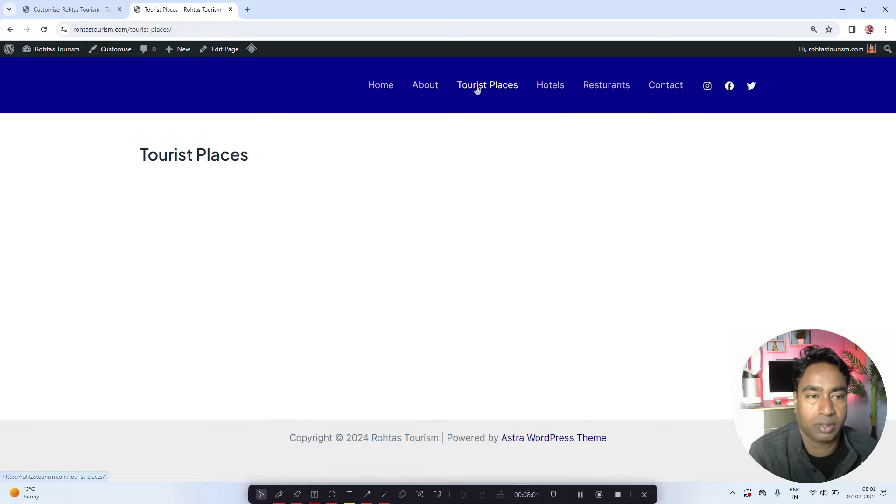
click(556, 89)
click(606, 88)
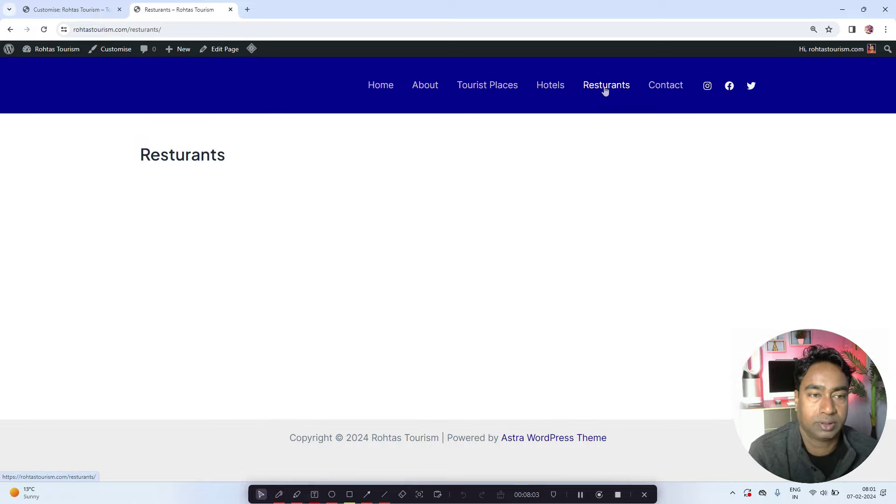
click(671, 89)
click(380, 87)
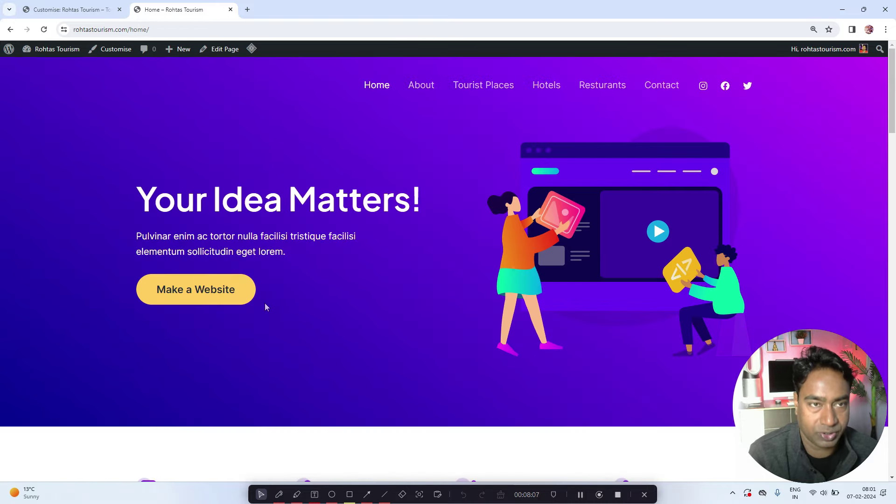
scroll(264, 303, down, 2)
scroll(260, 289, up, 5)
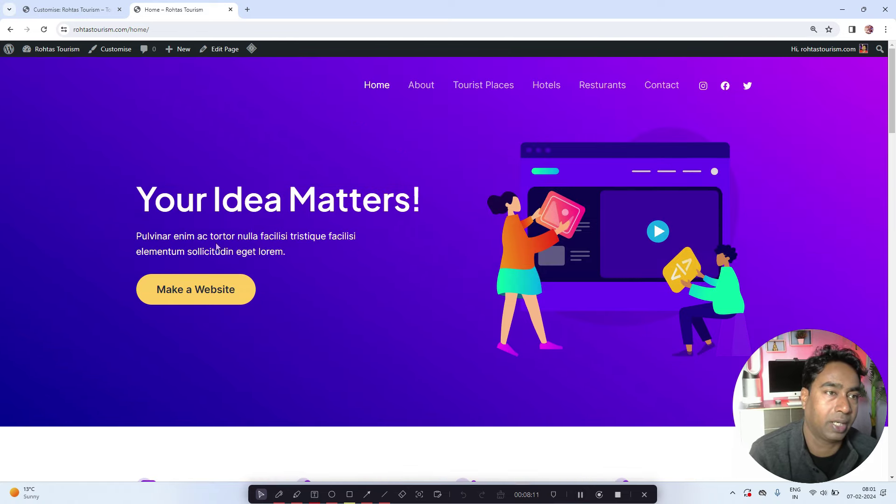
Connect the Rank Math SEO plugin to a free account with Google sign-in and activate the Rank Math Free Plan for the site
click(77, 10)
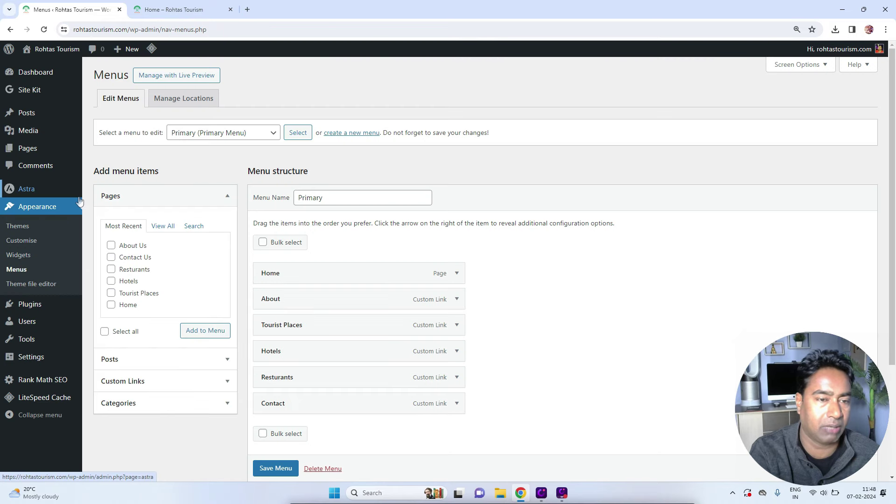
click(25, 310)
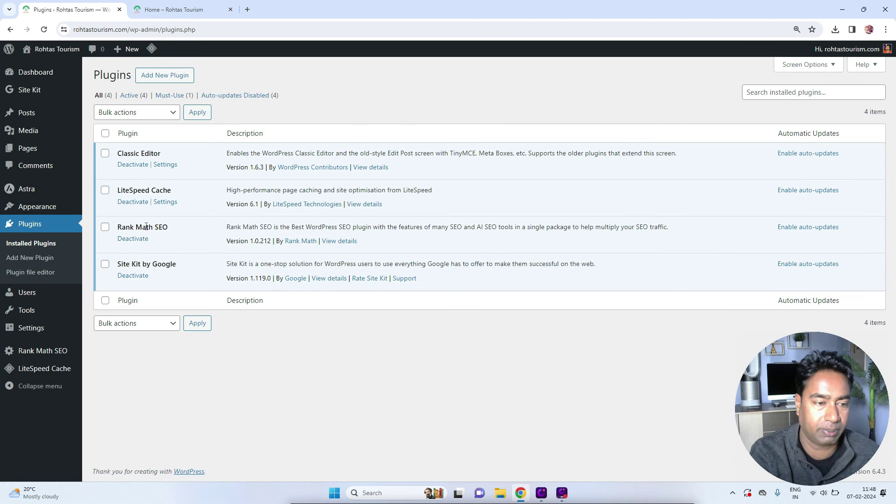
click(58, 353)
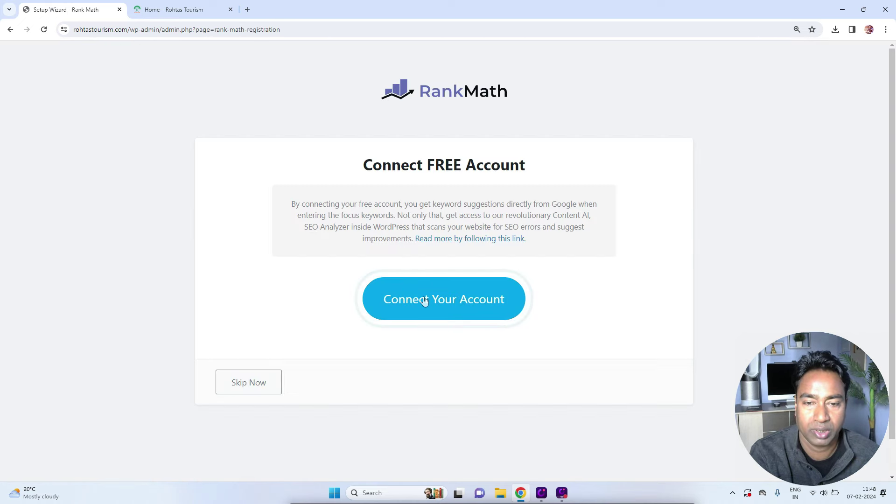
click(391, 313)
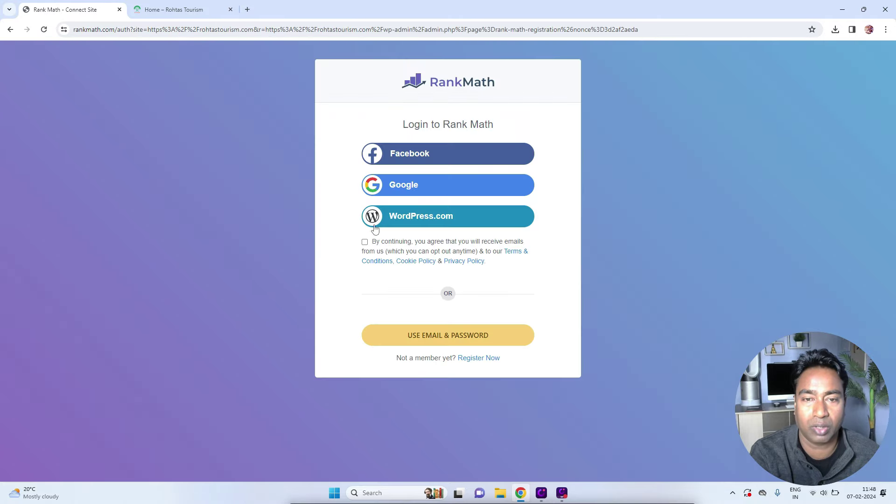
click(435, 193)
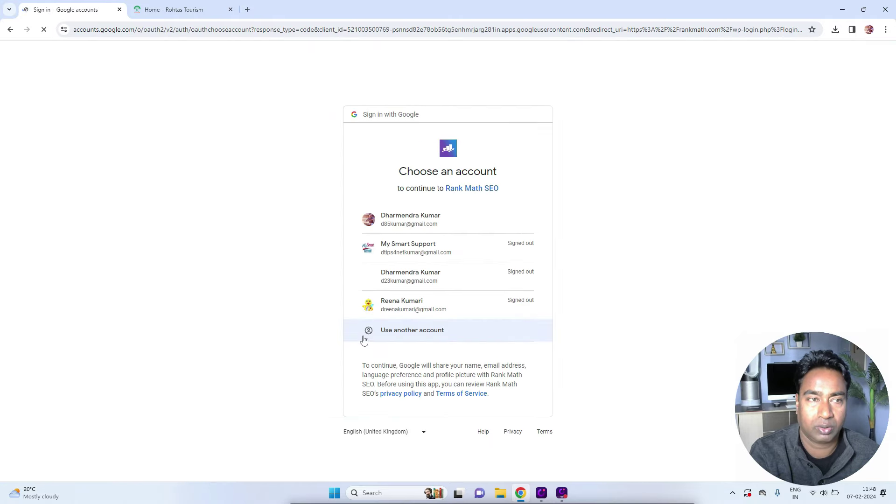
click(430, 227)
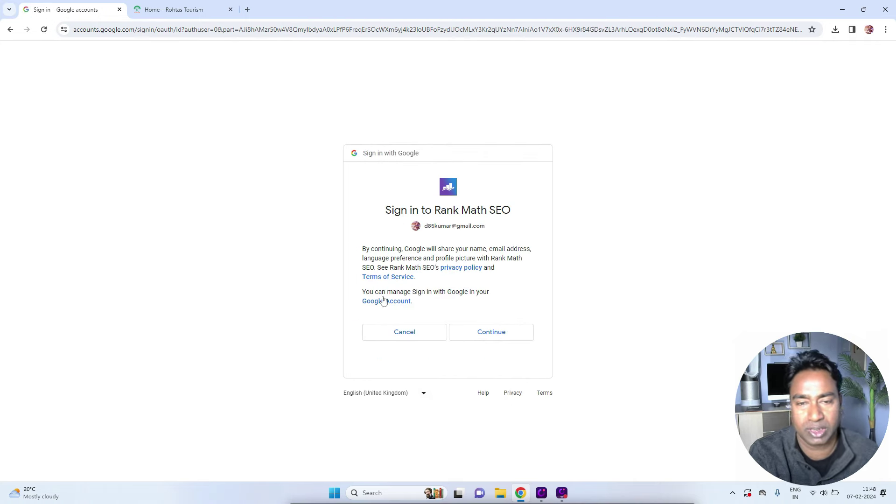
click(490, 332)
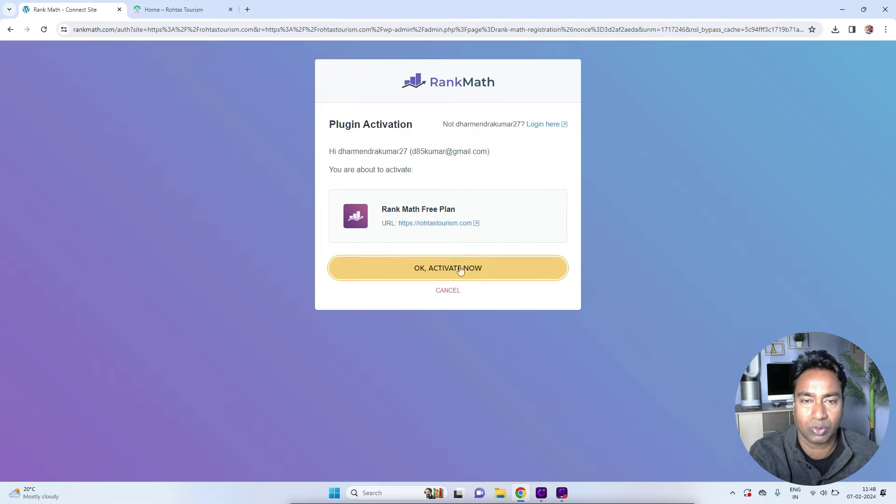
click(441, 270)
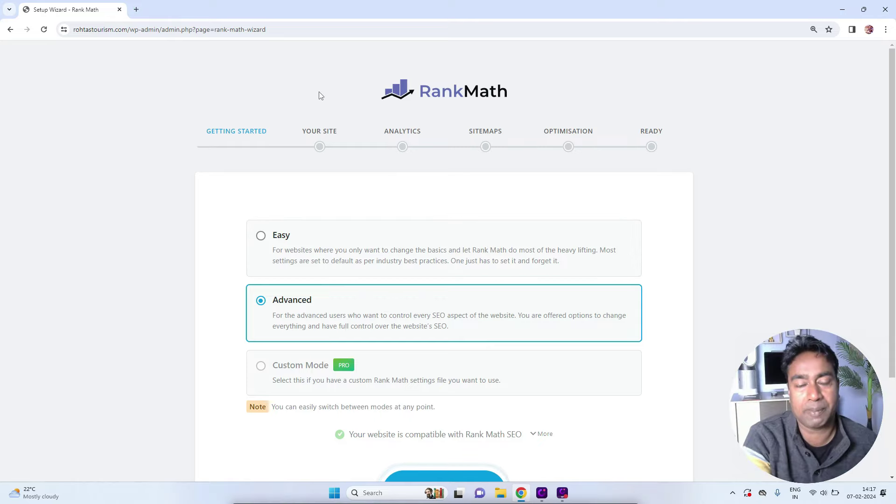
Choose the Advanced mode for the Rank Math setup and start the wizard
click(262, 237)
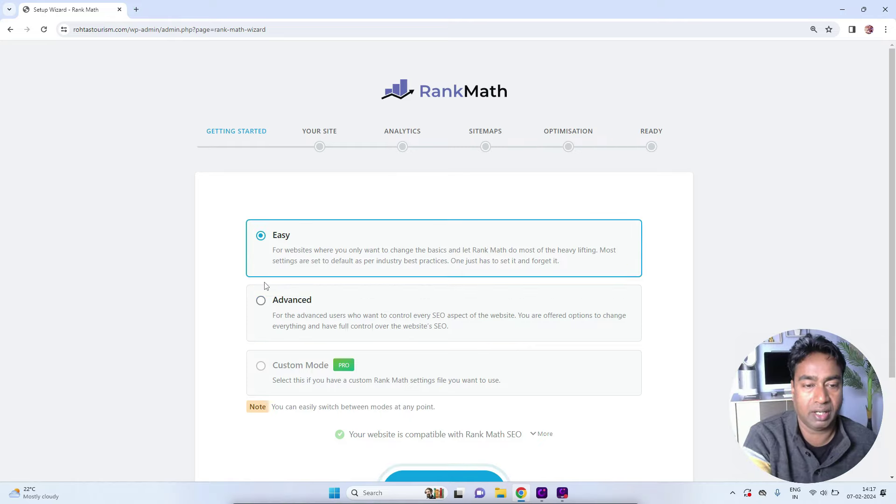
click(261, 303)
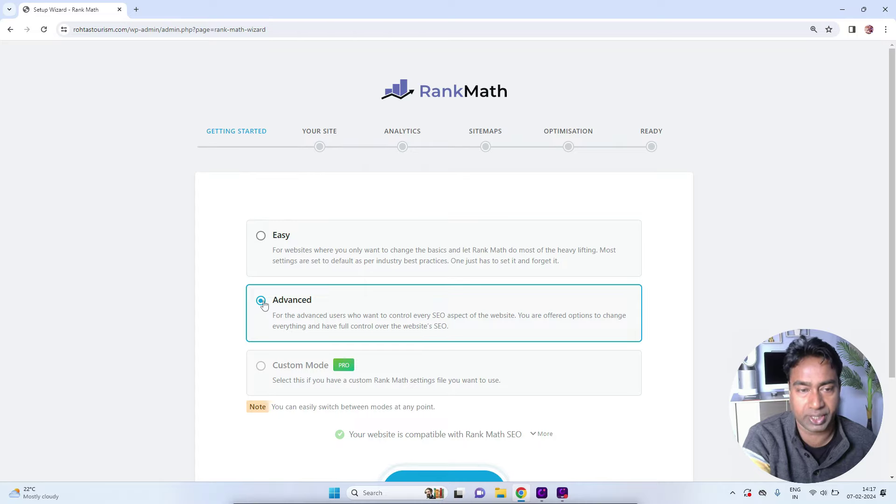
scroll(479, 306, down, 3)
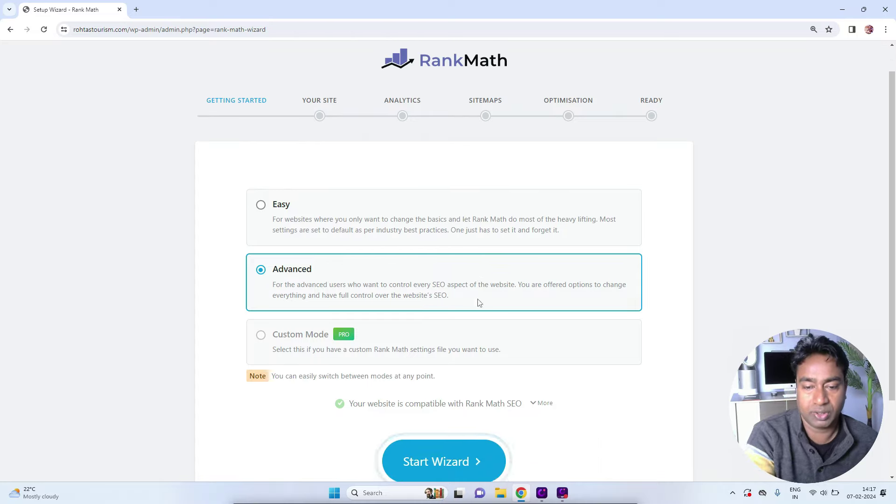
click(444, 366)
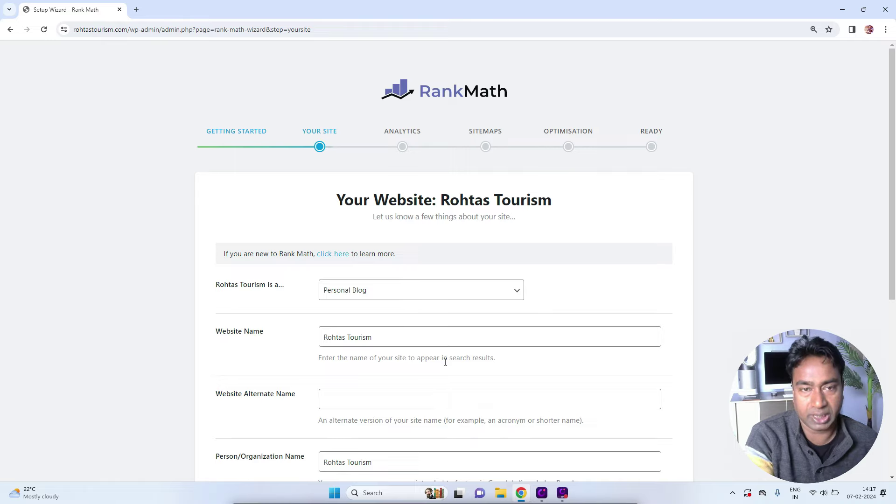
Keep the site type as Personal Blog and the website name as Rohtas Tourism, and save the Your Site setup
click(450, 295)
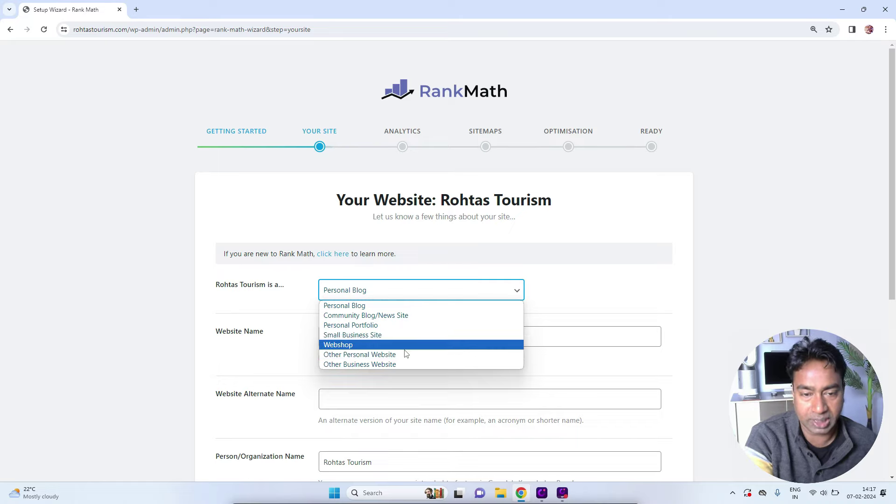
click(421, 294)
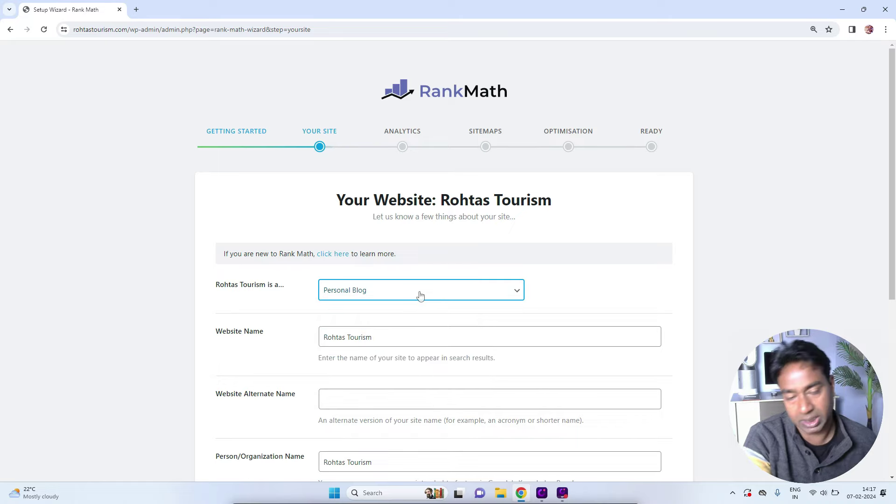
click(438, 337)
scroll(444, 338, down, 2)
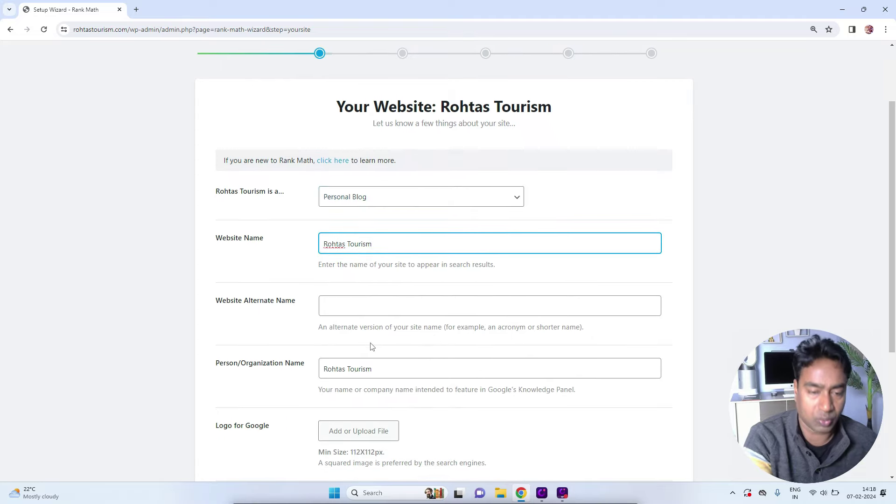
scroll(409, 346, down, 4)
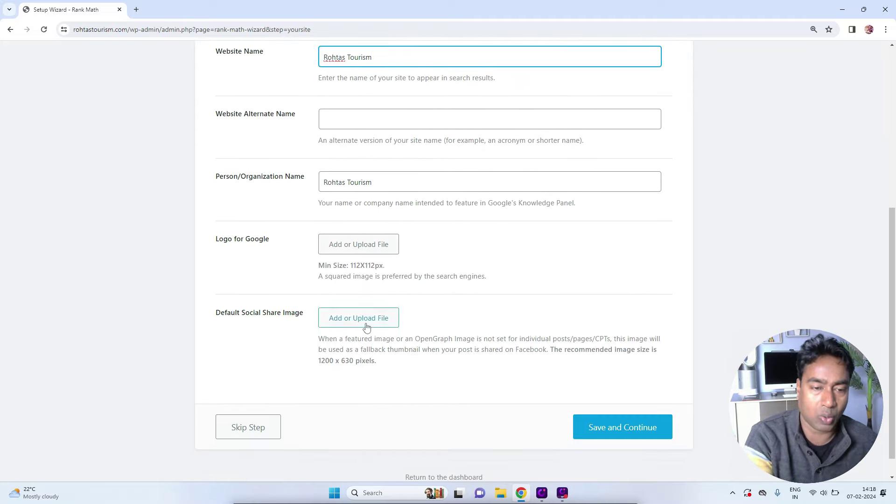
click(592, 425)
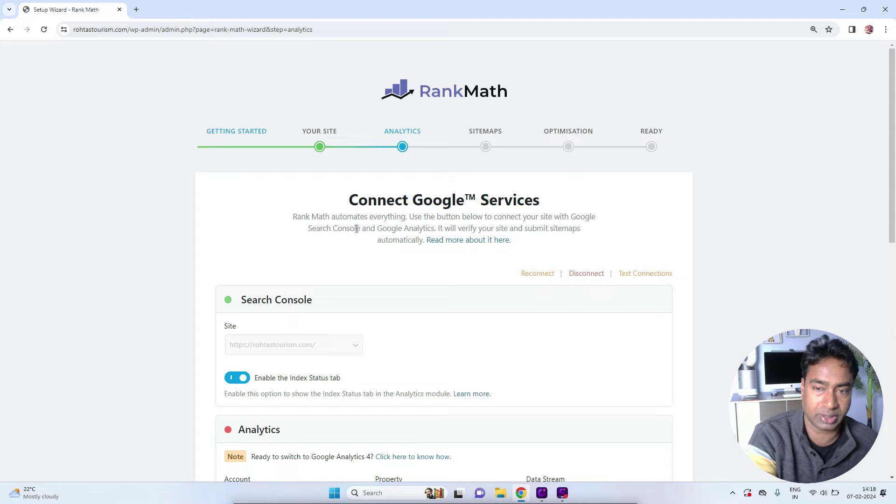
Search for Google Search Console in a new browser tab and open its dashboard
click(136, 9)
click(147, 30)
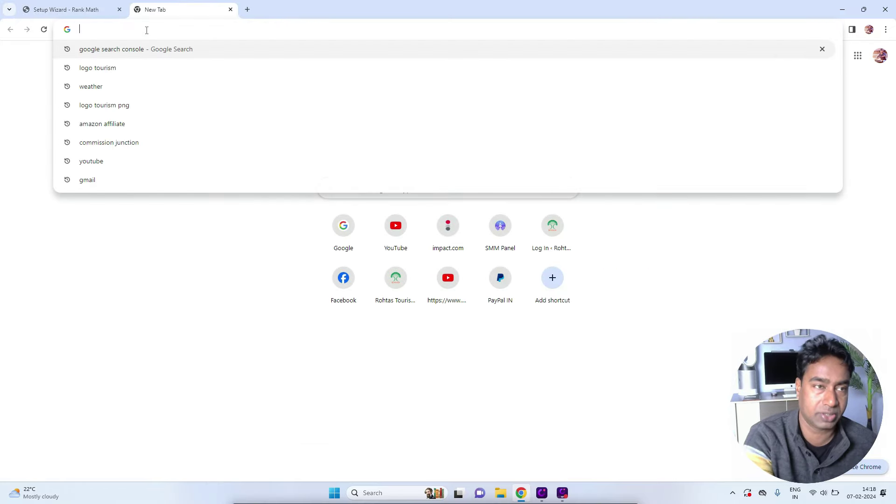
click(156, 49)
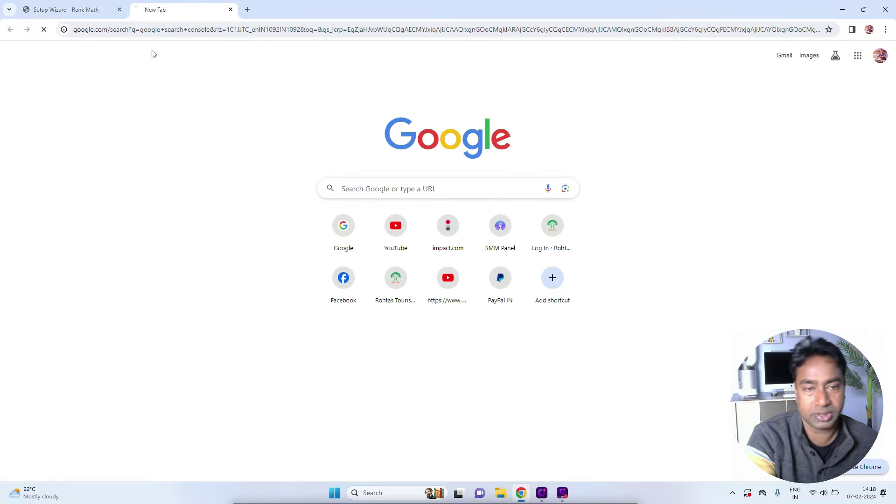
click(151, 154)
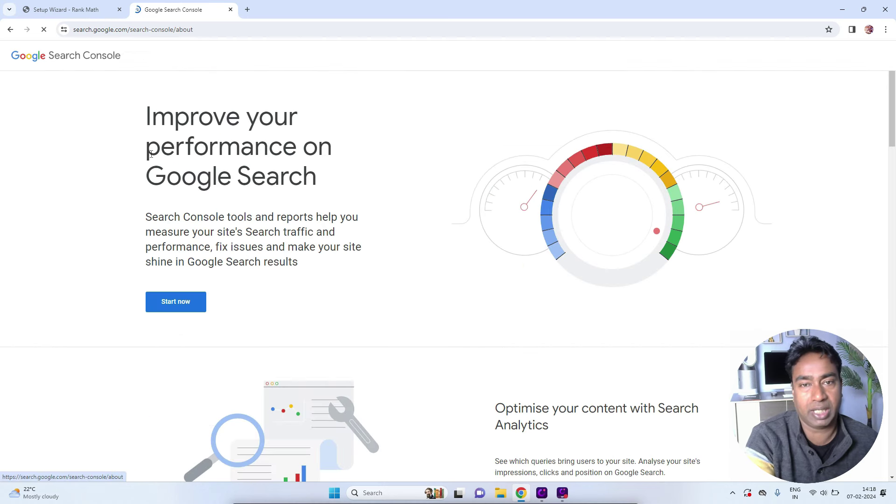
click(178, 306)
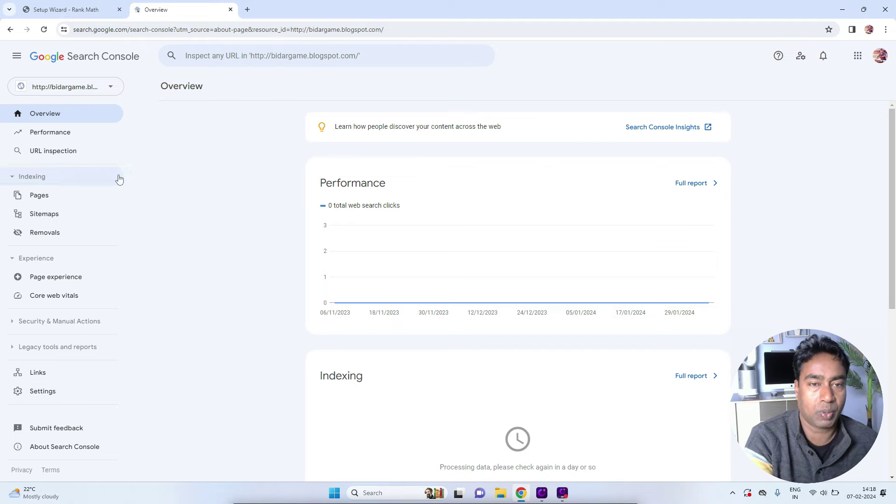
click(92, 88)
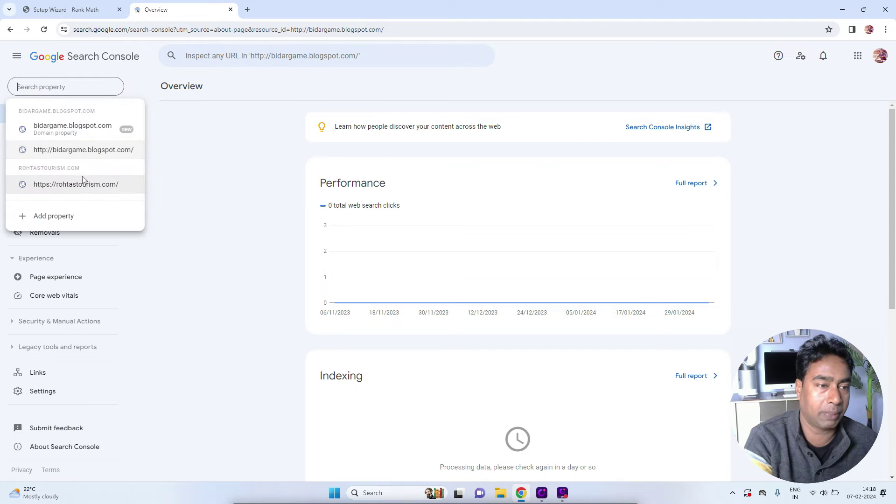
click(67, 217)
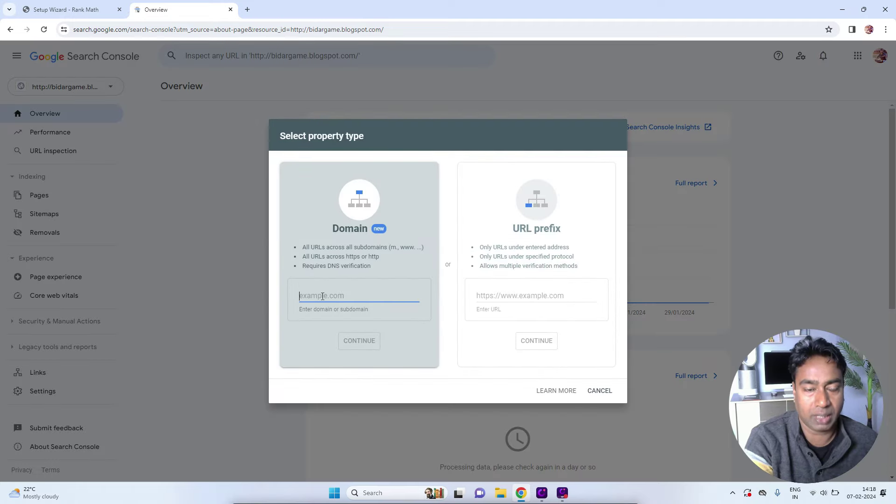
text(rohtastourism.com)
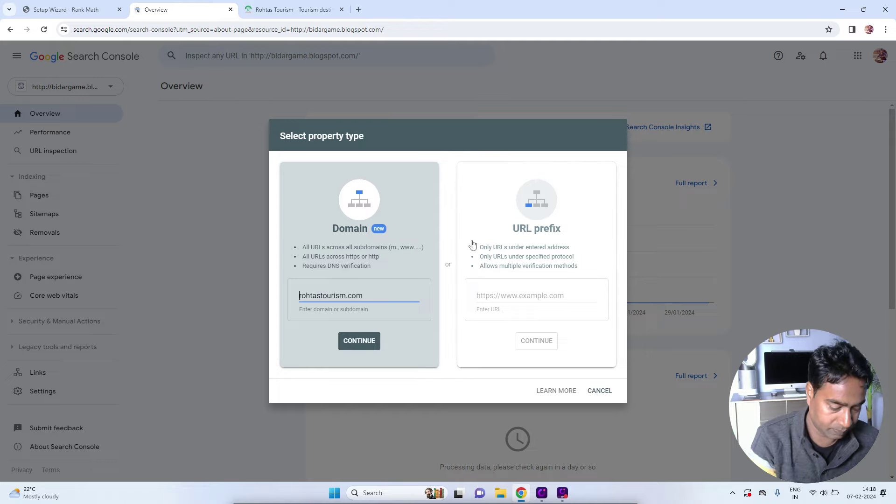
key(Home)
text(www.)
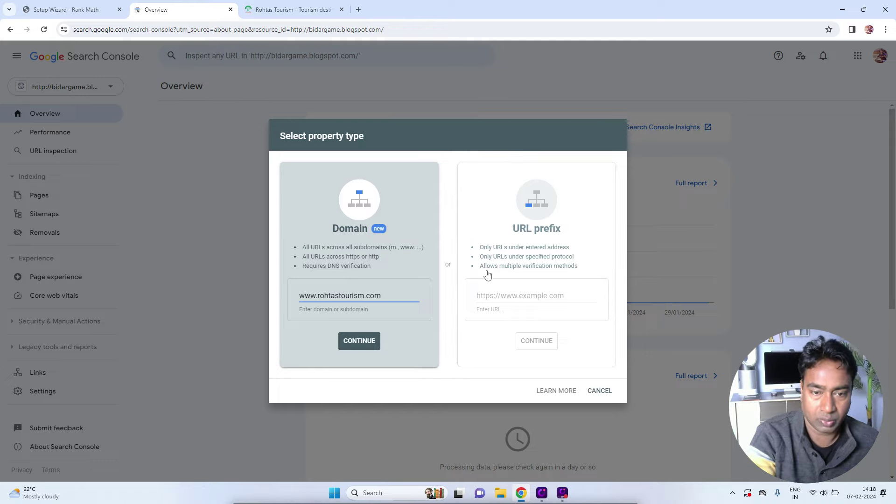
click(398, 344)
click(367, 351)
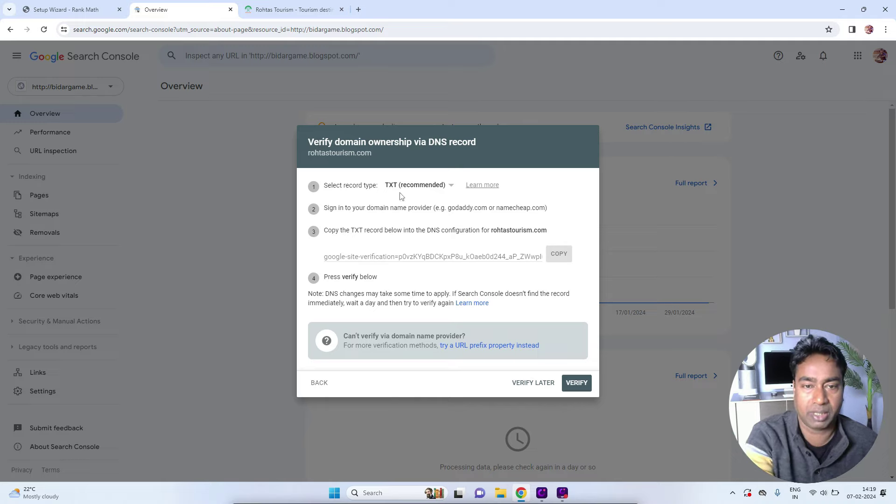
Keep TXT (recommended) as the DNS record type and copy the site verification record
click(449, 189)
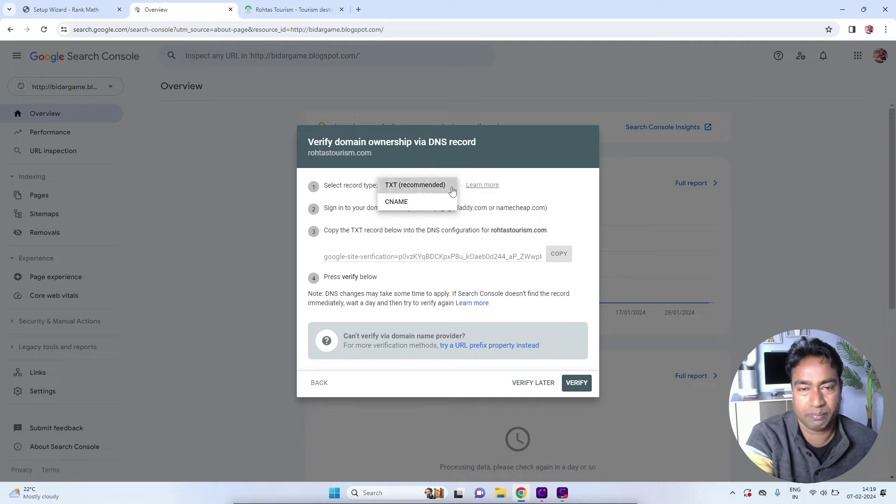
click(452, 190)
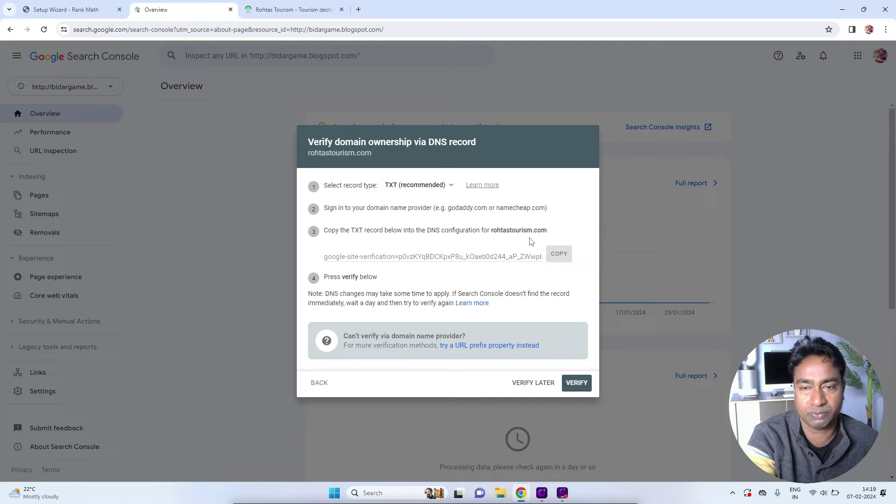
click(556, 258)
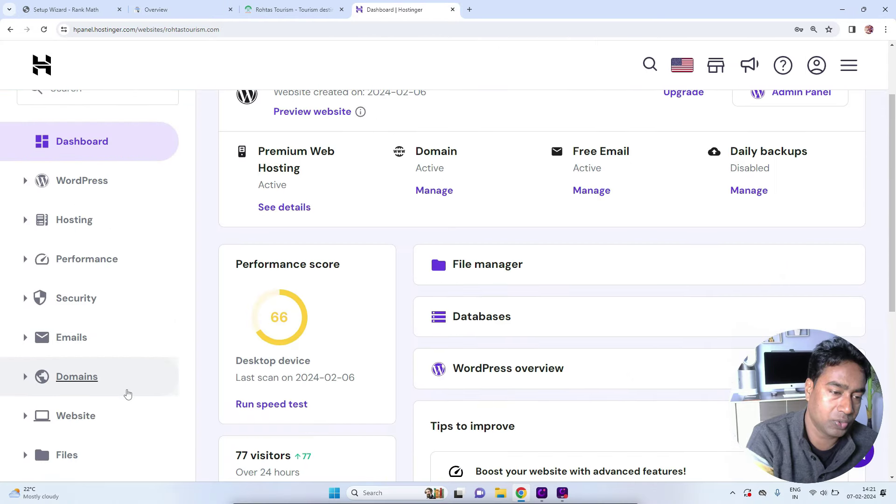
In the Hostinger panel, open the DNS Zone Editor for rohtastourism.com
scroll(127, 395, down, 2)
scroll(128, 395, down, 1)
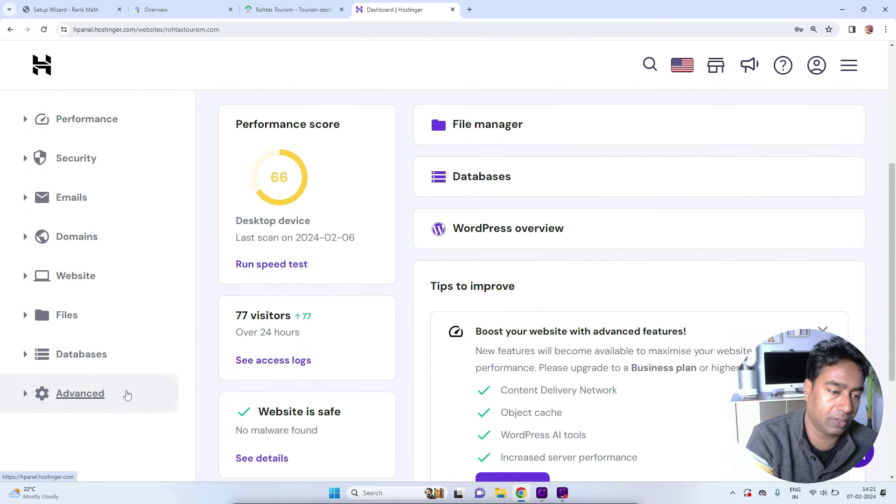
click(101, 395)
scroll(112, 392, down, 2)
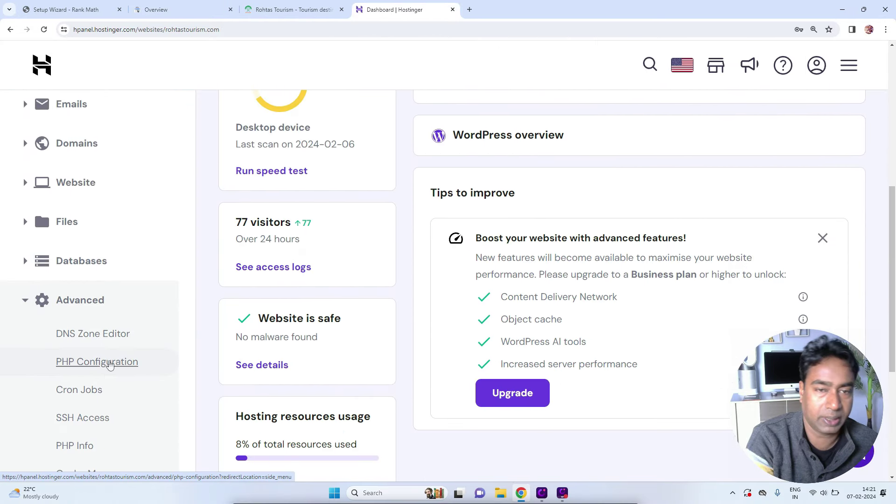
click(95, 336)
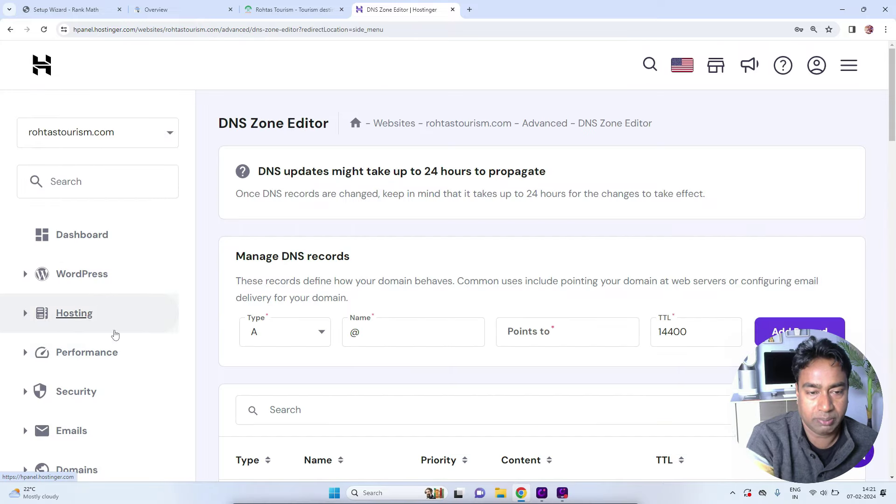
Add a TXT DNS record with name @ and TTL 14400, pasting the Google site verification code as the TXT value
scroll(294, 323, down, 1)
scroll(295, 309, down, 1)
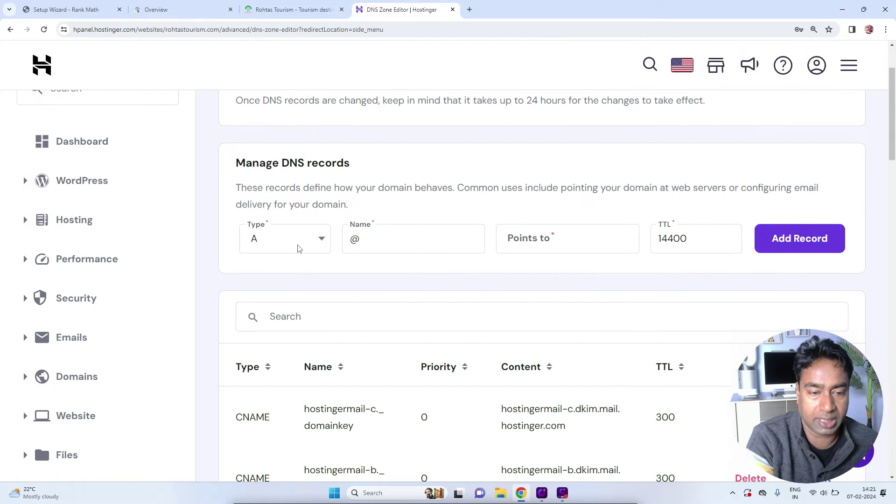
click(316, 240)
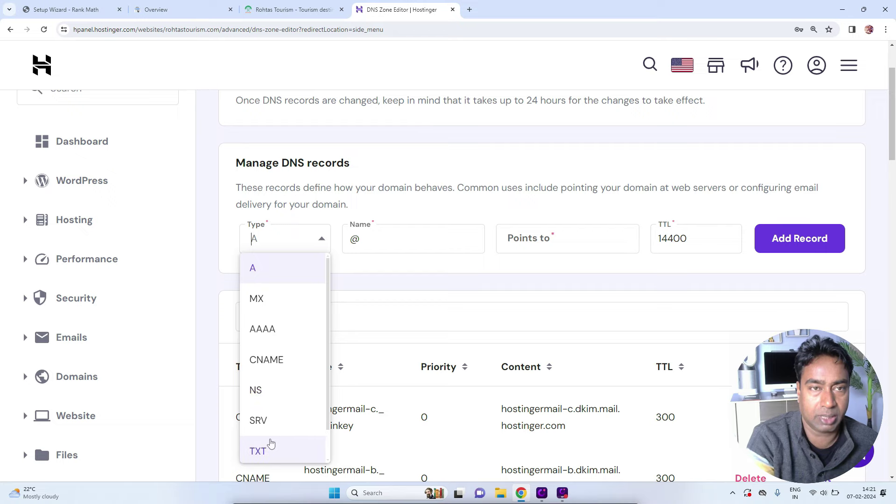
click(273, 458)
click(389, 243)
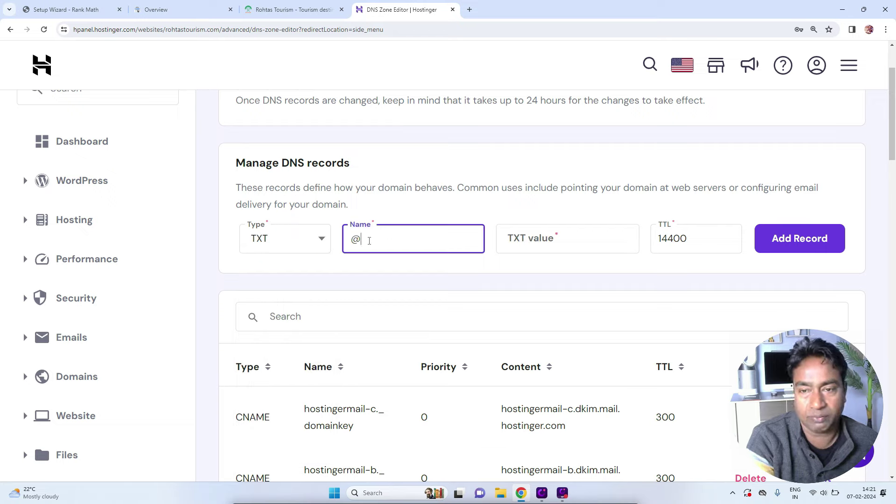
click(591, 242)
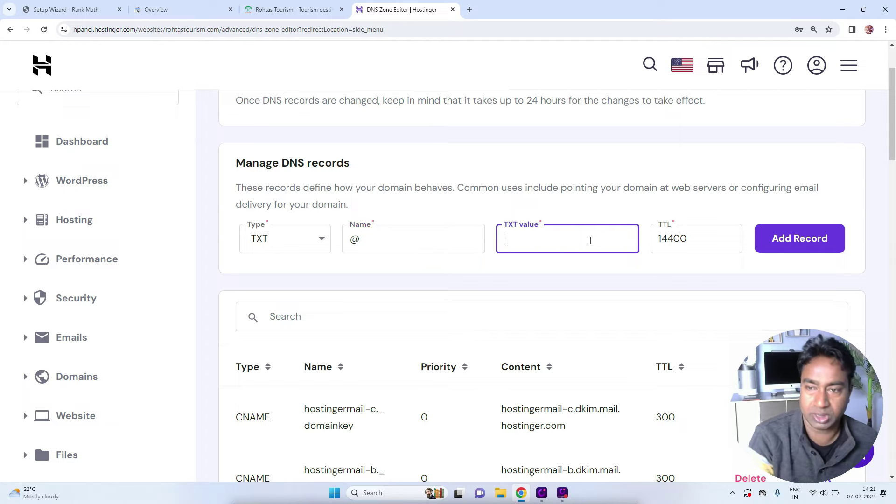
key(ctrl+v)
click(801, 239)
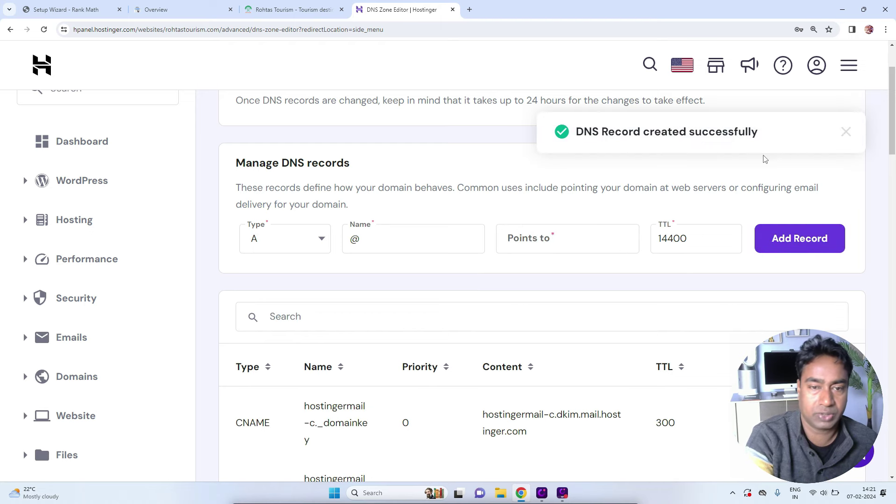
Back in Search Console, verify ownership of rohtastourism.com through the DNS record and finish the verification
click(155, 9)
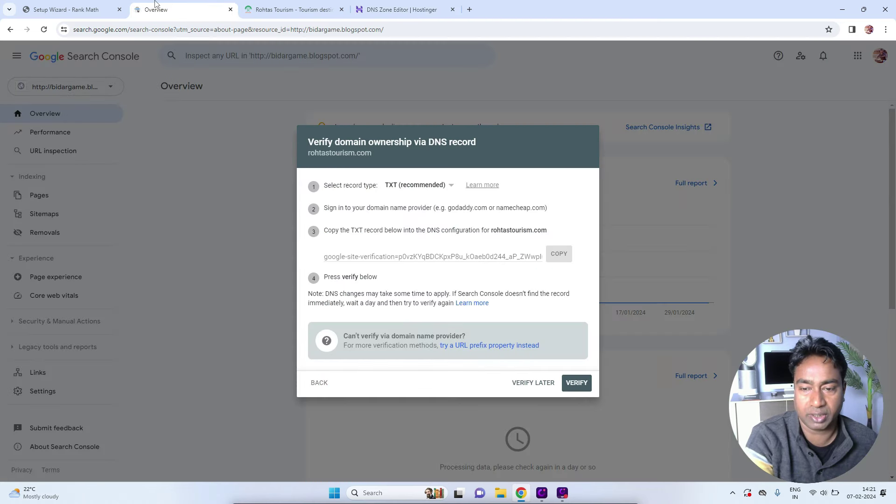
click(569, 382)
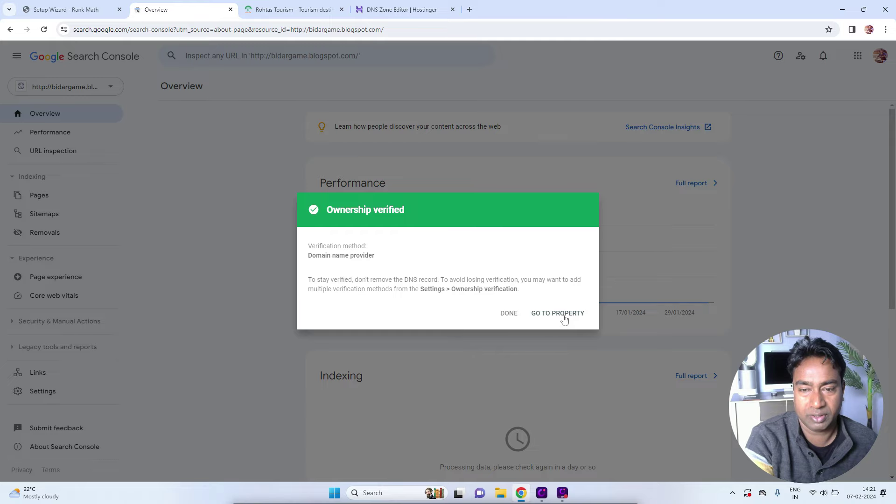
click(510, 314)
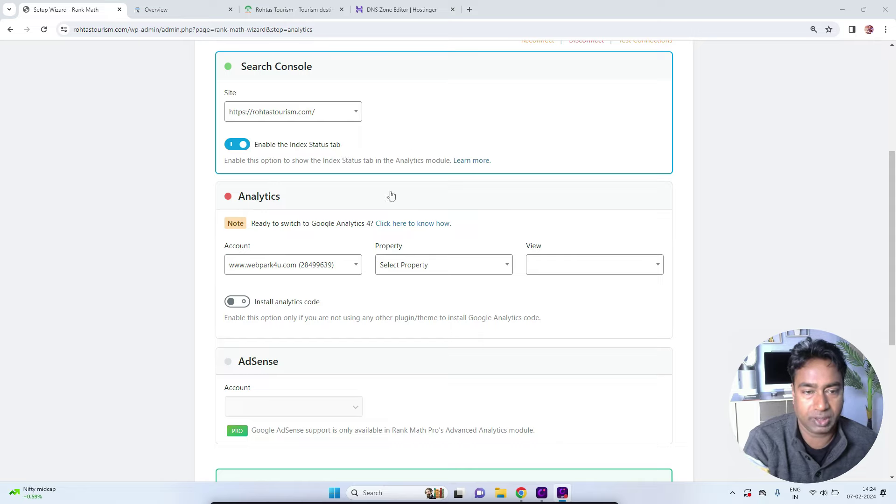
Save Rank Math's Google services setup with Email Reports off, and save the Sitemap setup with images, posts, pages and categories included
click(290, 261)
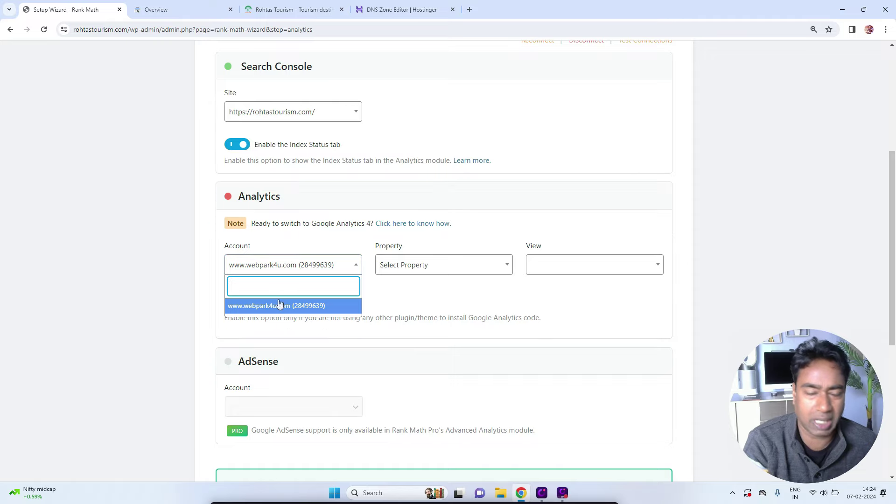
click(420, 288)
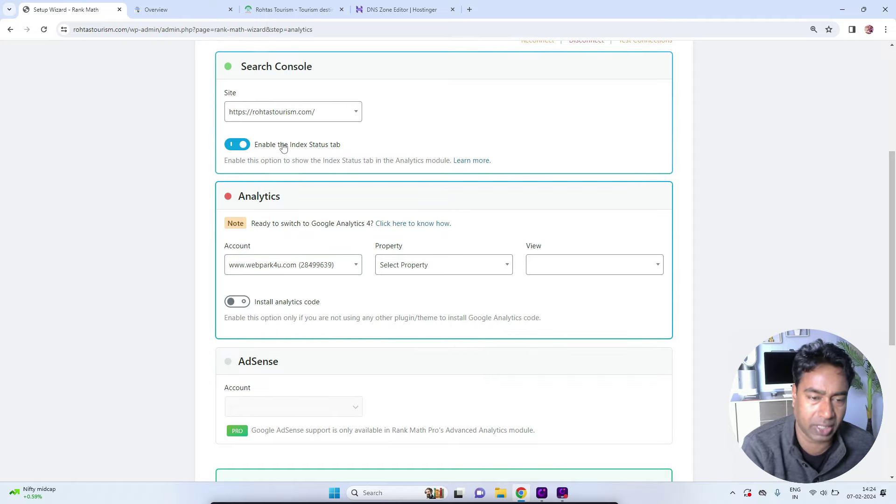
scroll(280, 276, down, 3)
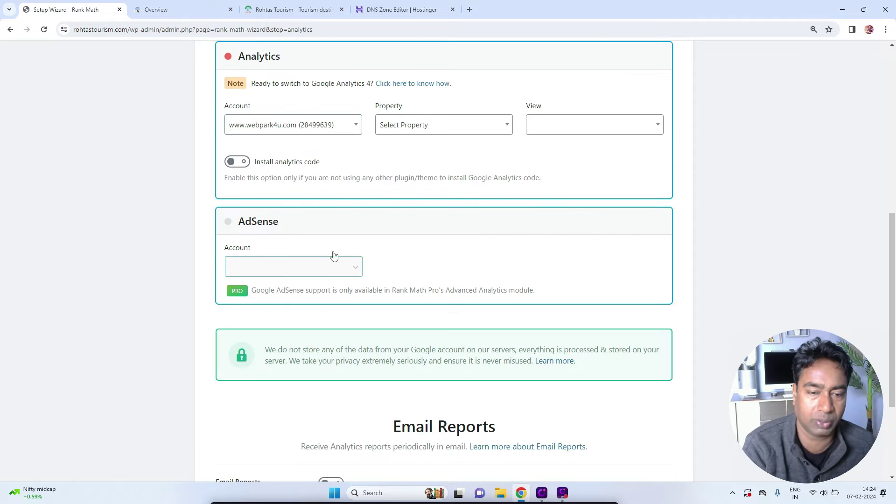
scroll(413, 252, down, 3)
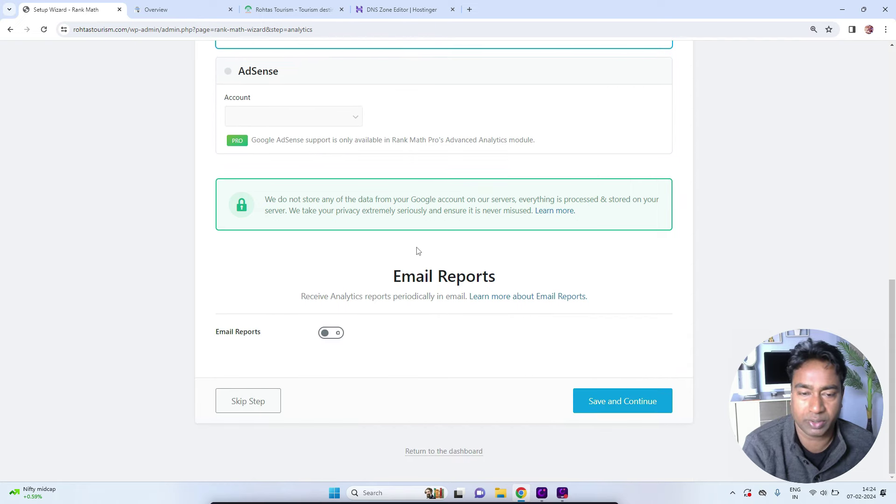
click(607, 402)
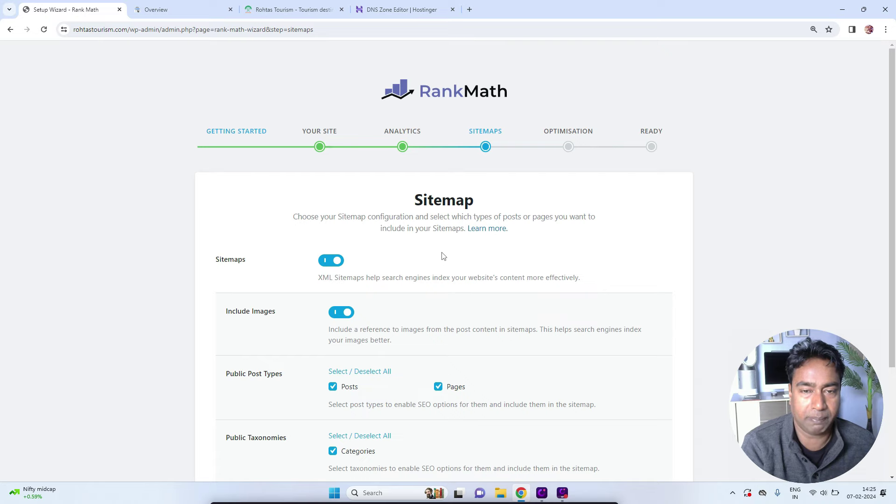
scroll(443, 256, down, 3)
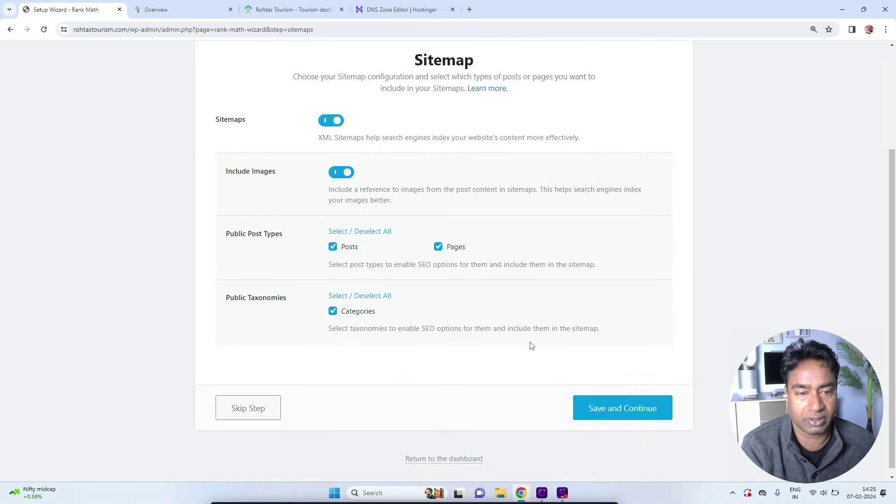
click(606, 415)
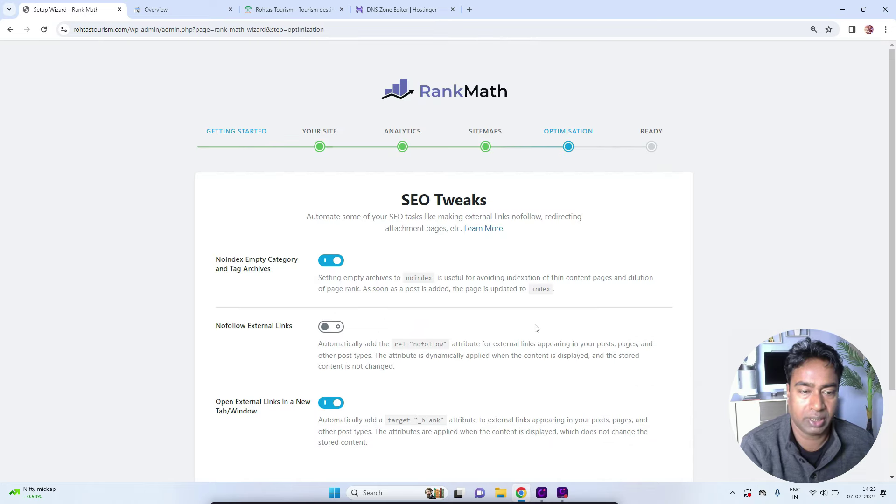
Save Rank Math's SEO Tweaks with Nofollow External Links off and the other two options on, and continue to the advanced options setup
scroll(483, 307, down, 3)
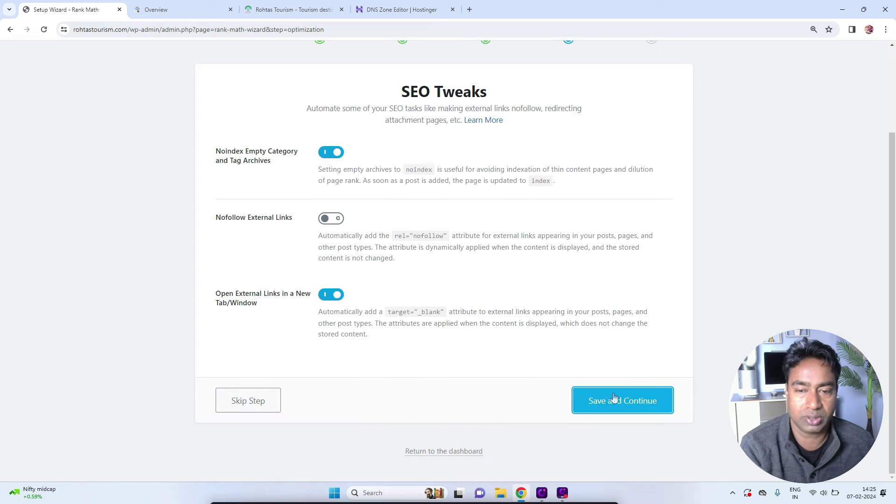
click(614, 398)
scroll(570, 374, down, 1)
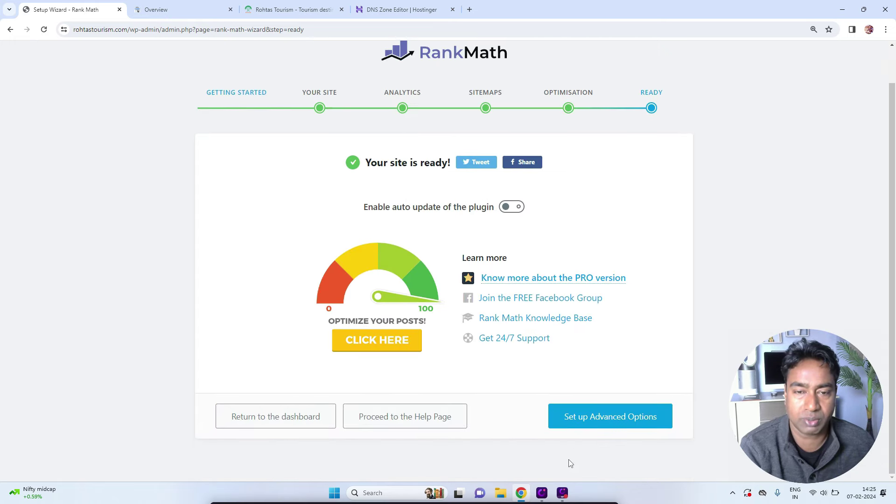
click(600, 418)
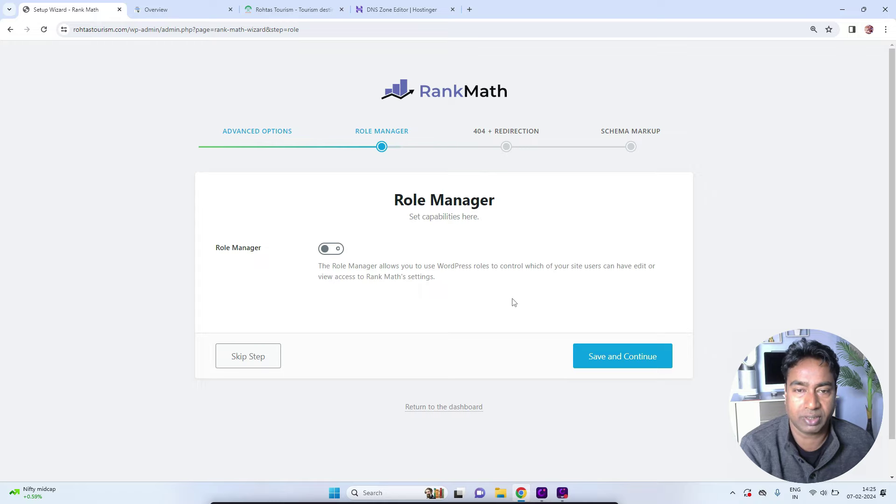
Save the Role Manager and 404 + Redirection setup stages with Role Manager, 404 Monitor and Redirections all left off
click(608, 362)
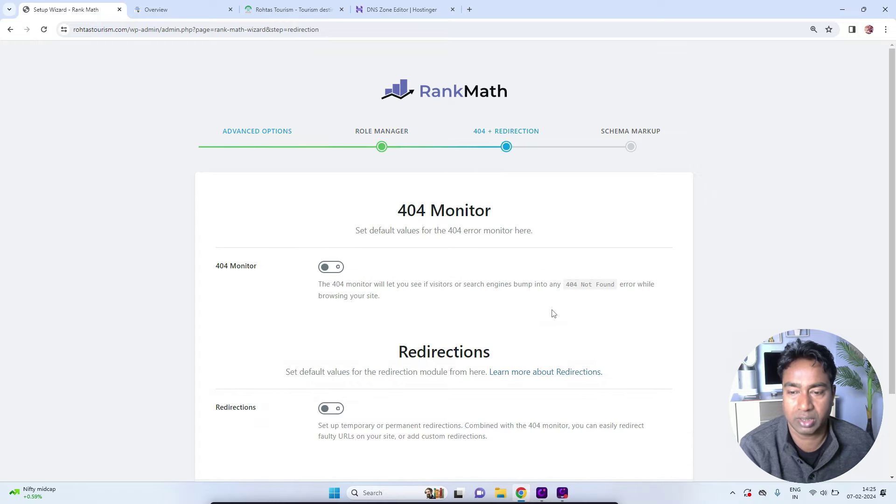
scroll(554, 314, down, 2)
click(623, 401)
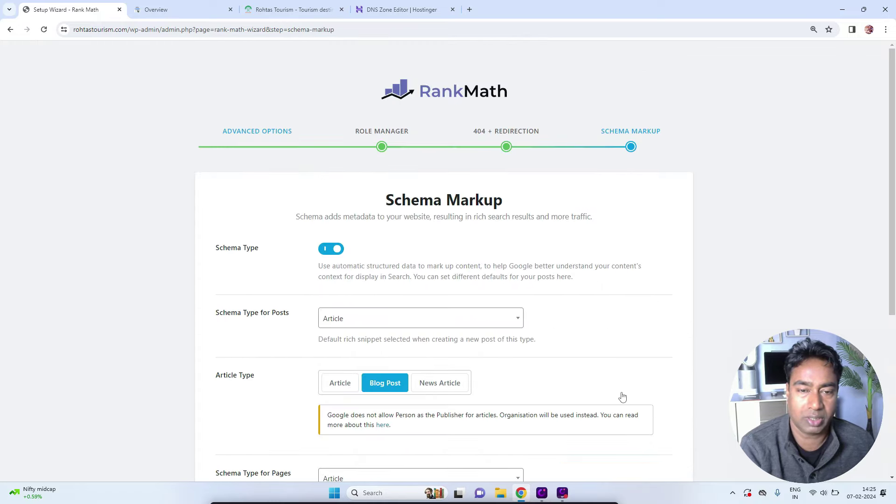
In the Schema Markup setup, keep Article as the schema type and use the Blog Post article type for both posts and pages
scroll(611, 323, down, 3)
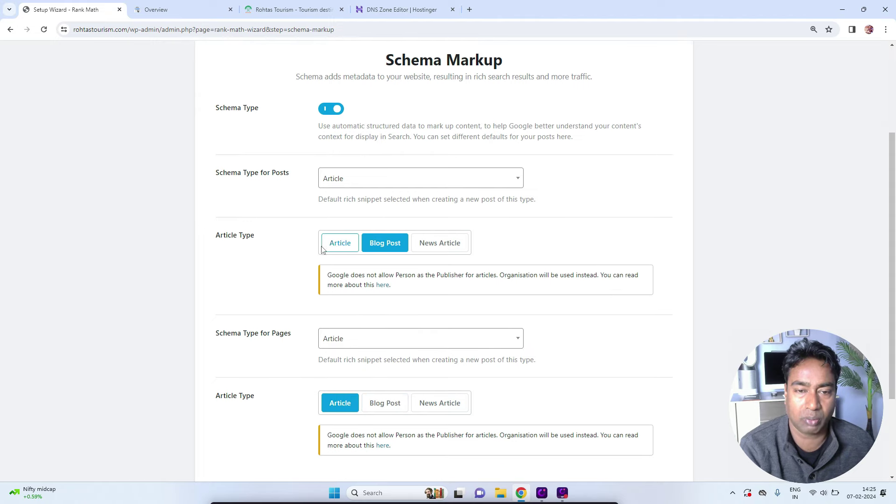
click(337, 244)
click(382, 246)
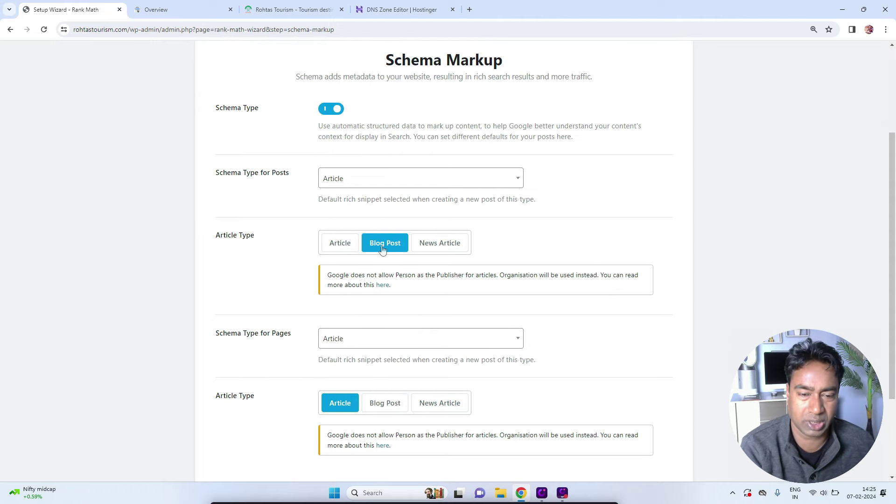
click(386, 407)
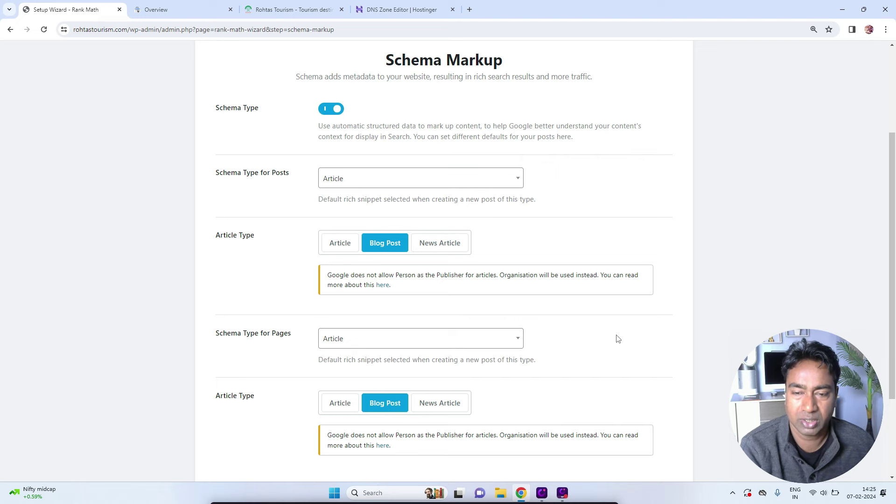
scroll(619, 338, down, 3)
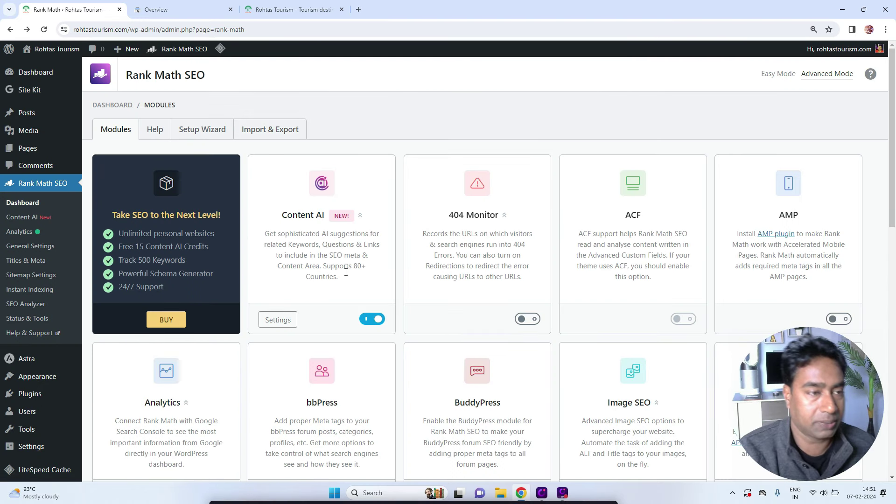
Start the Site Kit setup with Google Analytics connection and anonymous usage data sharing enabled, and begin signing in with Google
click(30, 94)
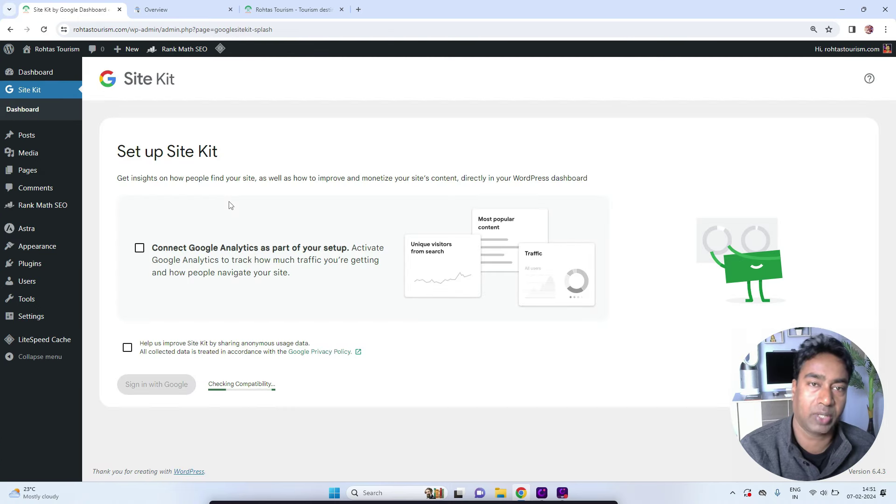
click(139, 249)
click(126, 352)
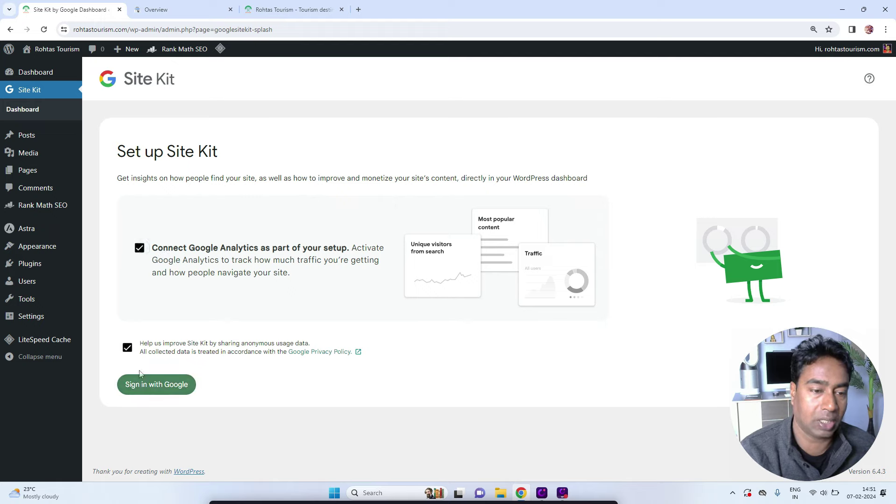
click(148, 390)
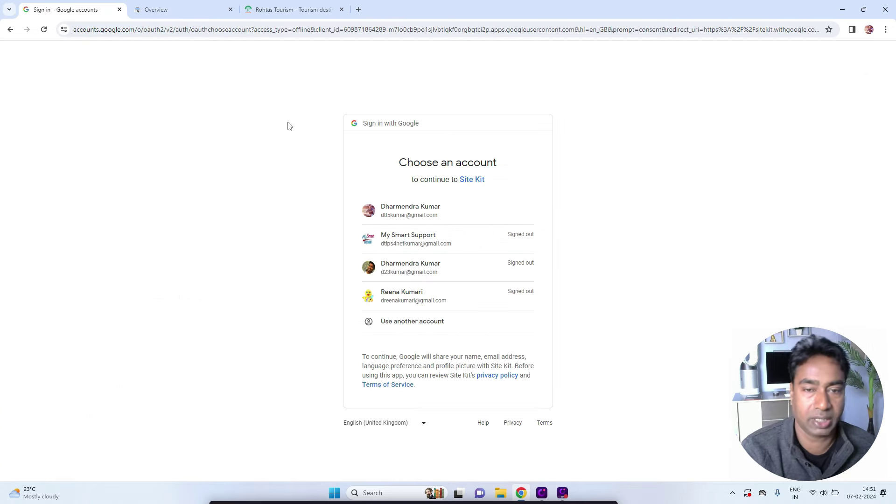
Sign in to Site Kit with the site owner's Google account and grant it all the requested access permissions
click(410, 214)
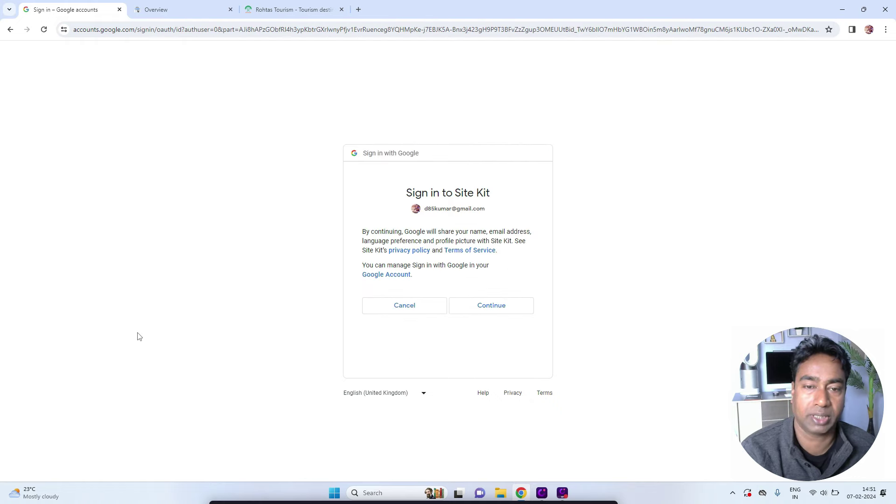
click(498, 307)
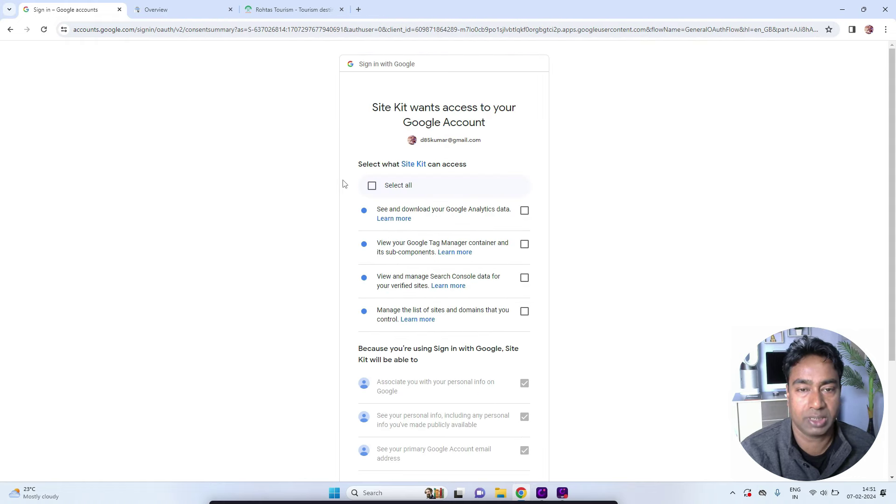
click(372, 186)
scroll(570, 338, down, 2)
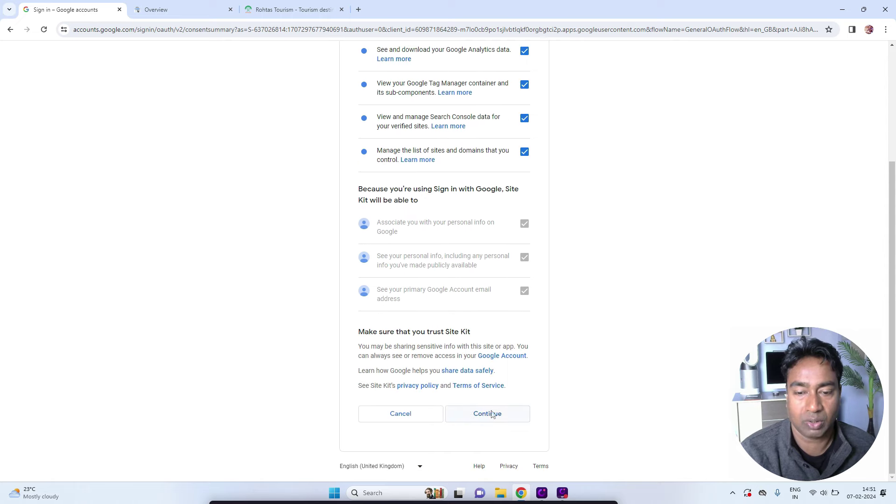
click(494, 417)
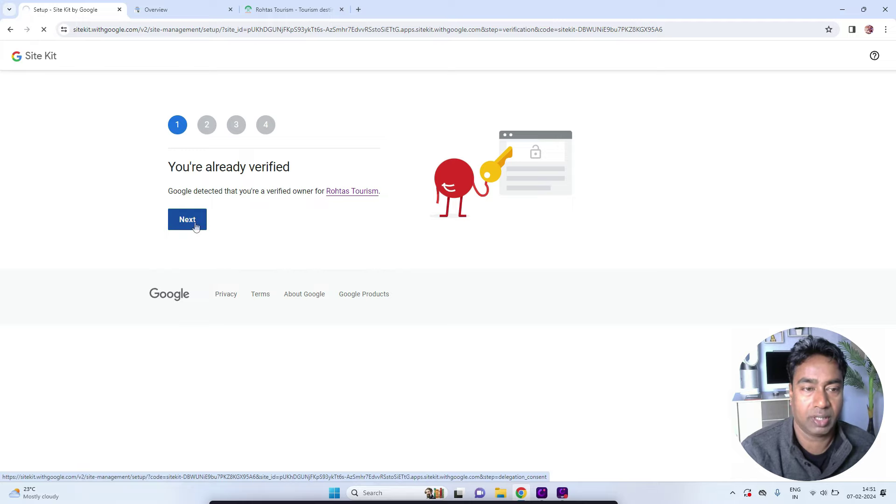
Proceed through Site Kit's ownership verification, data access and Search Console stages to reach the Analytics connection
click(196, 227)
click(187, 235)
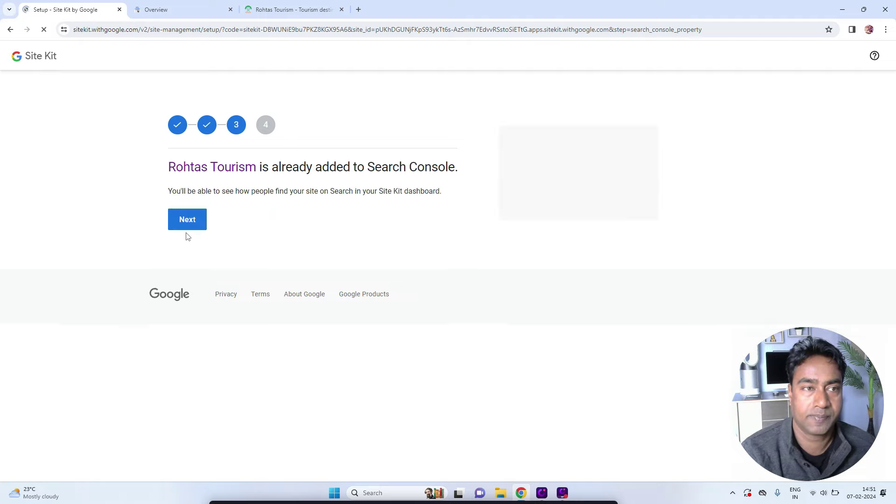
click(192, 222)
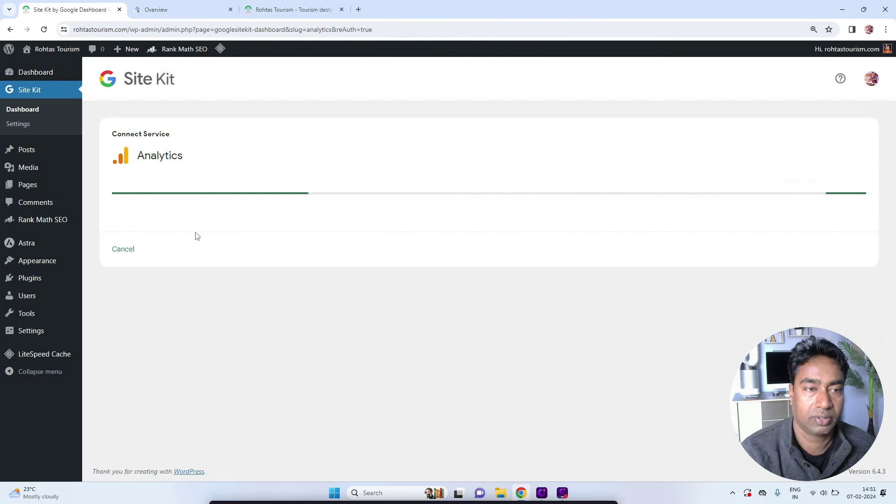
Choose to set up a new Analytics account for Rohtas Tourism and set its country to India
click(202, 216)
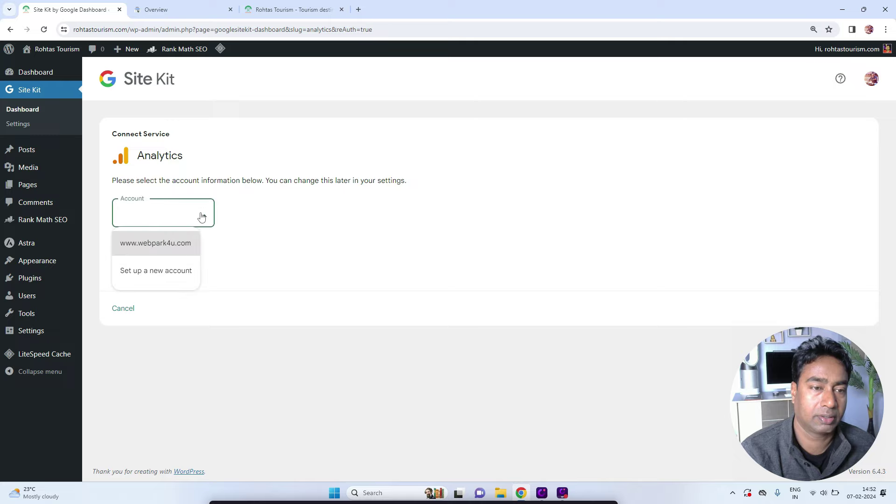
click(175, 273)
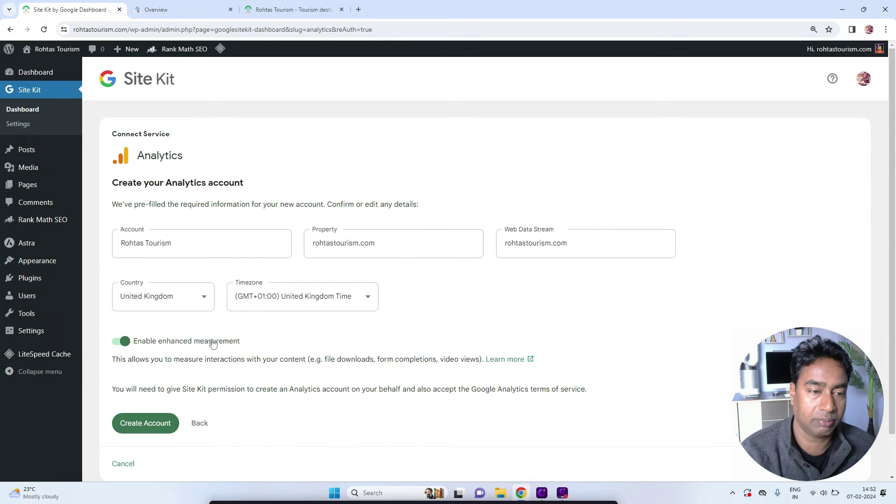
click(191, 302)
scroll(206, 241, up, 5)
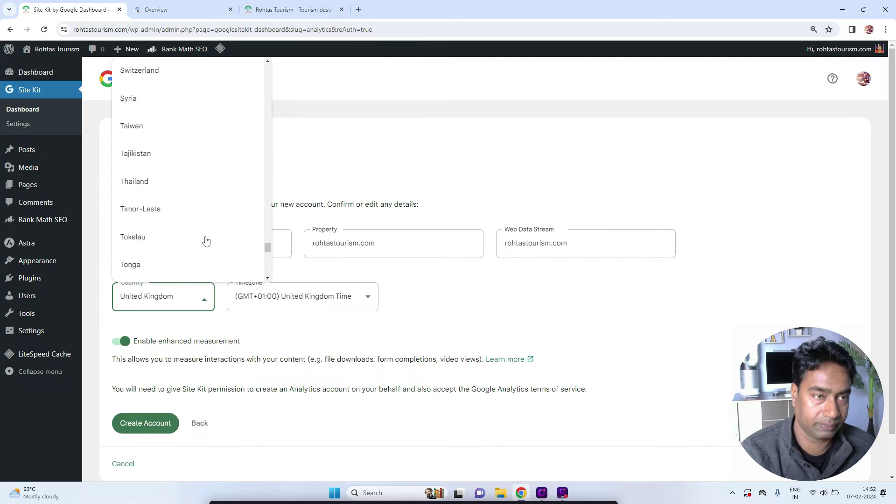
scroll(206, 241, up, 20)
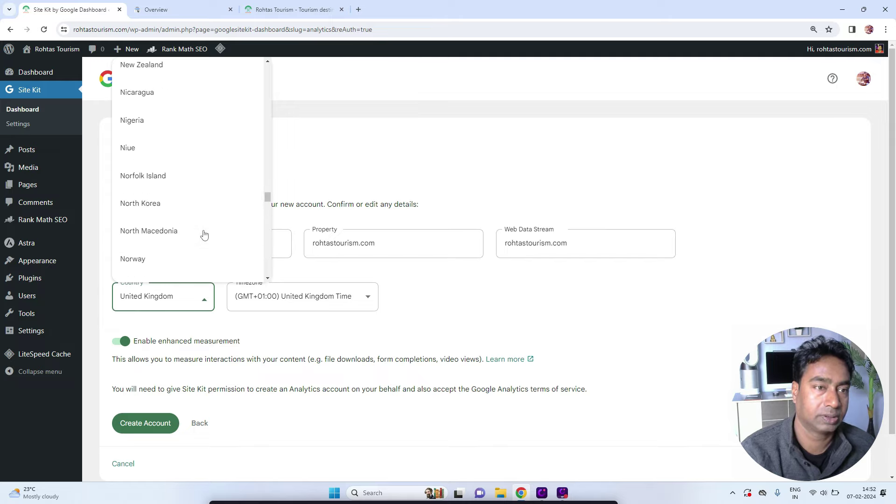
scroll(201, 236, up, 20)
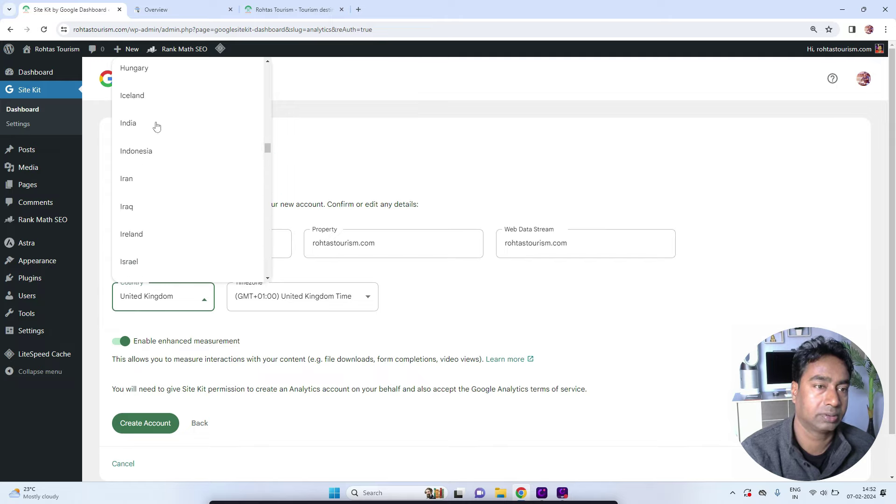
click(156, 125)
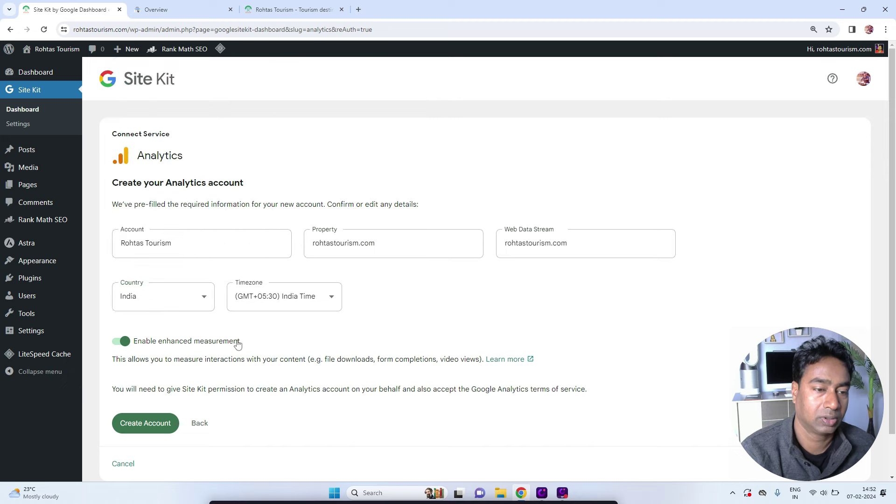
Create the Analytics account with enhanced measurement enabled, confirming the Google account and allowing Site Kit to edit Analytics management entities
click(156, 426)
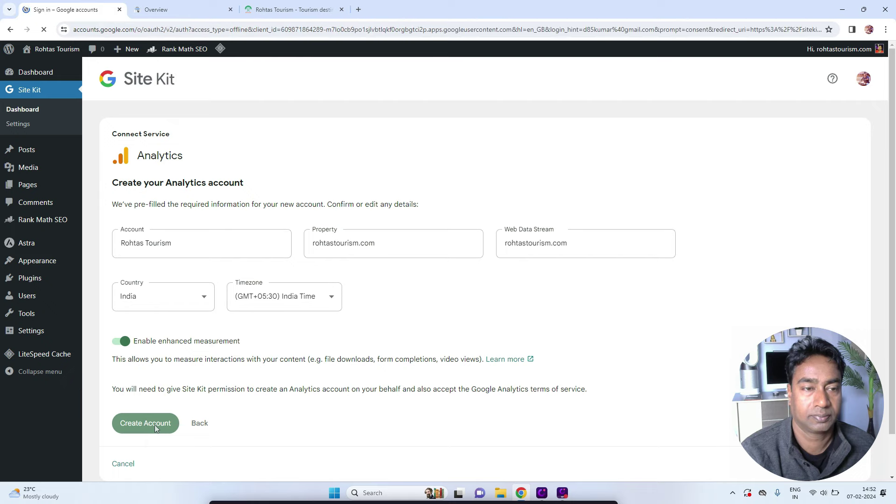
click(418, 244)
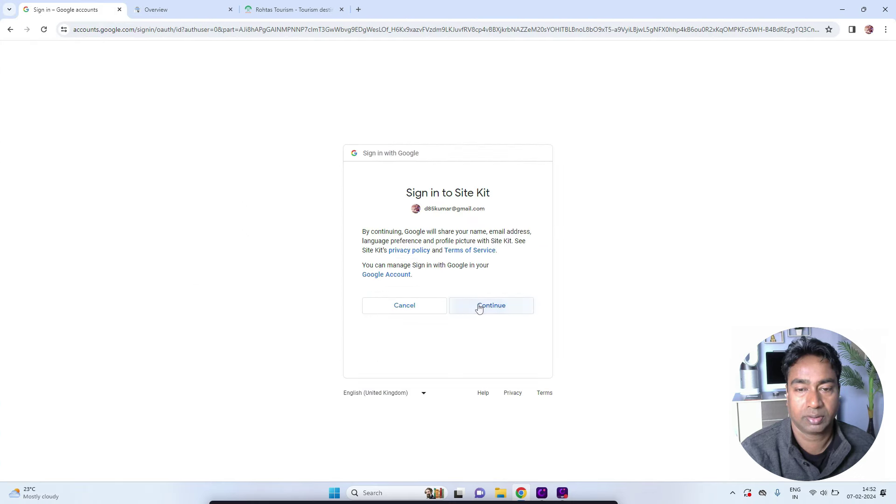
click(480, 305)
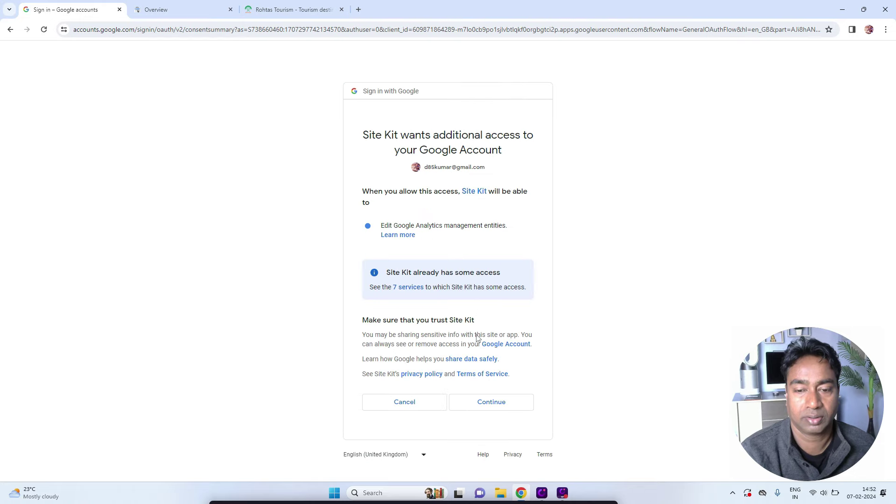
click(508, 404)
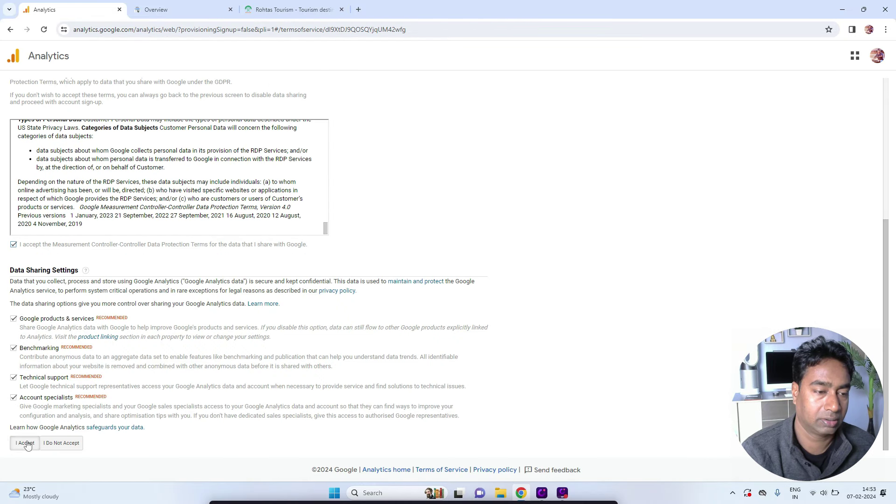
Accept the Google Analytics terms and data sharing settings, return to the Site Kit dashboard, and dismiss its setup message
click(27, 444)
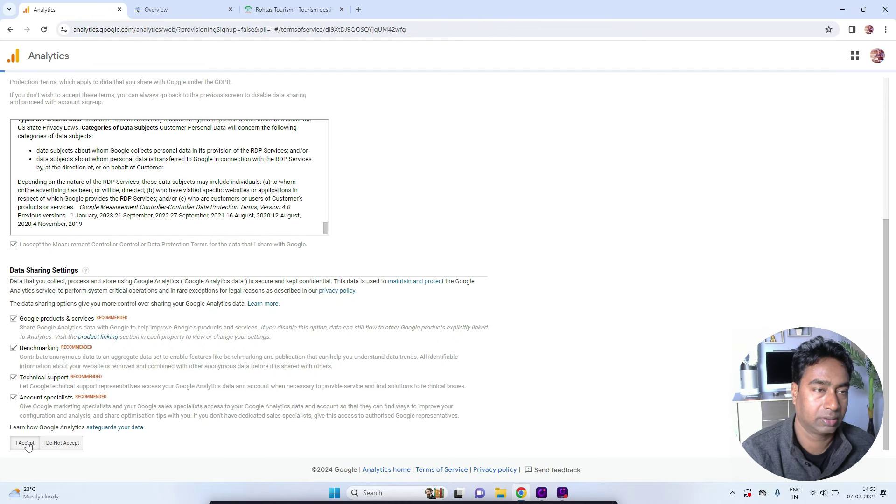
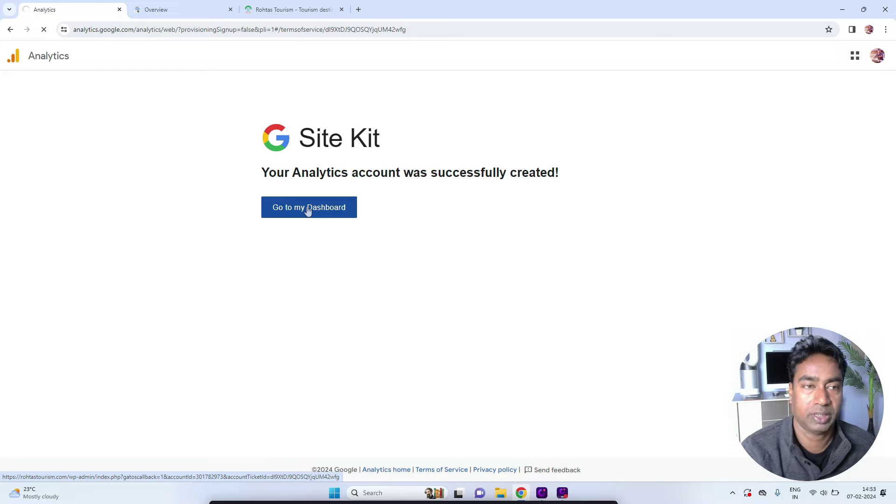
click(308, 209)
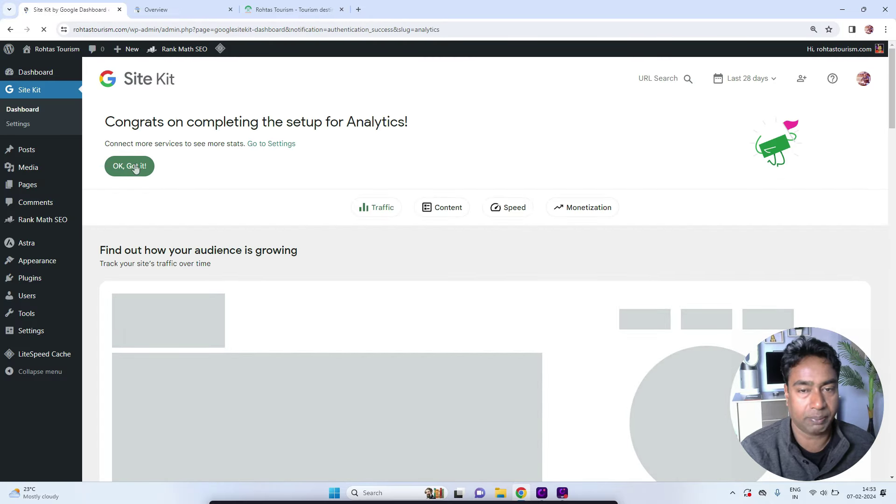
click(129, 166)
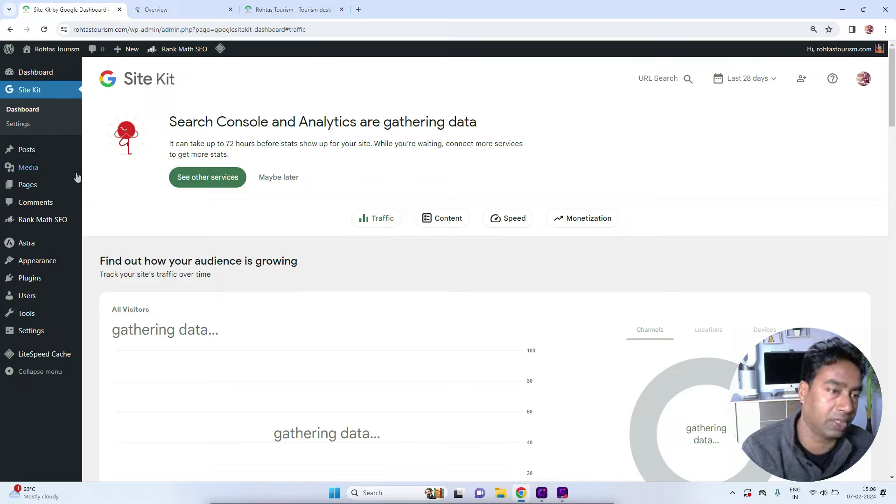
Open Rank Math's Titles & Meta settings and review the Global Meta, Local SEO and Social Meta sections
click(50, 221)
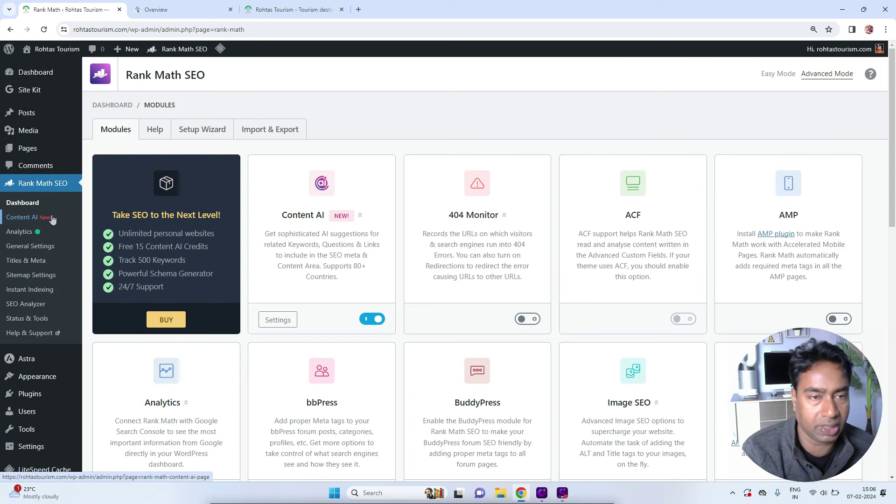
click(33, 247)
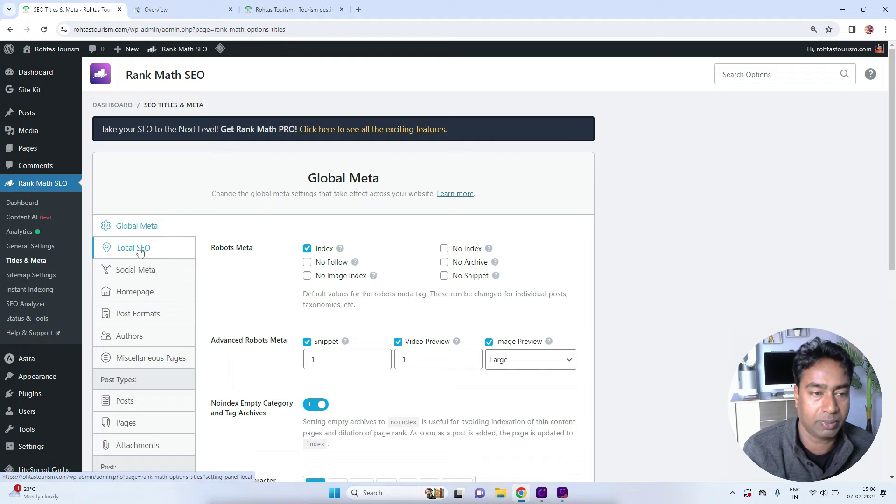
scroll(148, 253, down, 4)
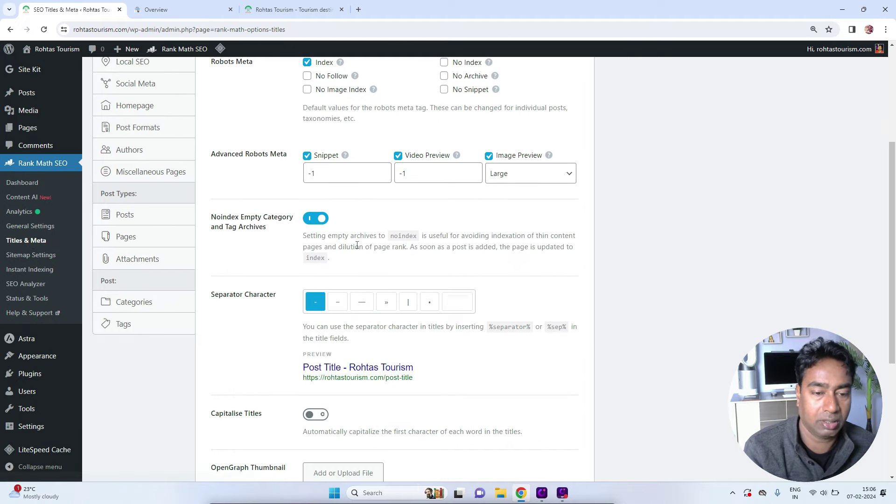
scroll(163, 217, up, 4)
click(136, 253)
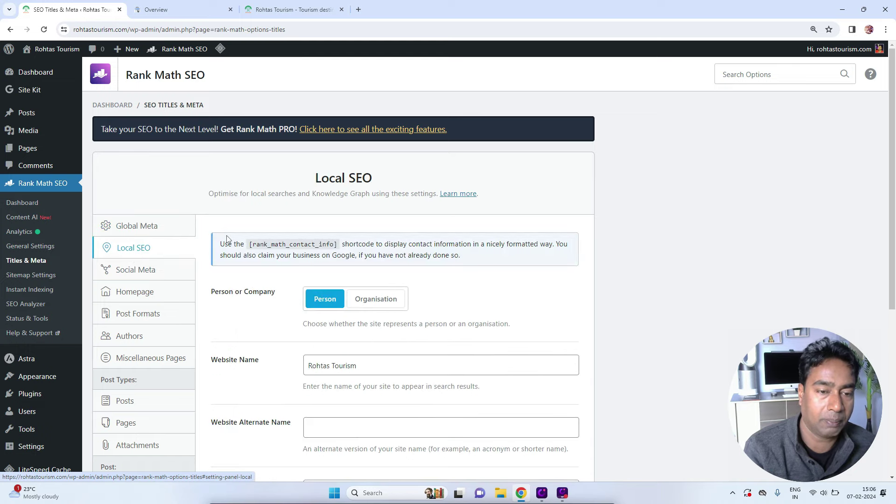
scroll(229, 239, down, 2)
scroll(229, 240, down, 3)
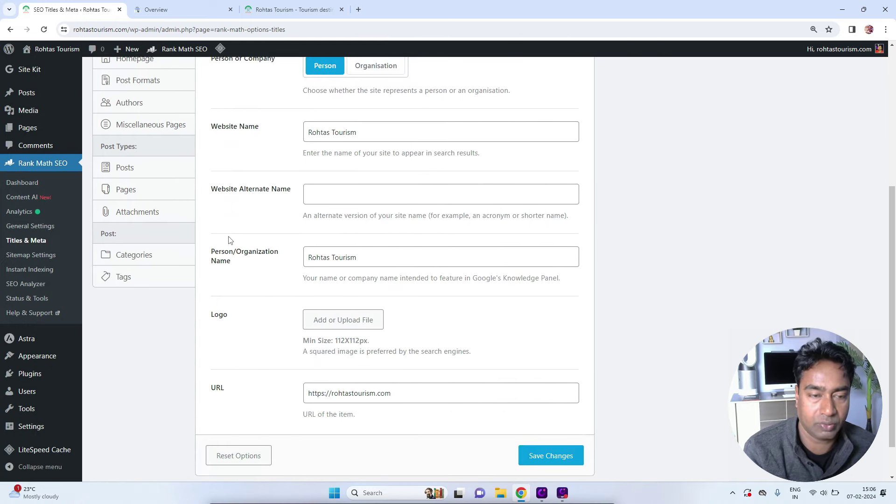
scroll(230, 239, up, 5)
click(136, 175)
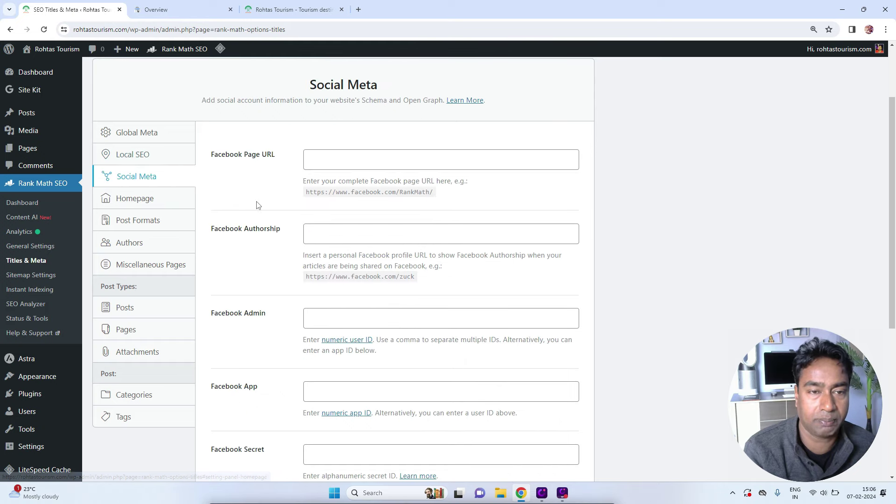
click(354, 323)
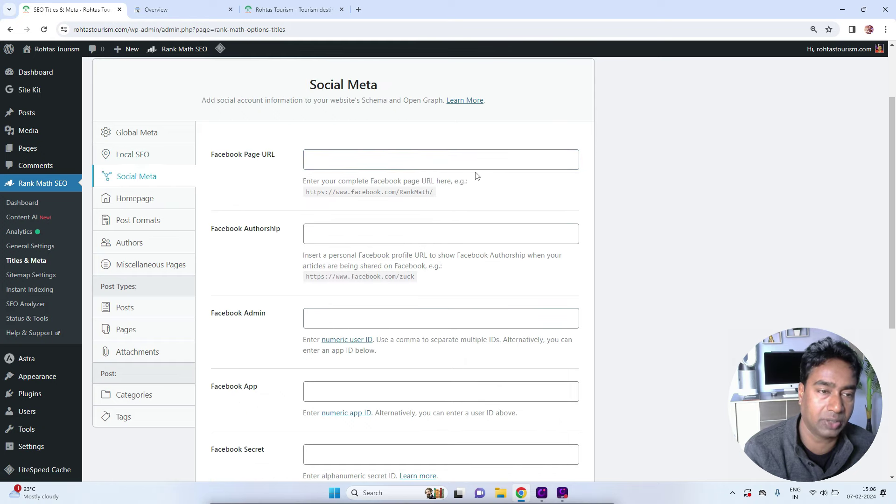
Enable custom robots meta for the homepage with Index selected, and save the Titles & Meta changes
click(135, 203)
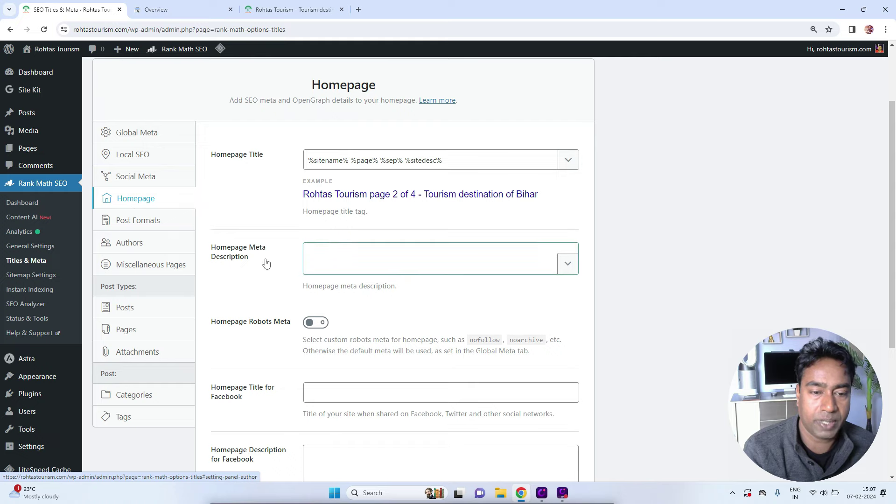
scroll(265, 269, down, 1)
scroll(264, 273, up, 1)
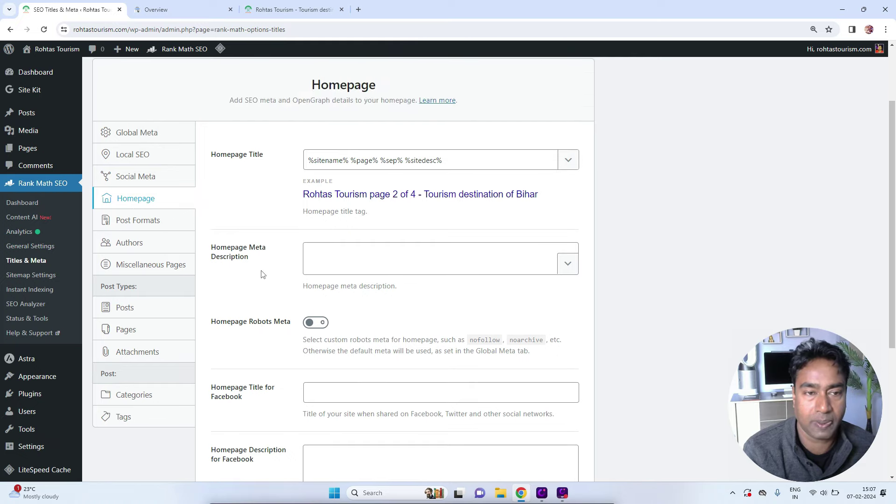
click(321, 324)
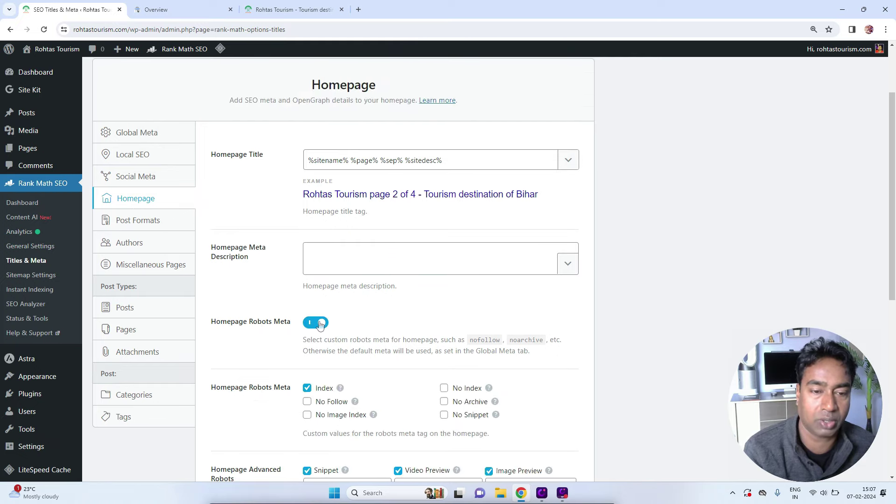
scroll(274, 304, down, 2)
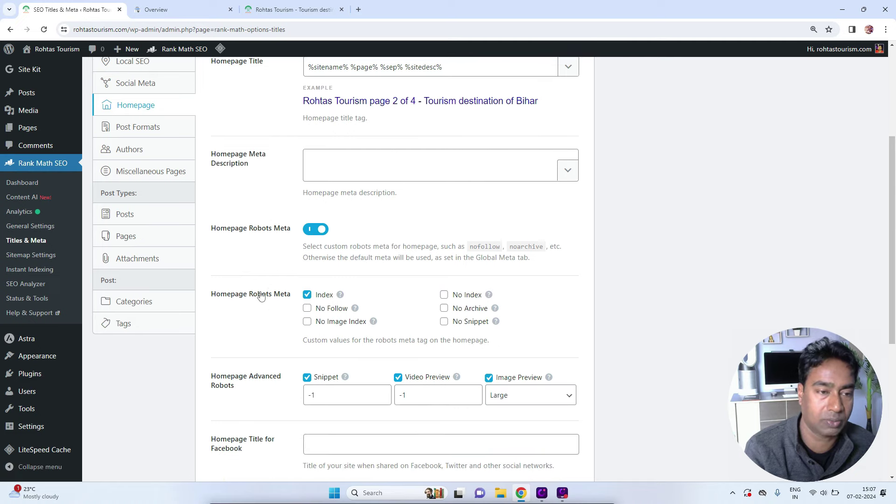
scroll(253, 290, down, 5)
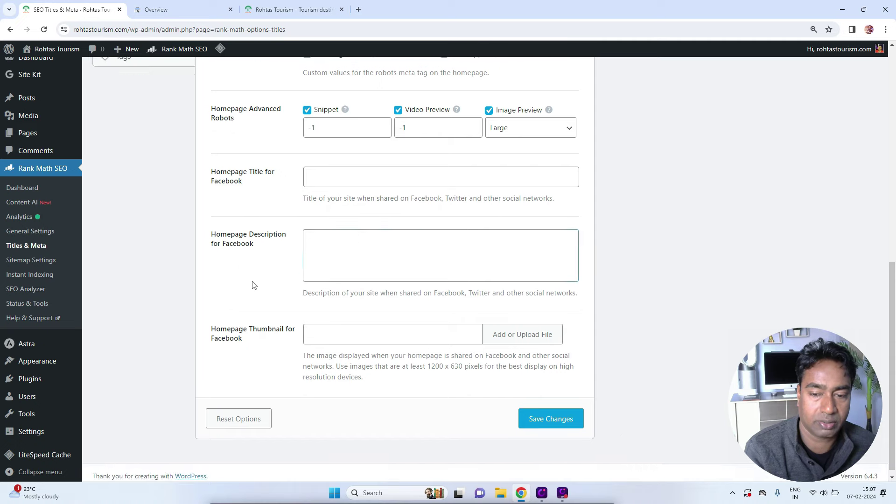
scroll(255, 285, up, 3)
scroll(256, 283, down, 2)
scroll(255, 284, up, 4)
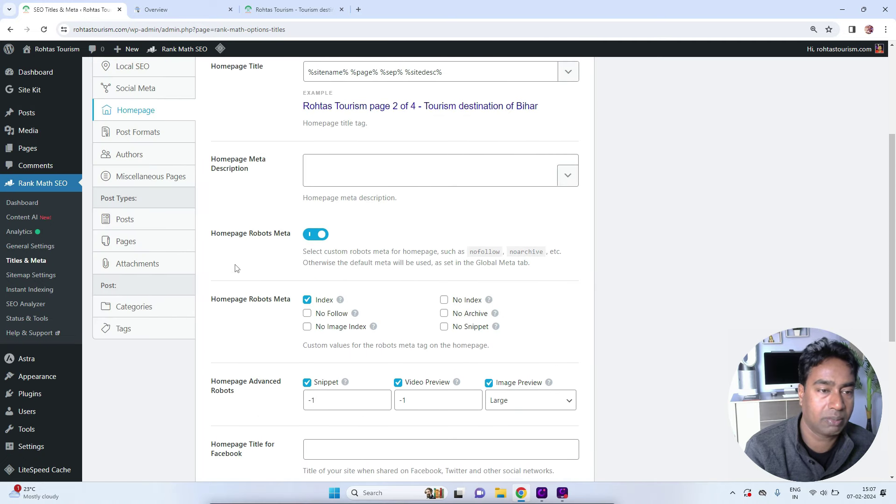
scroll(305, 299, down, 5)
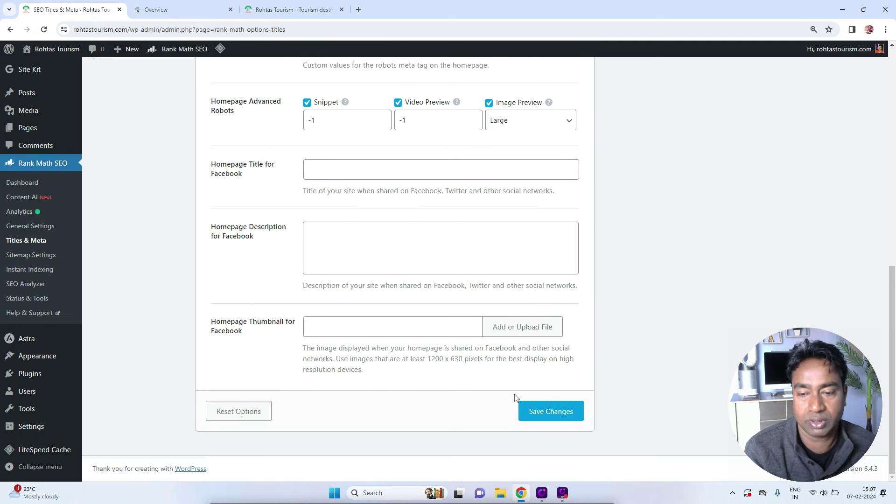
click(540, 415)
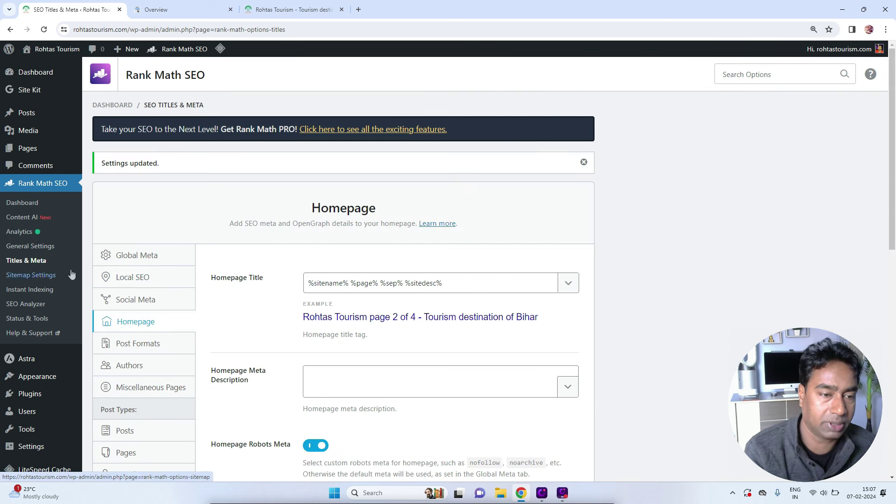
Check the Post Formats archive settings, and enable and save custom robots meta for Pages with Index selected
scroll(257, 287, down, 3)
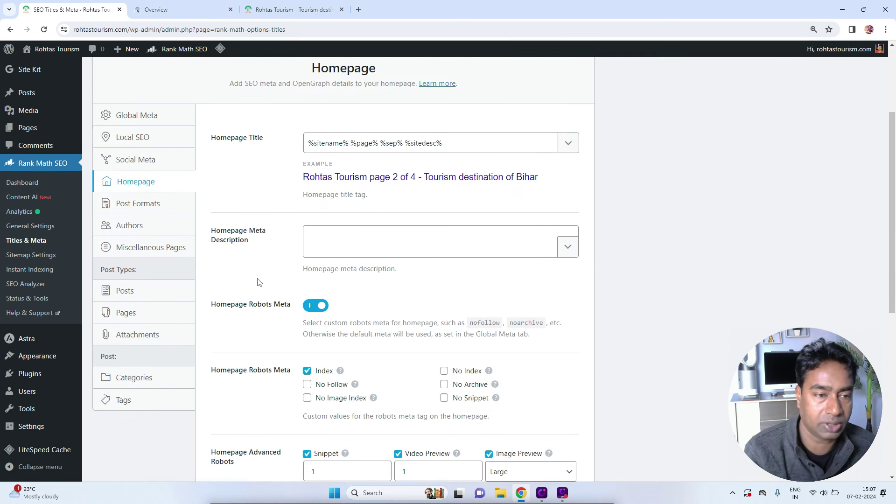
click(135, 206)
scroll(263, 320, down, 5)
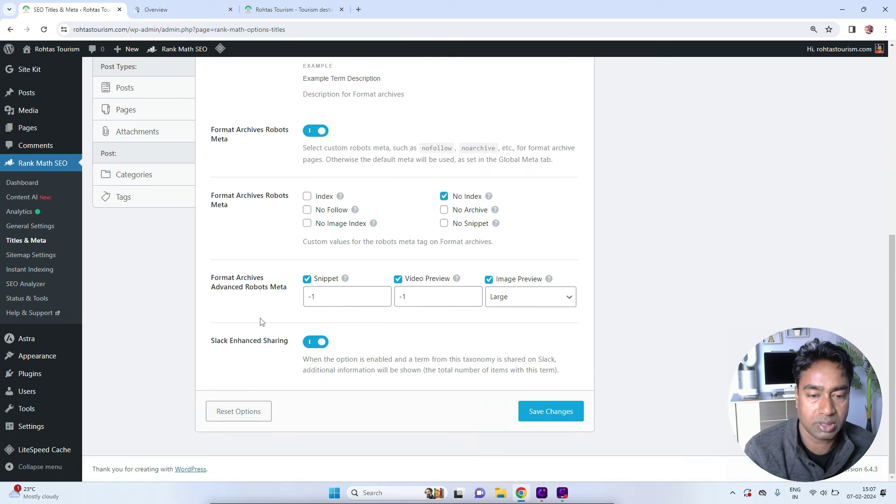
scroll(259, 310, up, 6)
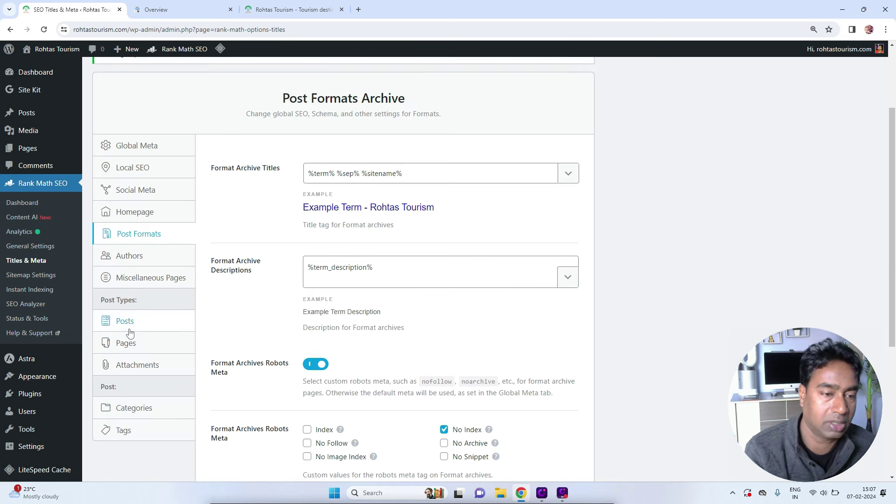
click(127, 343)
scroll(275, 243, down, 10)
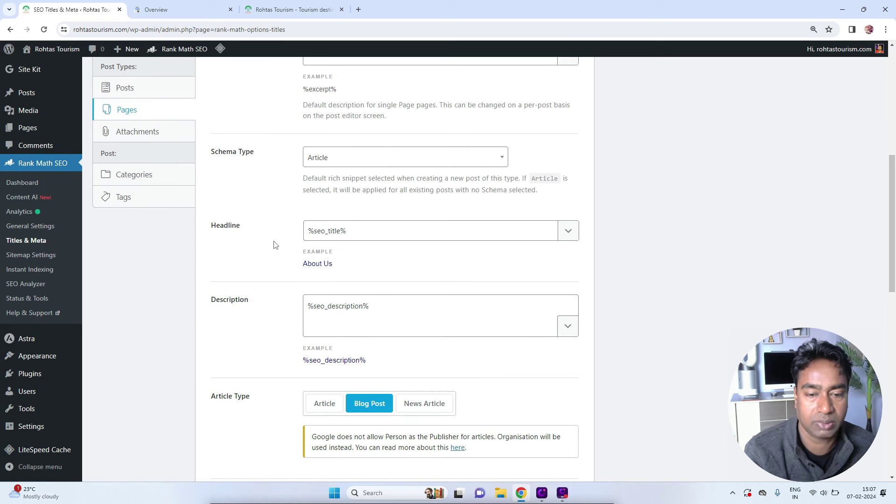
scroll(271, 250, down, 2)
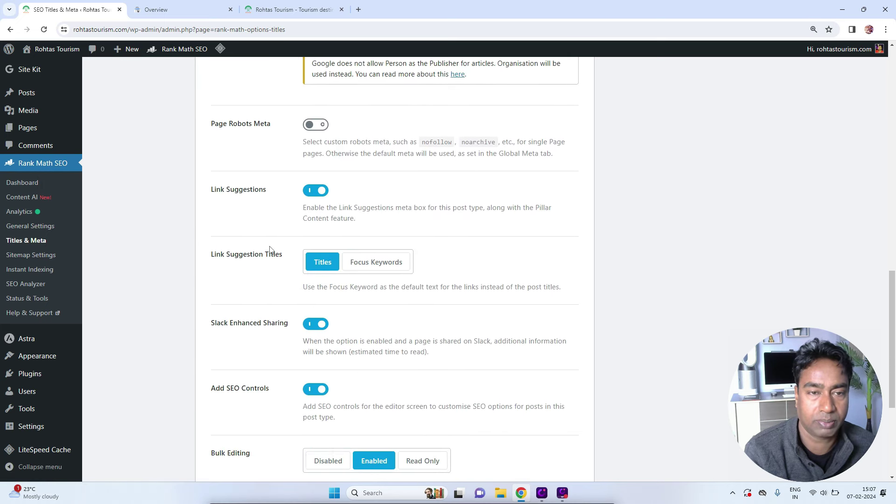
click(317, 125)
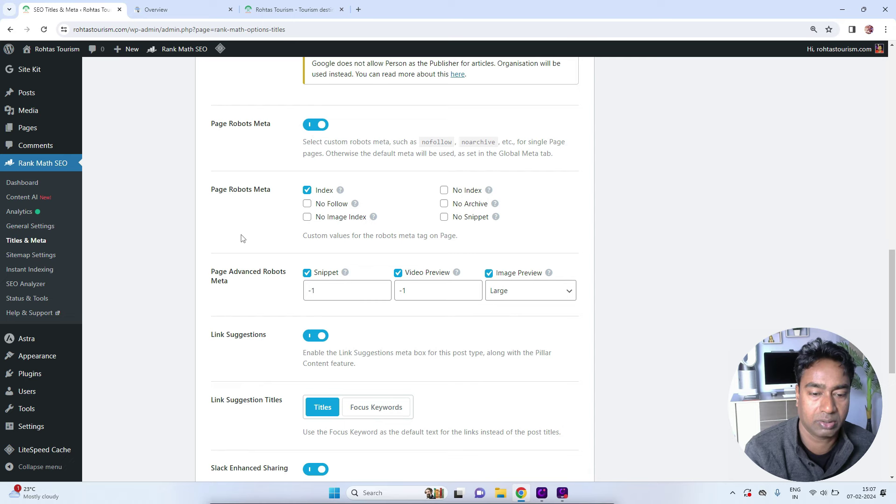
scroll(241, 245, down, 6)
scroll(241, 246, down, 2)
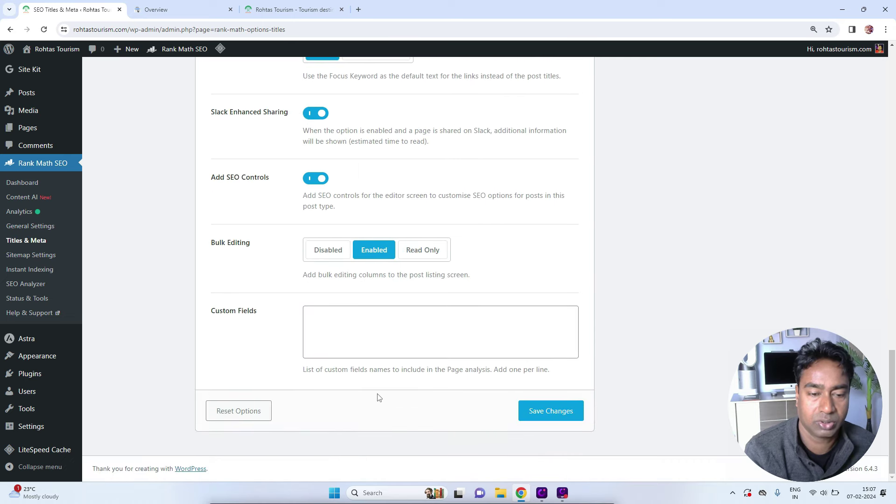
click(536, 416)
Enable custom robots meta for category archives with Index selected, and save the changes
scroll(182, 299, down, 3)
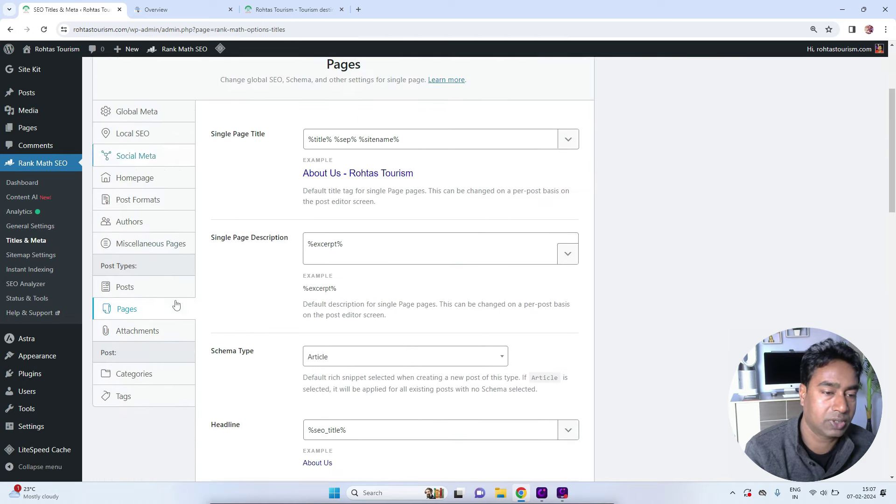
scroll(176, 304, down, 1)
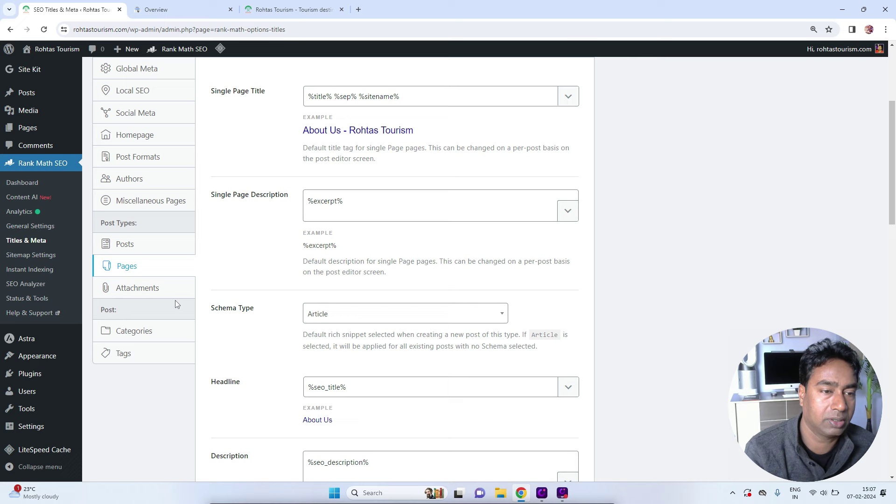
click(142, 336)
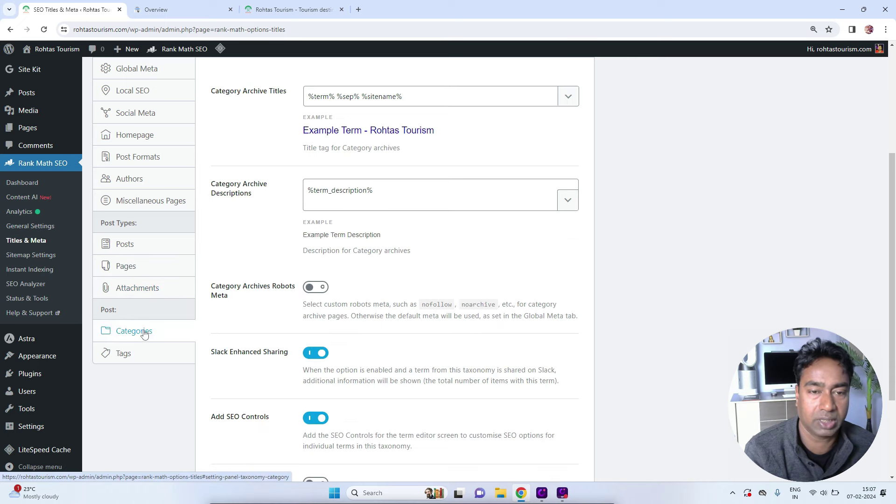
click(316, 286)
scroll(308, 290, down, 5)
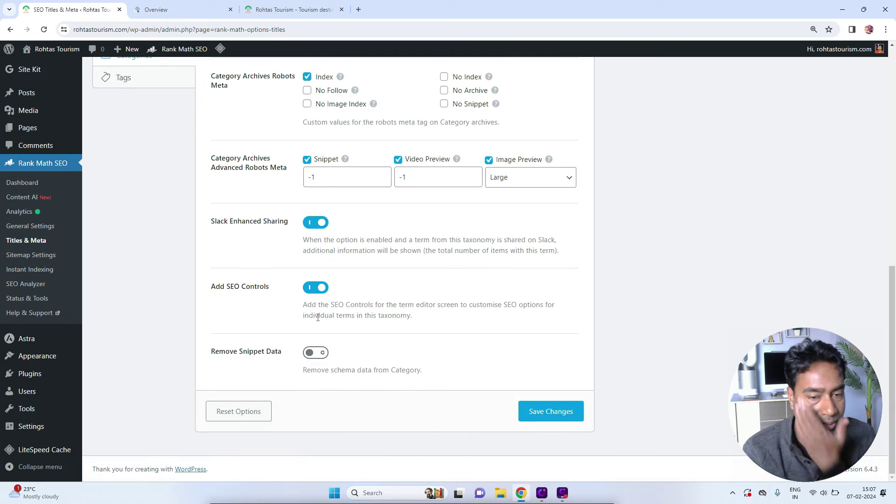
click(552, 414)
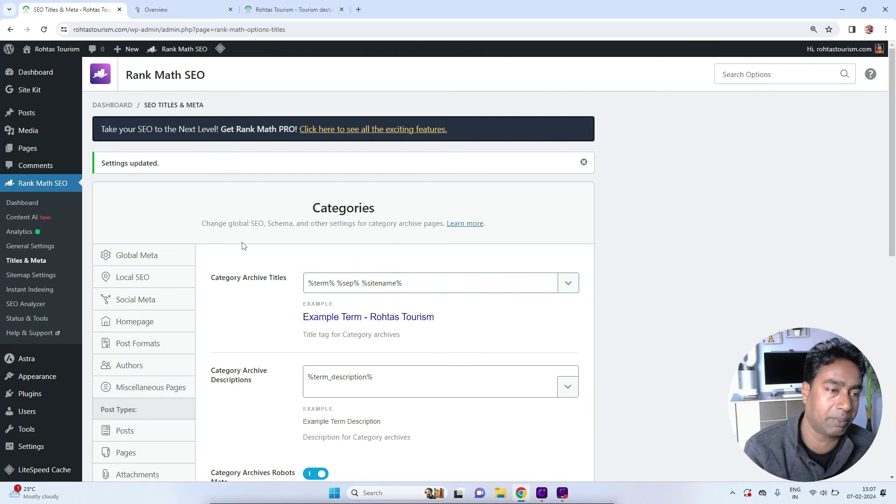
Open the list of post categories, and check the live rohtastourism.com homepage and its navigation menu before returning to the list
mouse_move(28, 112)
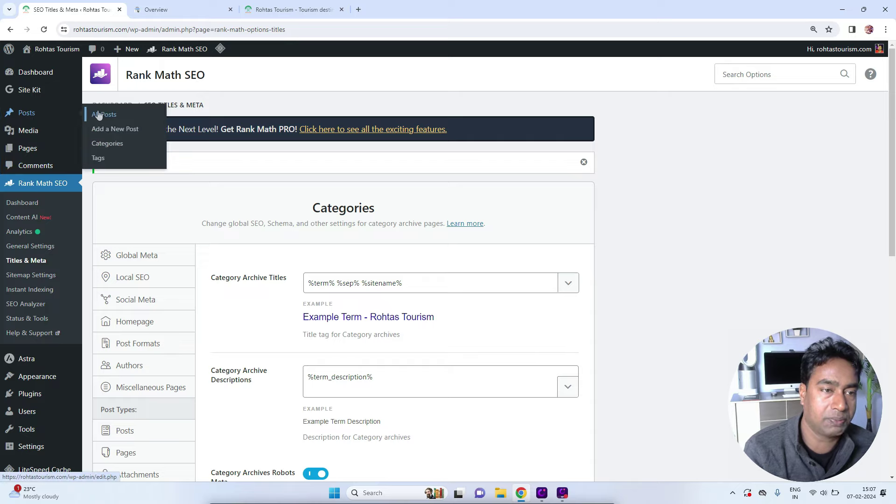
click(106, 143)
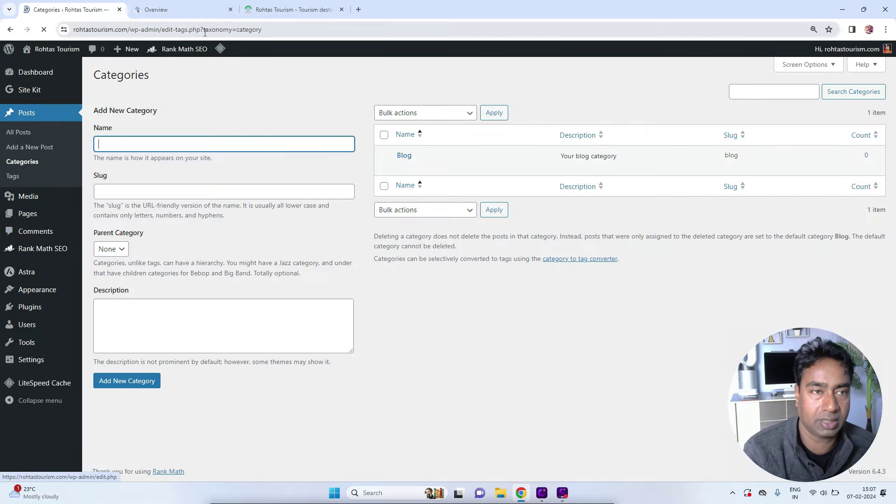
click(296, 7)
click(287, 27)
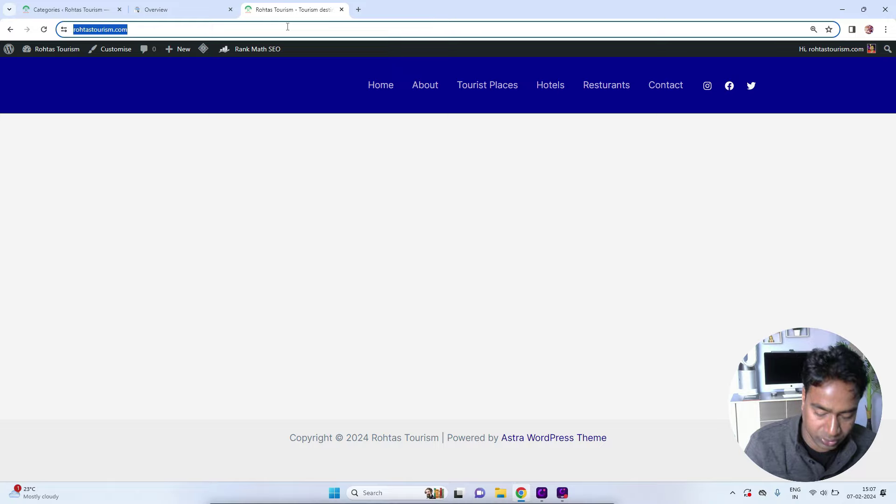
key(Return)
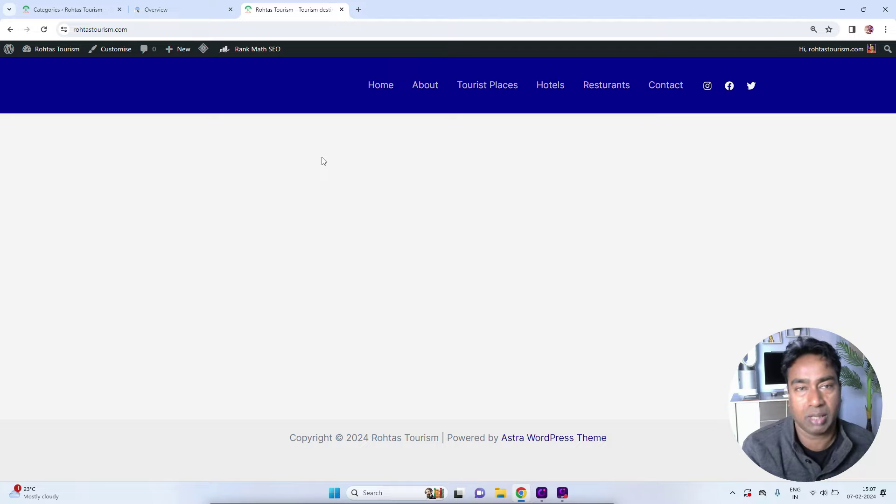
click(150, 9)
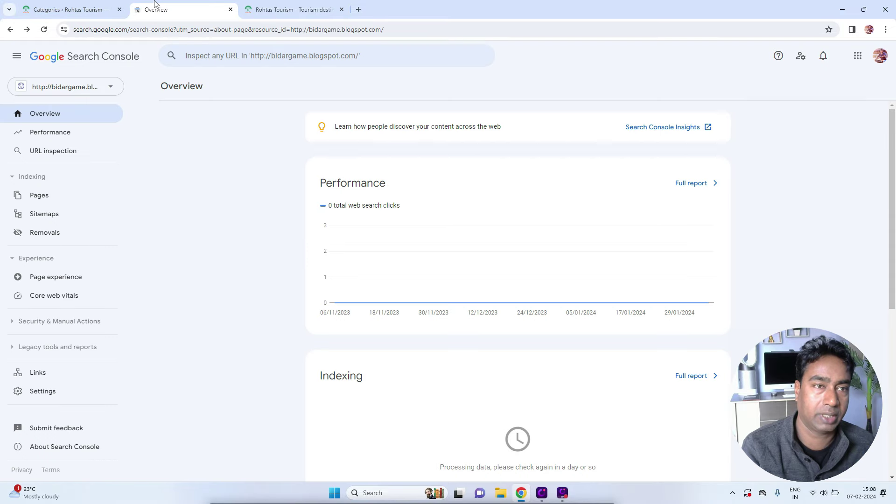
click(79, 10)
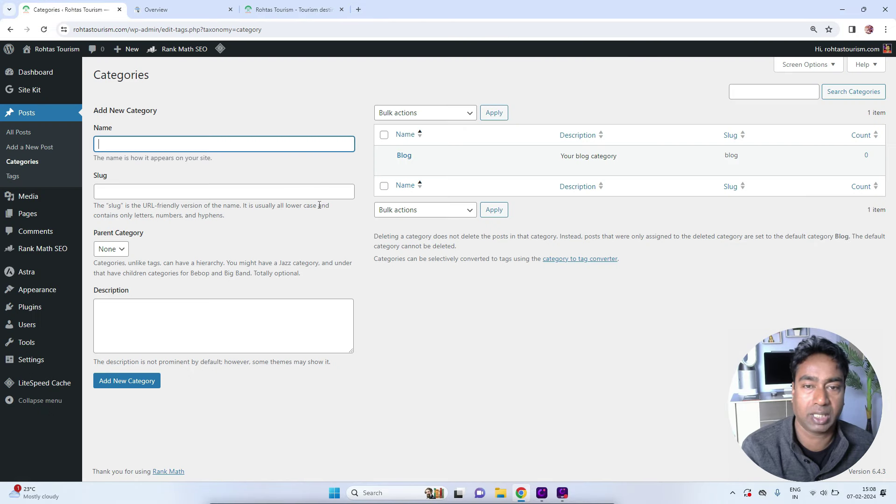
Change the Blog category to name Waterfalls, slug waterfalls and description "it contains waterfall tourist destination", and save it
click(402, 167)
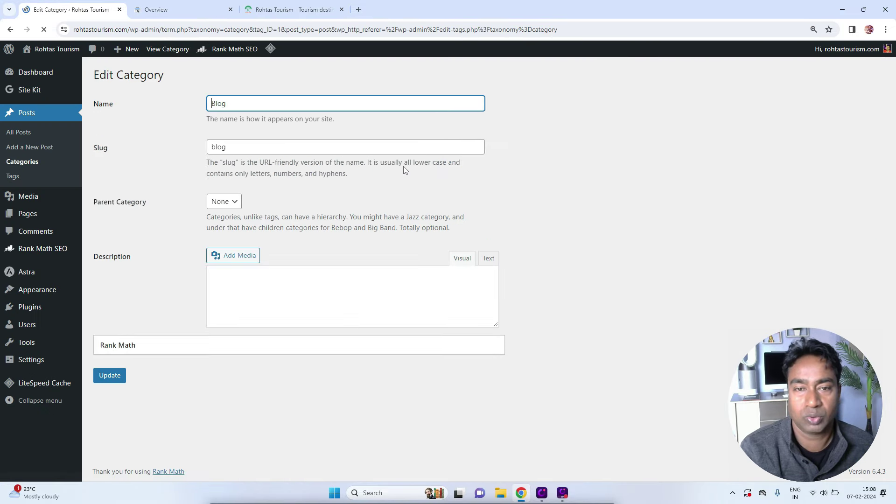
drag(227, 103, 194, 112)
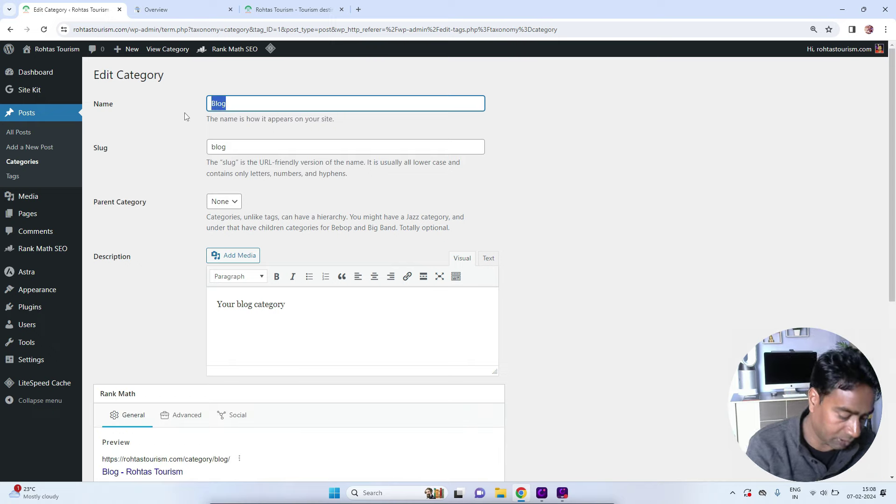
text(Waterfalls)
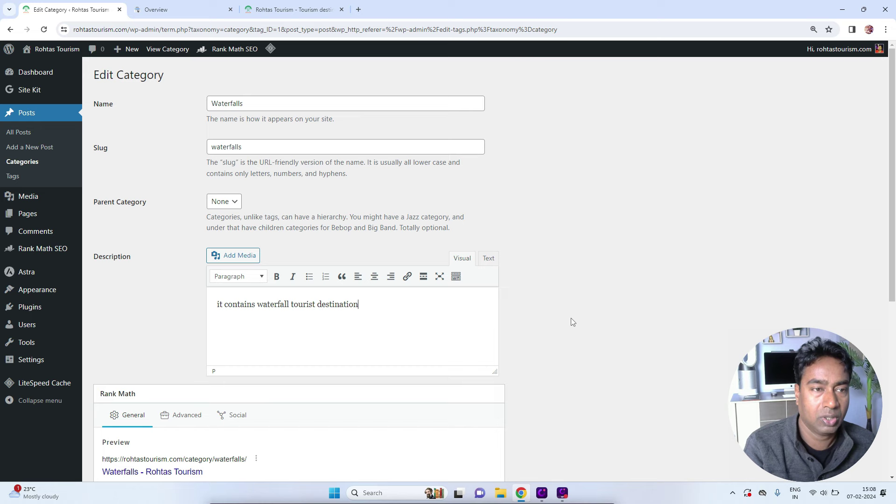
scroll(572, 321, down, 5)
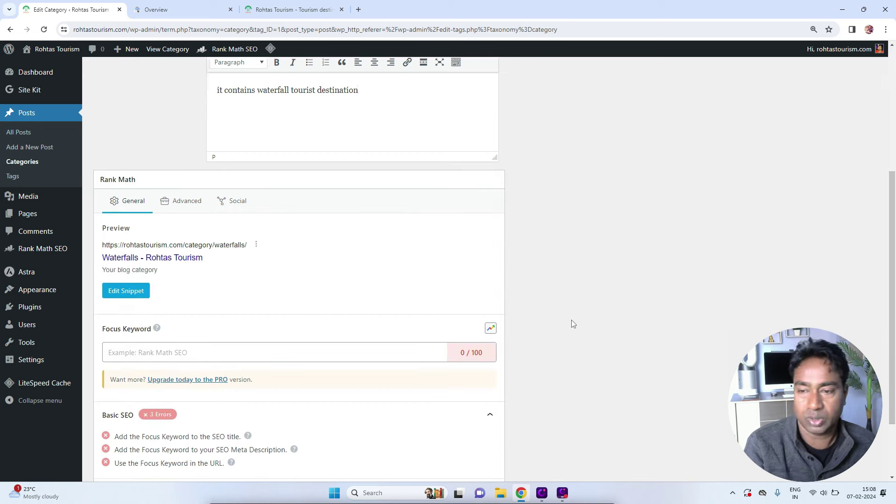
scroll(571, 320, up, 5)
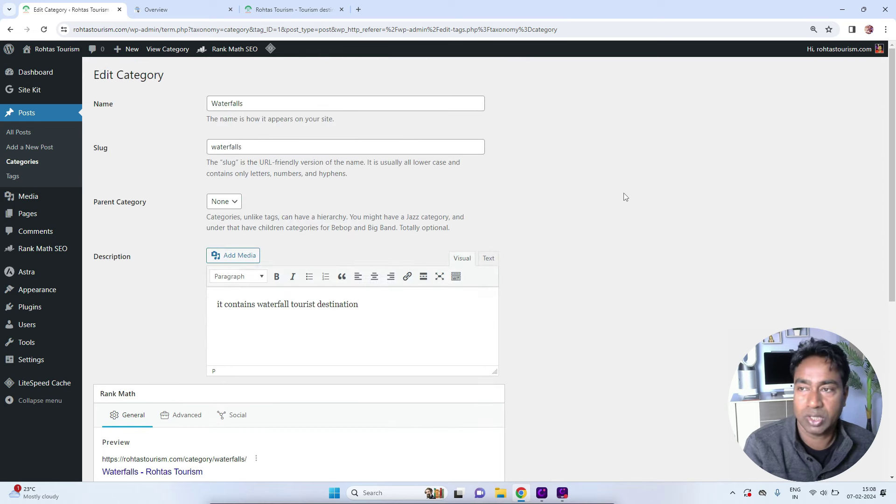
scroll(639, 201, down, 5)
click(120, 442)
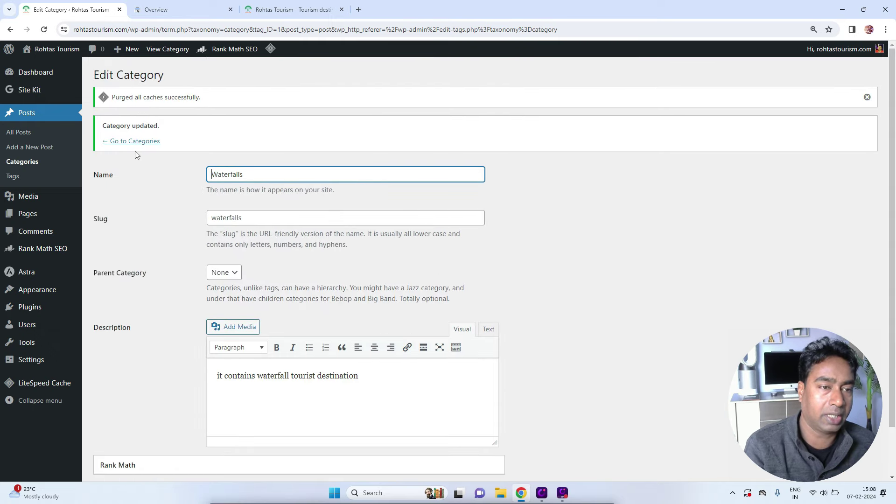
Return to the category list and add a category named Temples with slug Temples and description "It includes Temples tourist places"
click(135, 141)
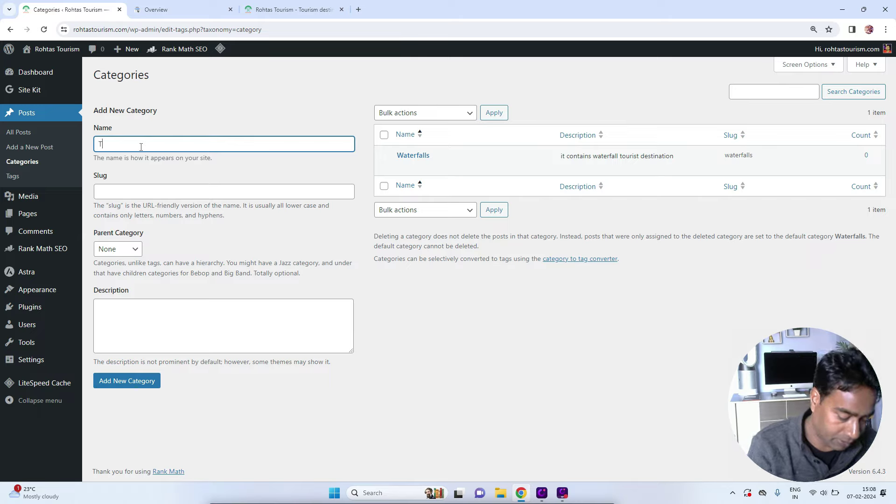
text(Temple)
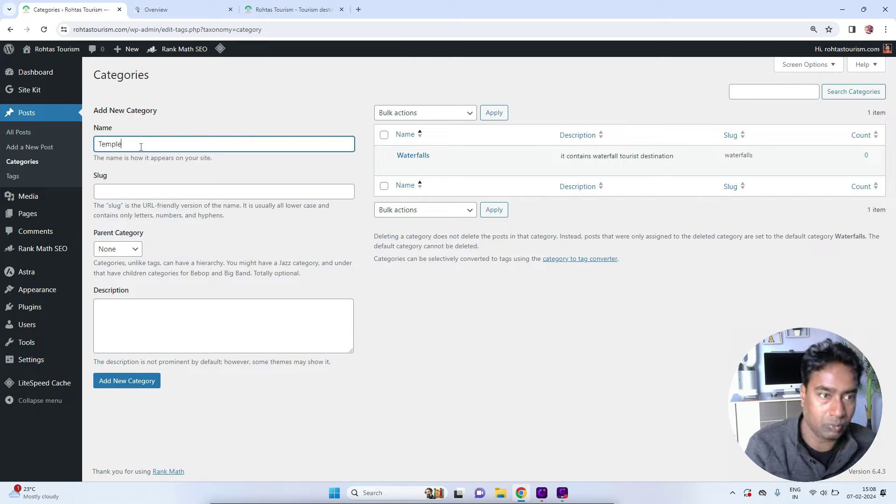
text(s)
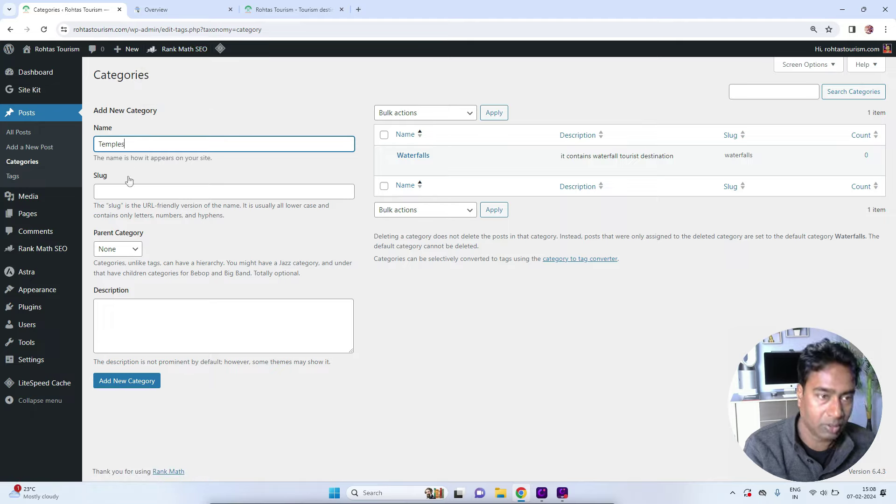
click(124, 188)
text(Temples)
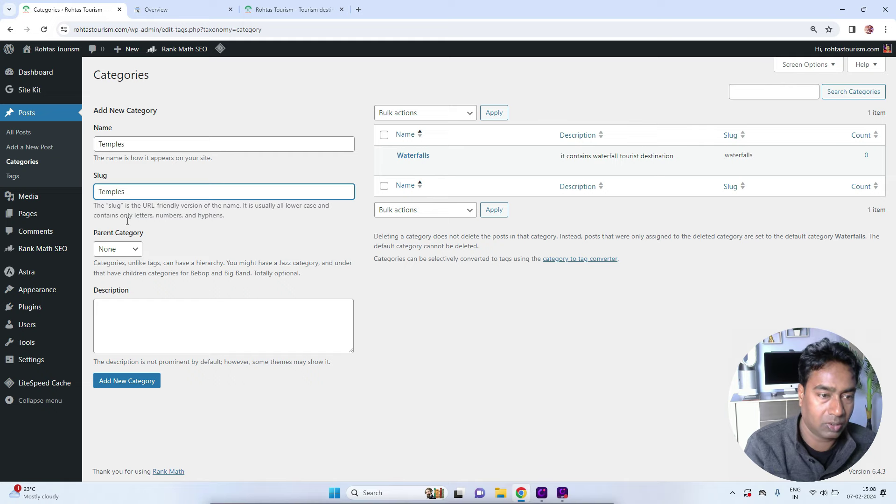
click(124, 310)
text(It includes Temples tourist places)
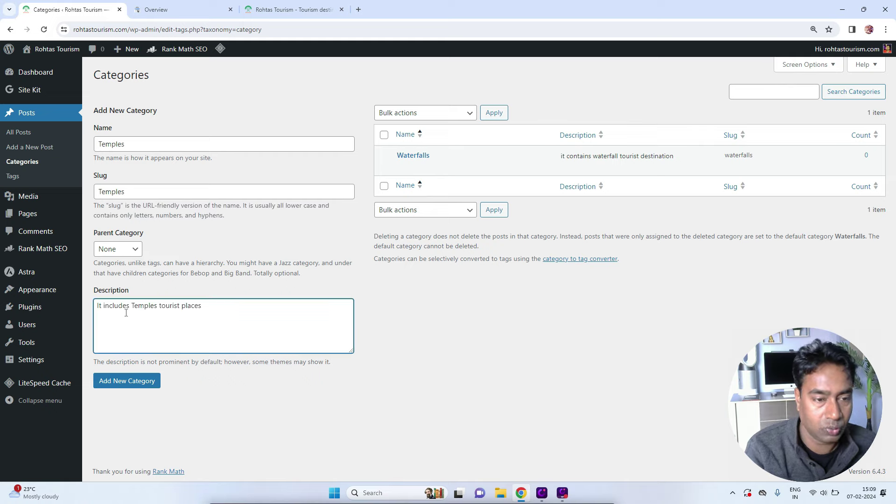
click(139, 385)
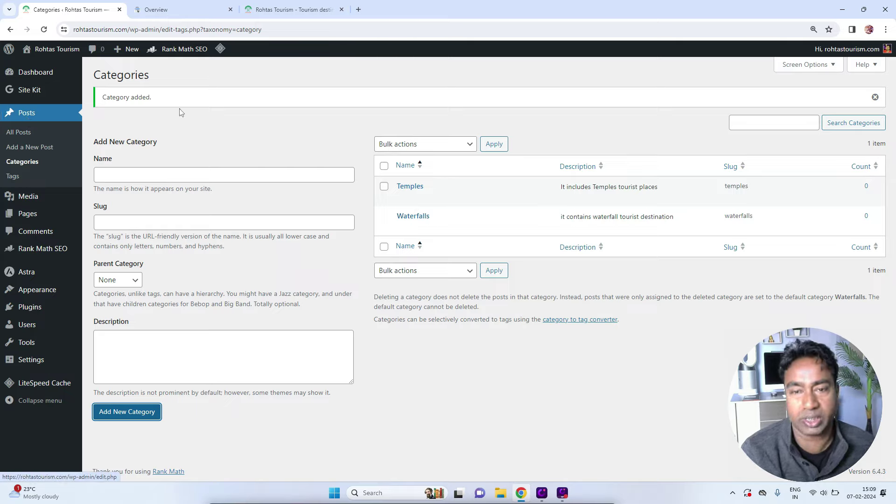
Add a category named Picnic spot with the description "it includes picnic spot destination in rohtas"
click(135, 171)
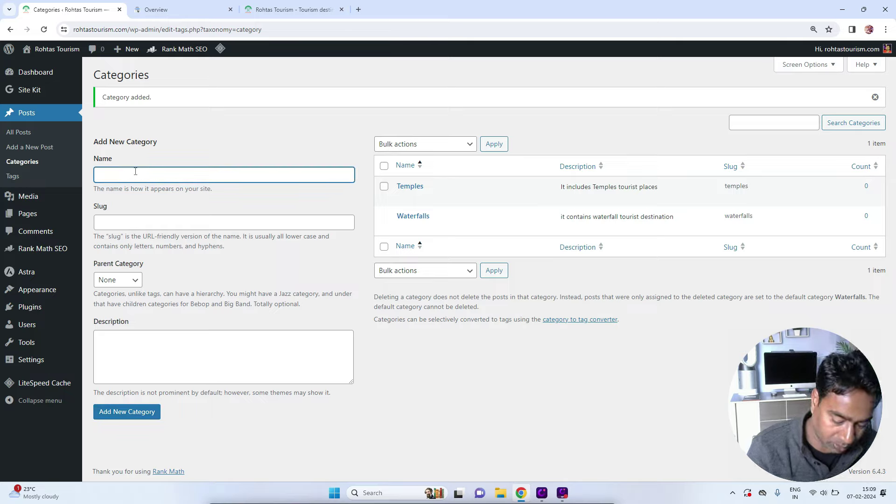
text(Picnic)
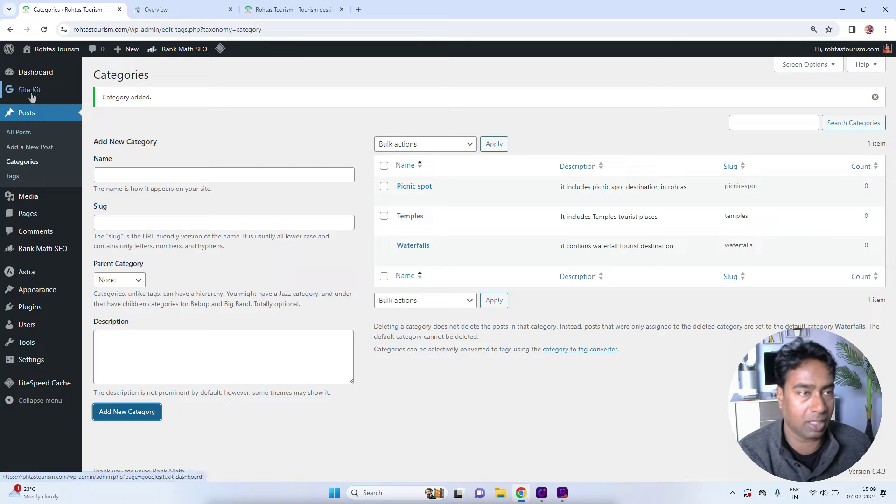
Create a new post titled "Manjhar Kund Waterfall - Best waterfall of Bihar" and fill its body with the Manjhar Kund article text
click(28, 133)
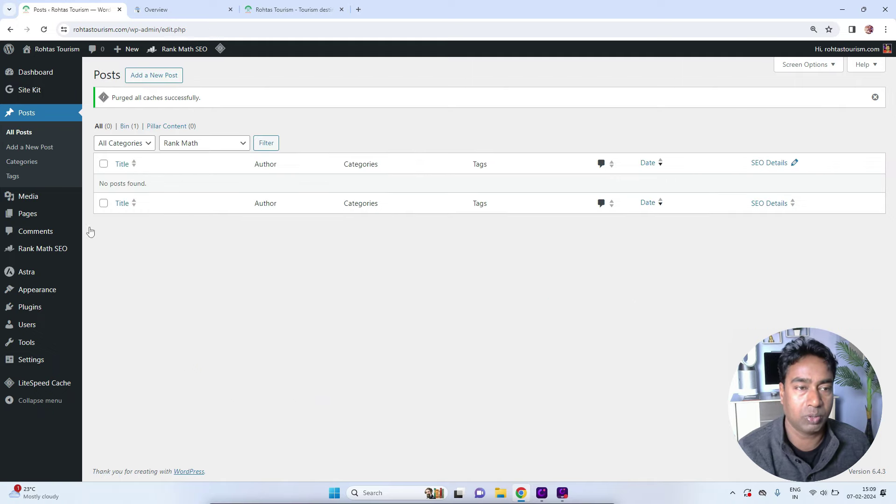
click(154, 76)
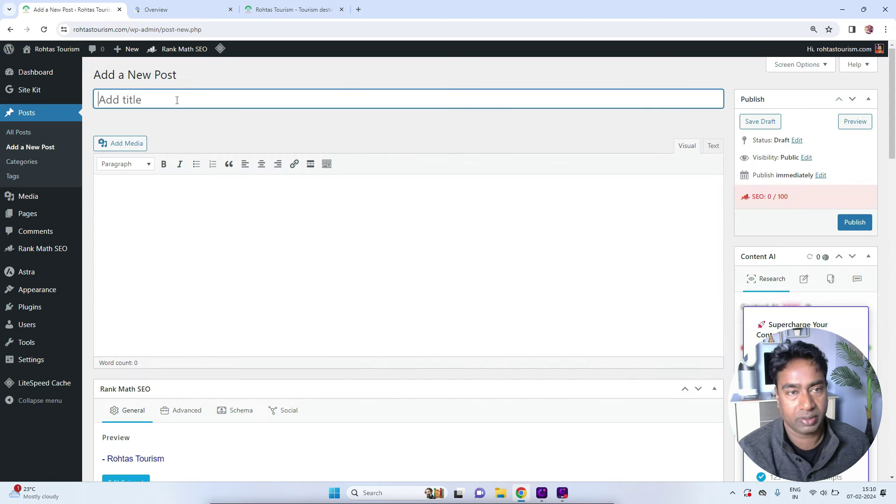
click(145, 218)
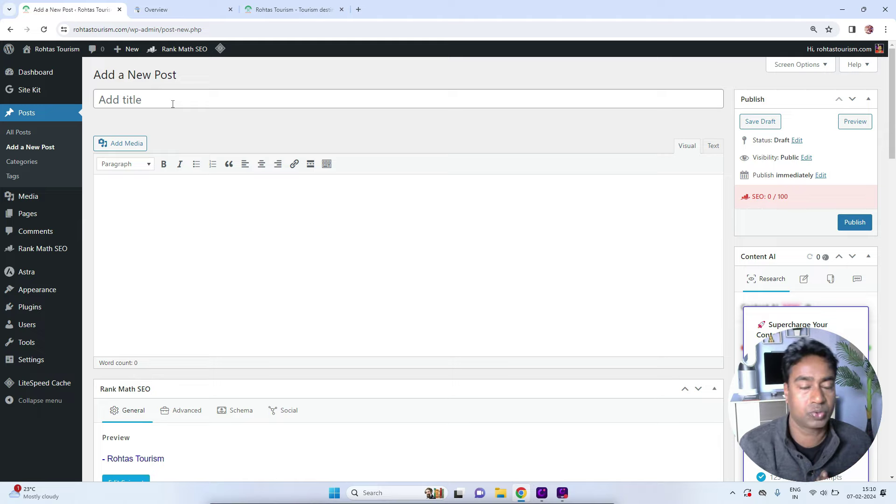
click(200, 98)
text(Manjhar Kund Waterfall - Best waterfall o)
text(f )
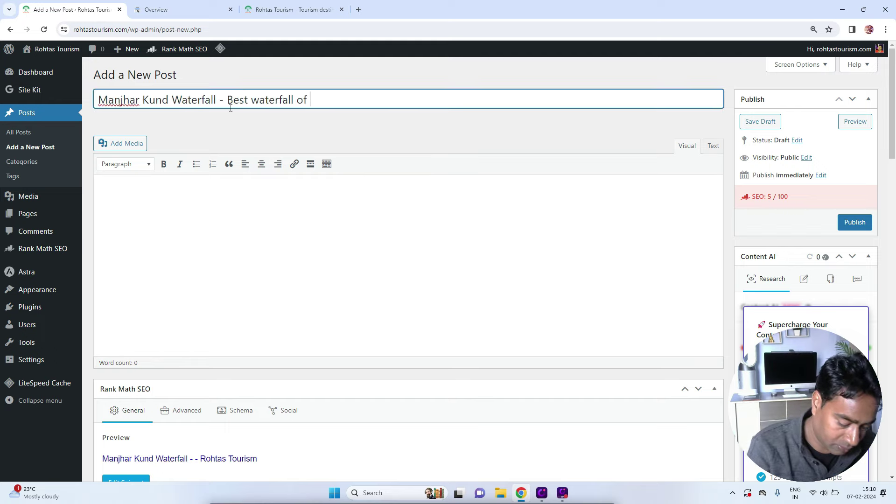
text(Bihar)
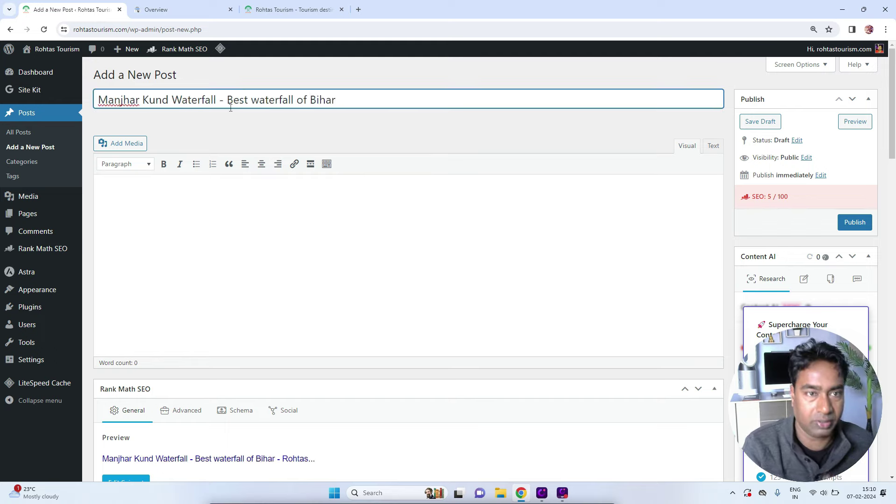
click(361, 125)
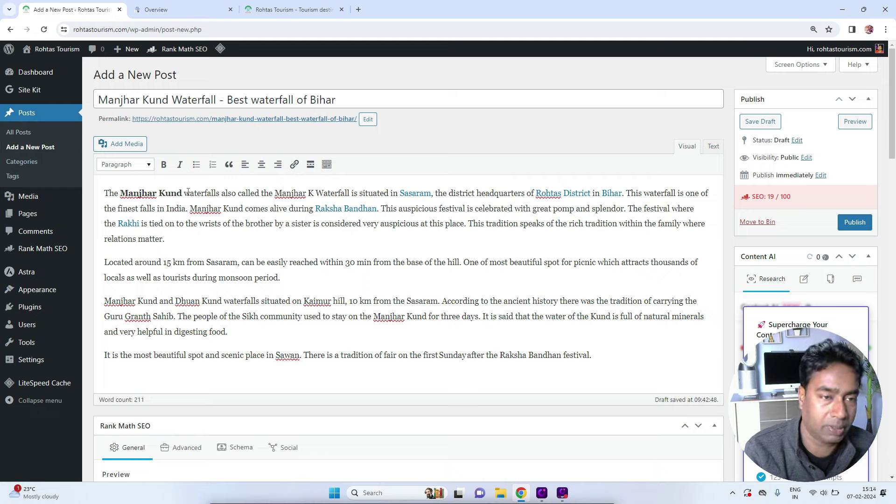
Upload manjhar.jpg and insert it into the post after the paragraph ending "during monsoon period."
drag(186, 193, 221, 196)
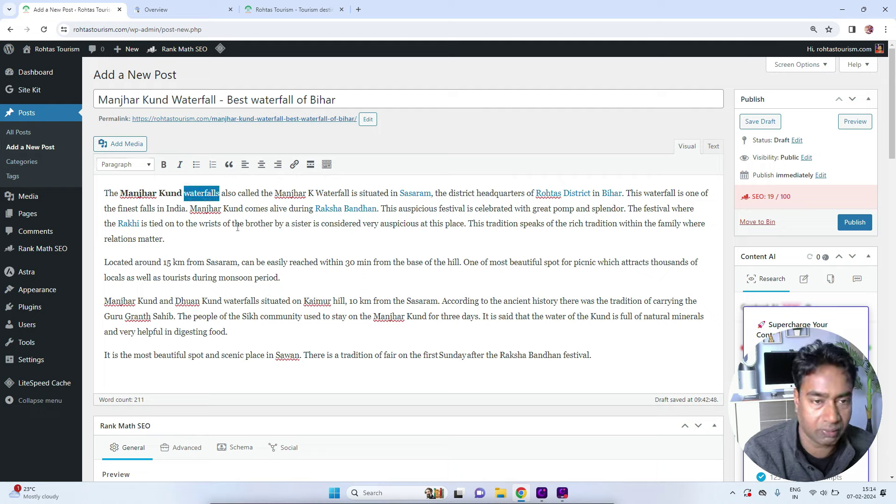
click(355, 281)
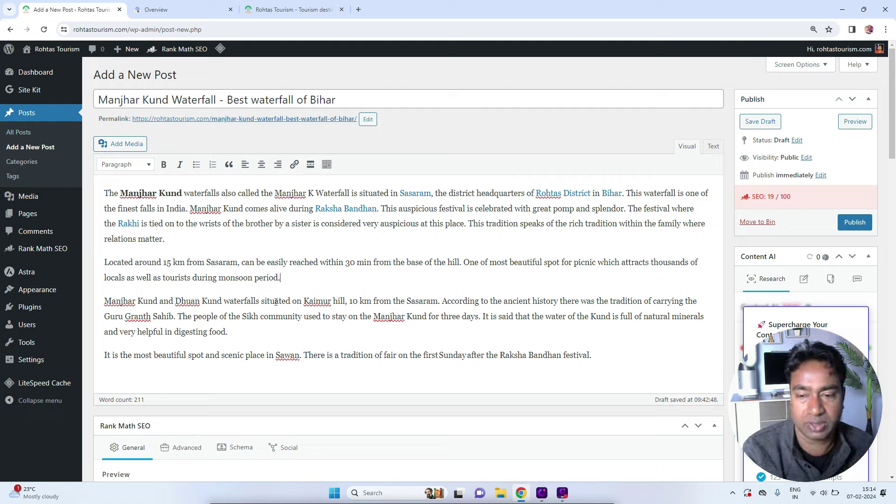
click(140, 146)
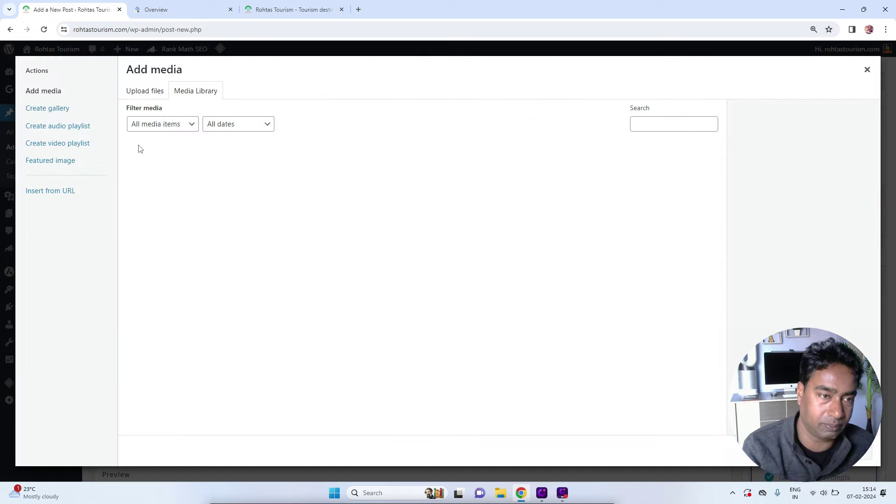
click(149, 92)
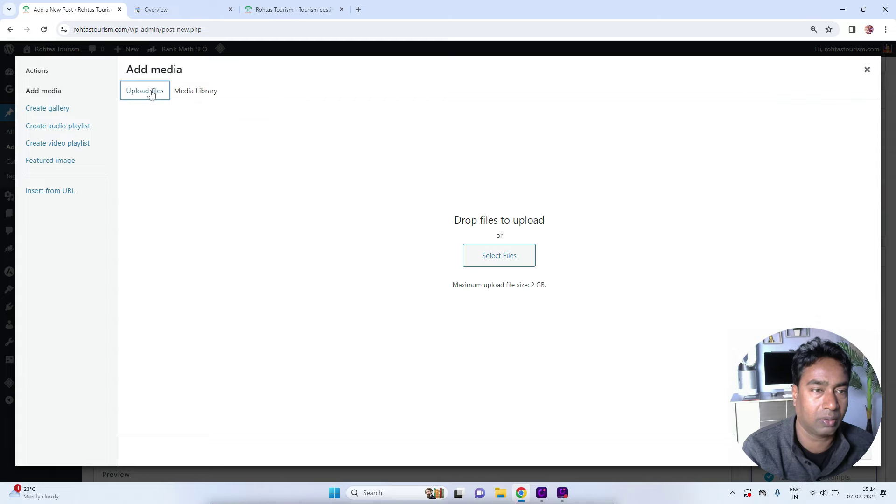
click(499, 255)
double_click(358, 163)
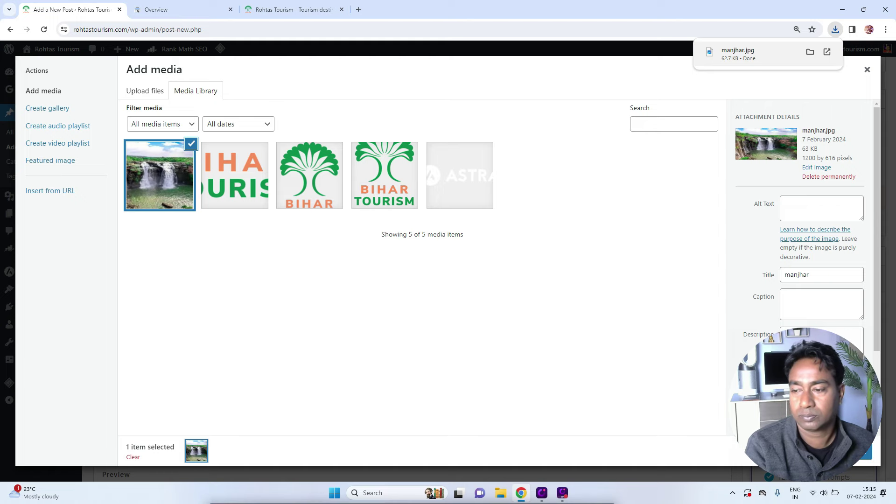
click(840, 452)
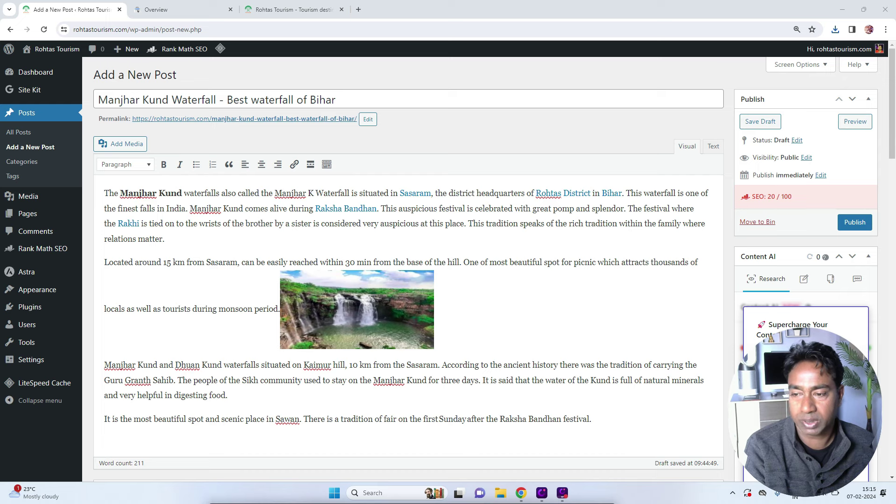
Enlarge the inserted waterfall image to about 2.5 times its size, center-align it and review the post layout
click(391, 303)
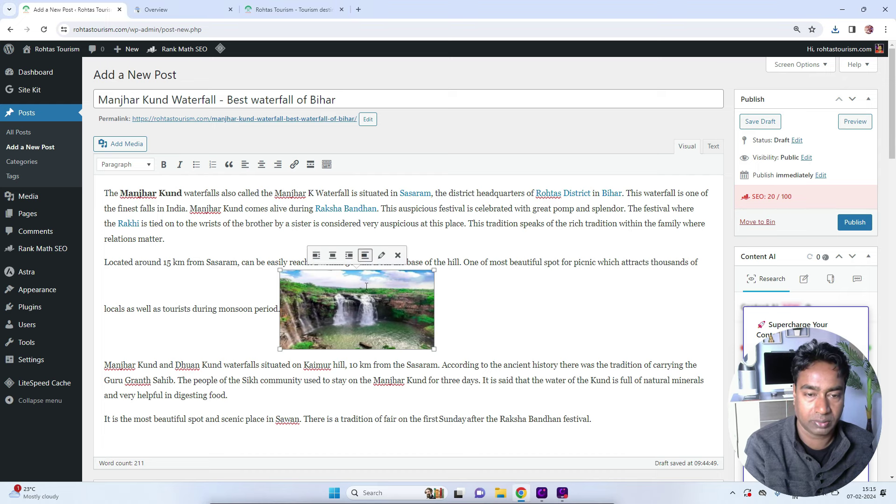
click(316, 255)
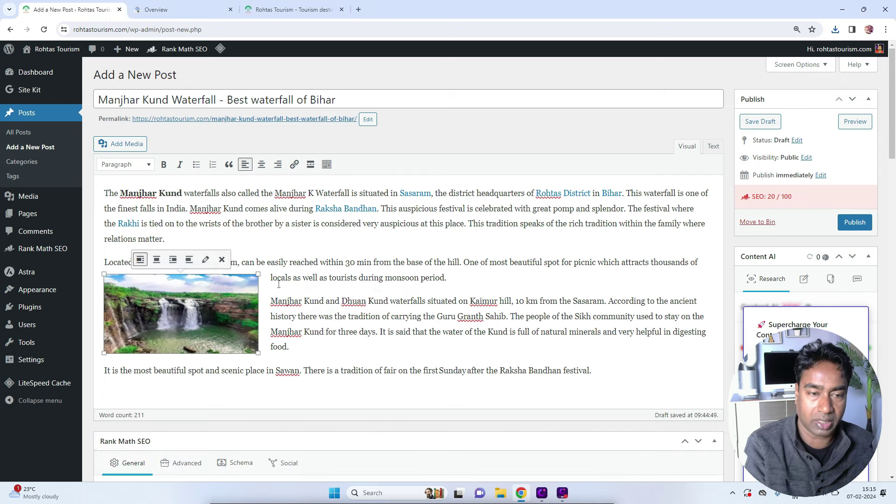
click(157, 259)
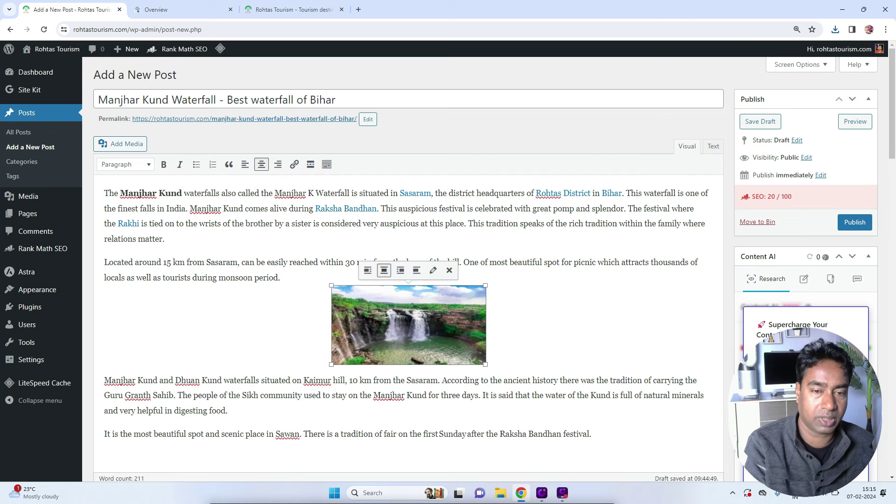
click(401, 270)
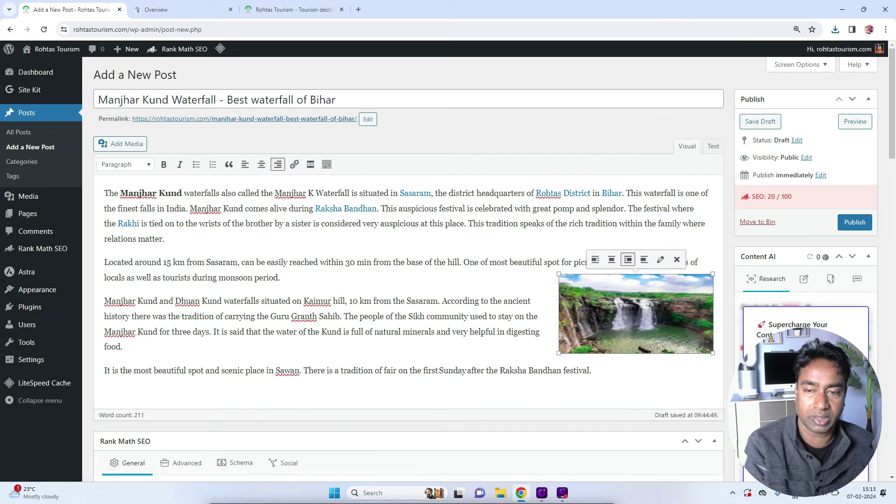
drag(559, 353, 331, 402)
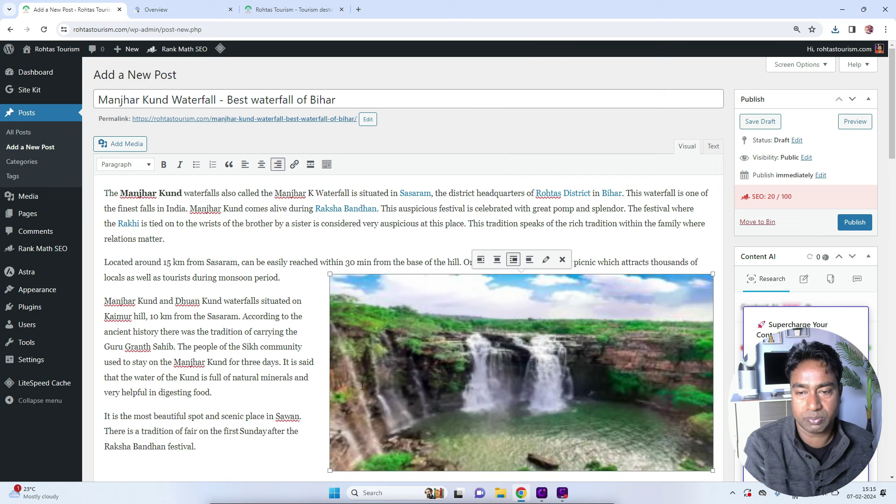
click(498, 260)
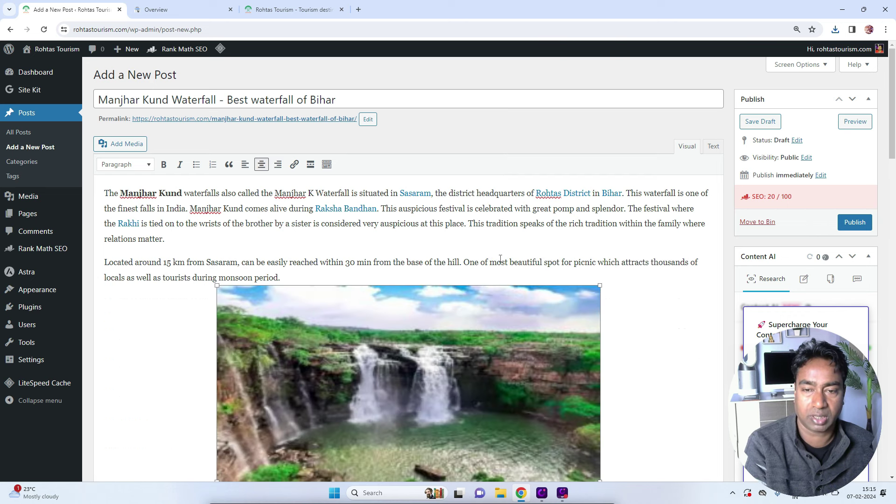
scroll(486, 319, down, 5)
scroll(485, 319, up, 3)
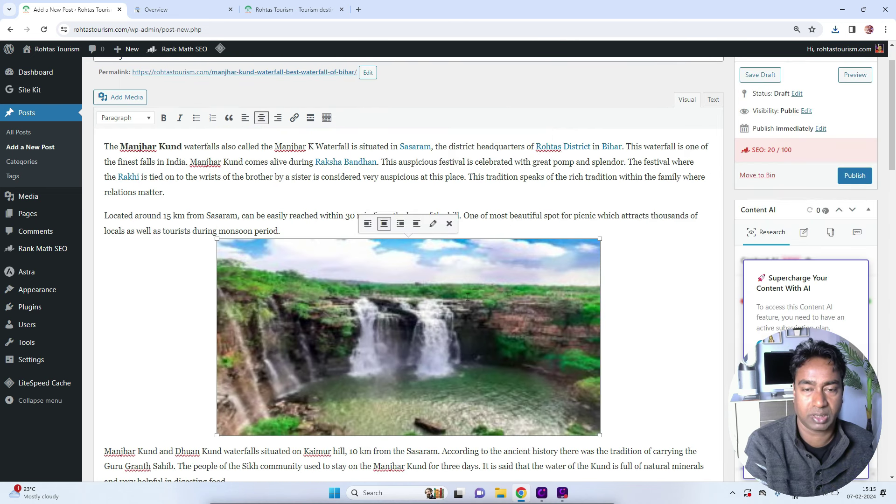
click(648, 310)
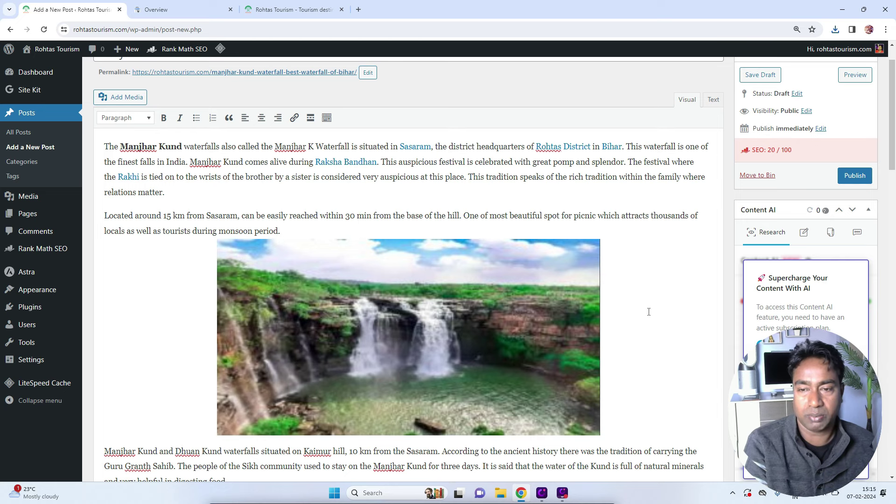
scroll(649, 315, down, 6)
scroll(648, 314, up, 5)
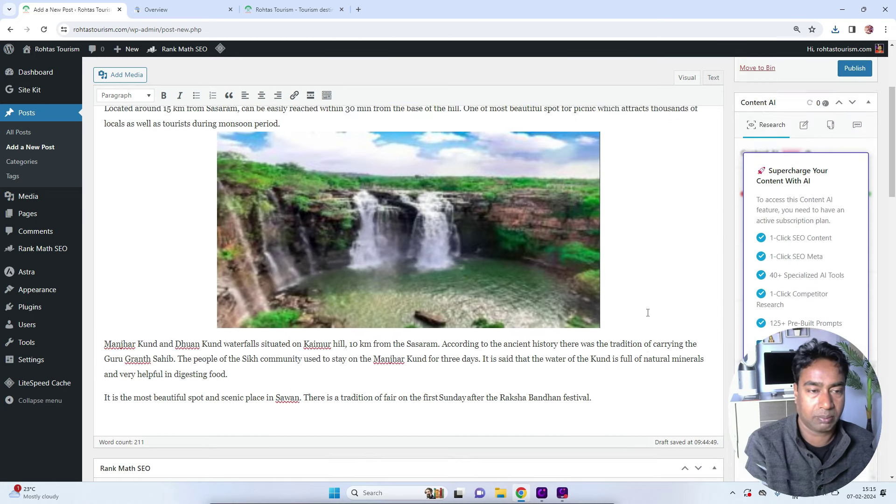
Assign the post to the Waterfalls category and add the tags "manjhar kund water fall" and "best waterfall"
scroll(771, 220, down, 3)
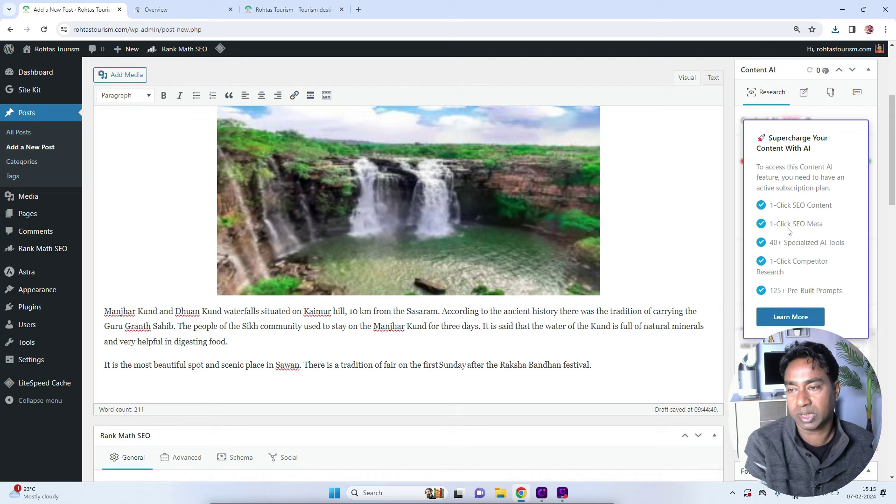
scroll(747, 206, down, 4)
scroll(733, 215, down, 7)
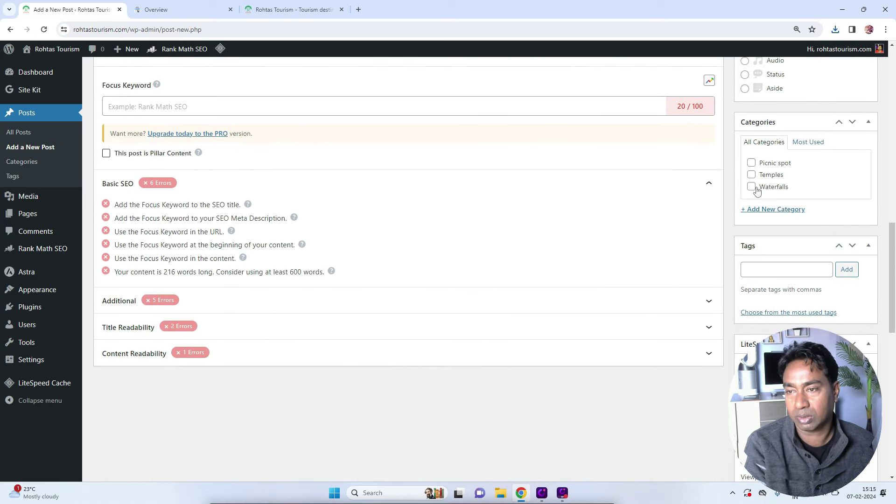
click(751, 187)
click(780, 269)
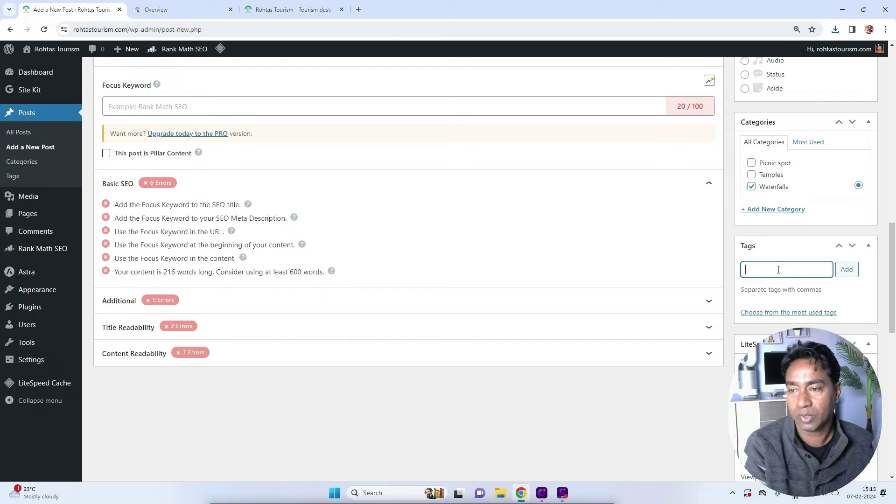
text(manjhar kund water fall, best waterfall)
click(847, 271)
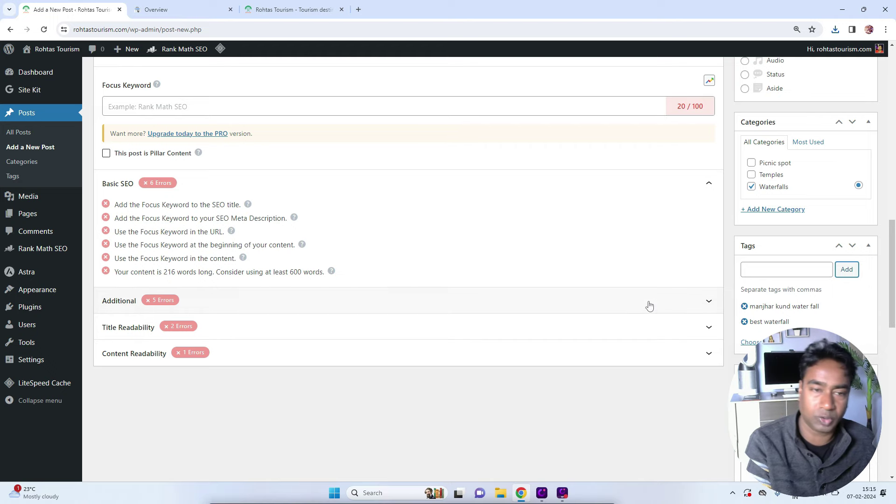
Publish the Manjhar Kund Waterfall post
scroll(649, 304, up, 7)
scroll(643, 308, up, 8)
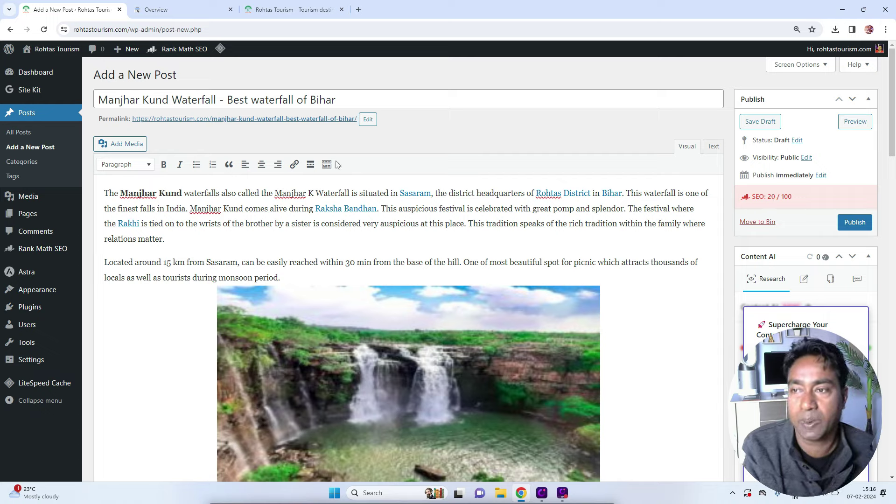
click(854, 223)
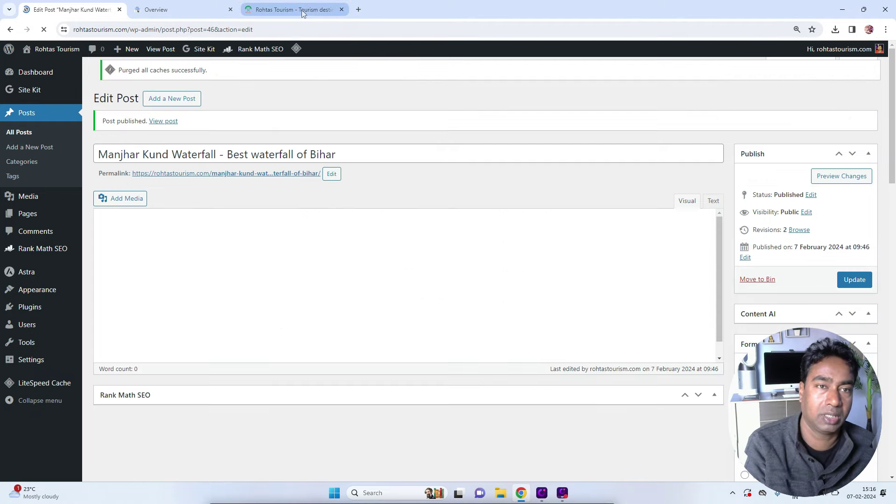
Reload the rohtastourism.com home page, open the published Manjhar Kund Waterfall post and review its text, image and layout
click(302, 11)
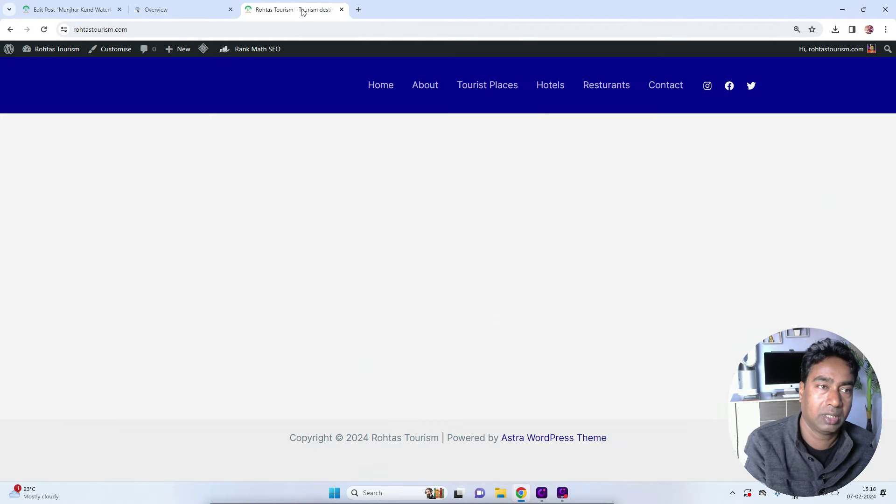
click(302, 31)
key(Return)
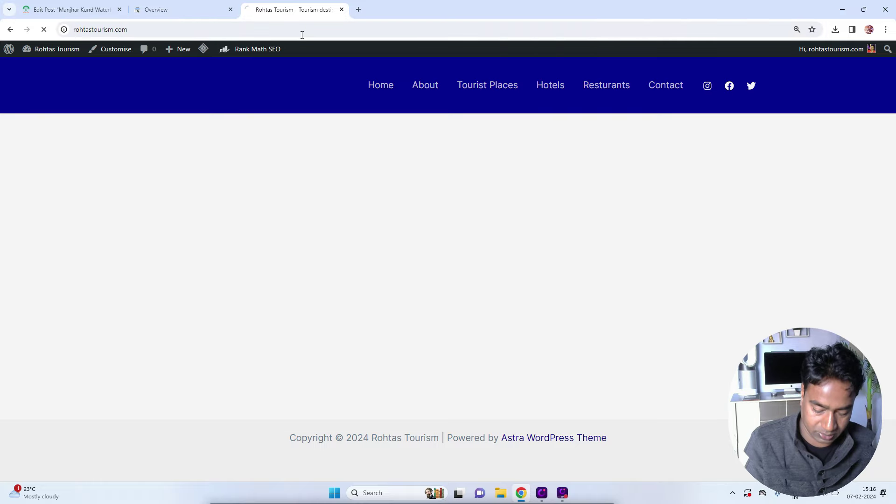
click(186, 199)
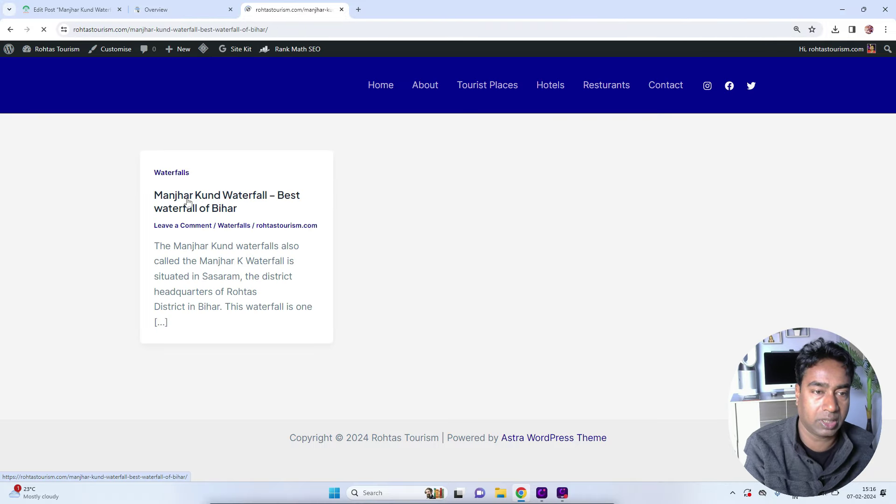
scroll(418, 252, down, 3)
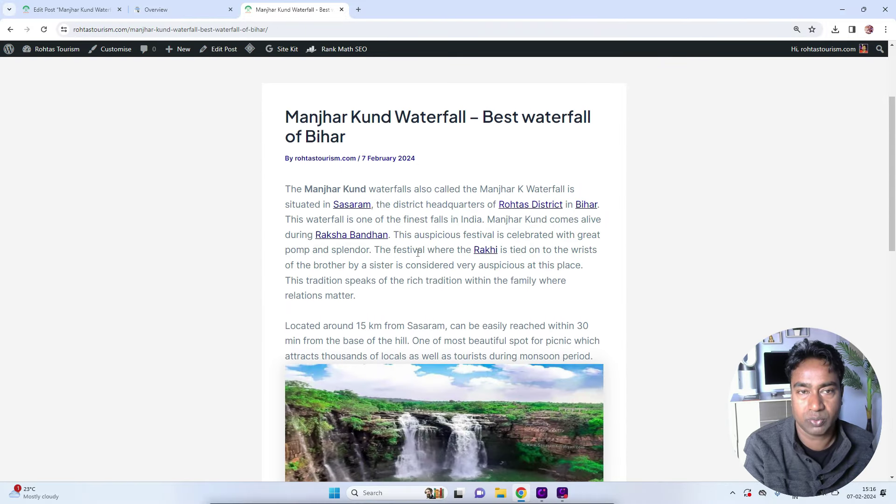
scroll(418, 254, down, 2)
scroll(418, 254, down, 5)
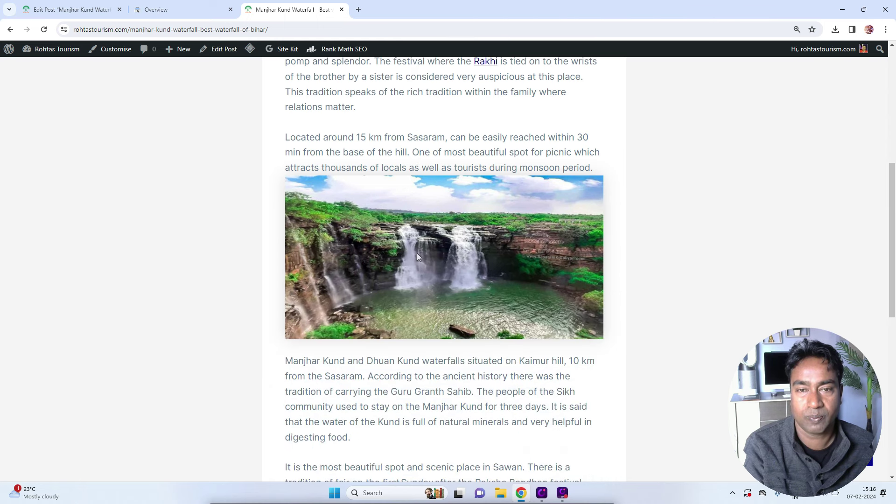
scroll(417, 254, down, 3)
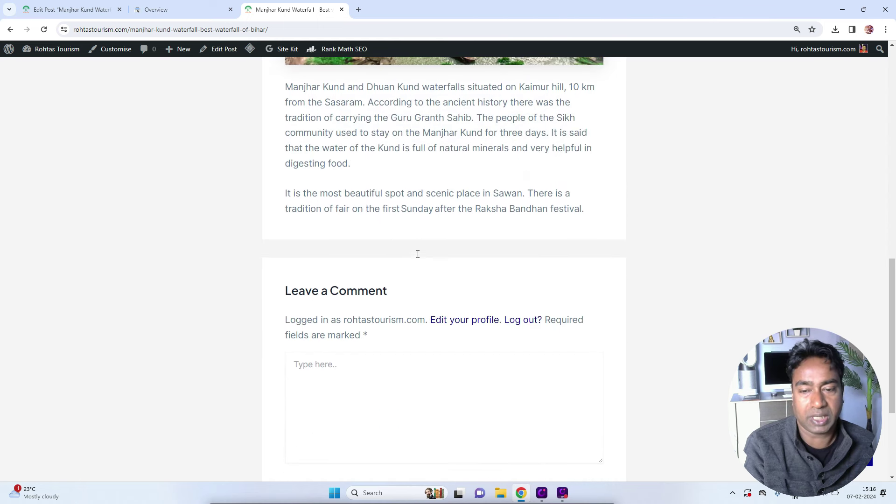
scroll(418, 255, up, 12)
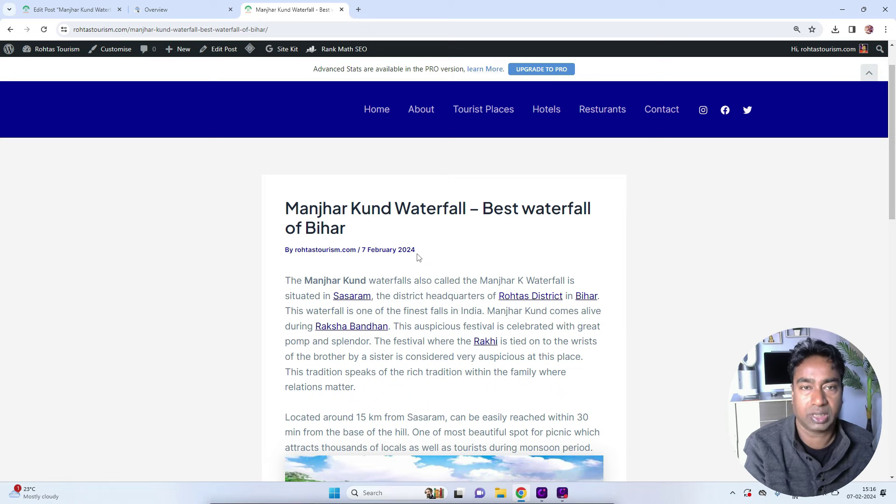
click(342, 9)
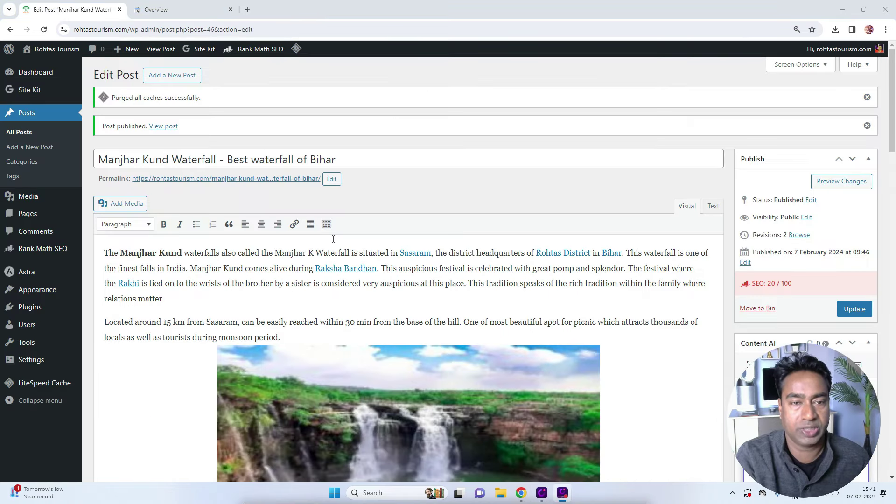
scroll(385, 235, down, 2)
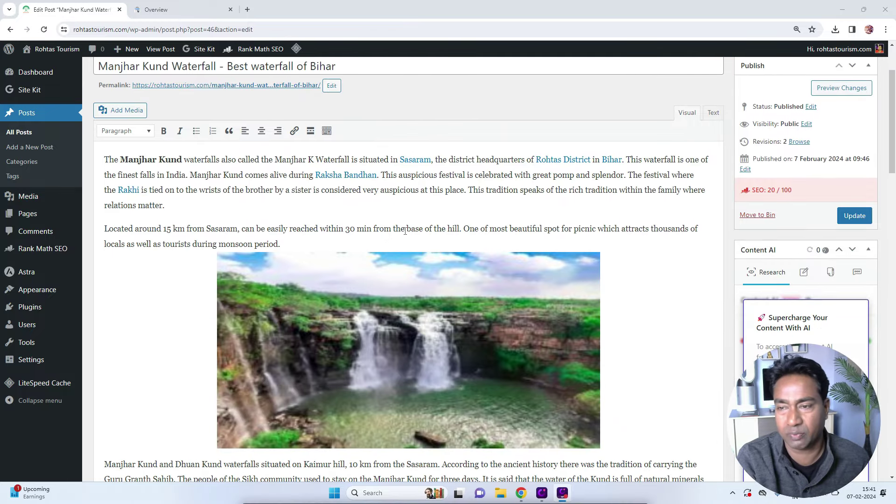
scroll(403, 233, up, 2)
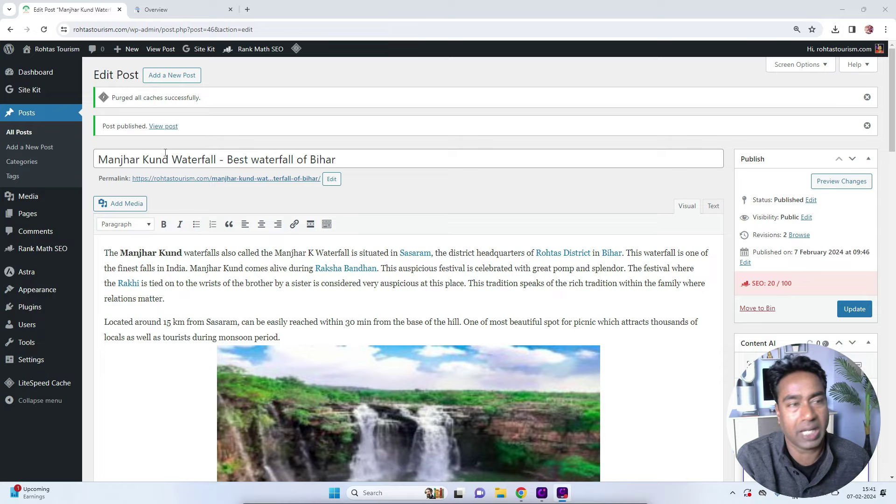
Switch to Google Search Console and open the Sitemaps page for rohtastourism.com
click(34, 92)
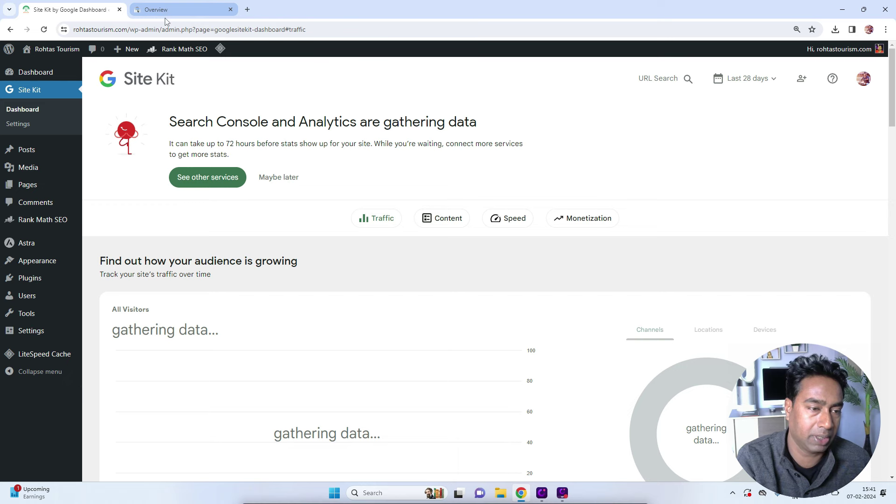
click(169, 11)
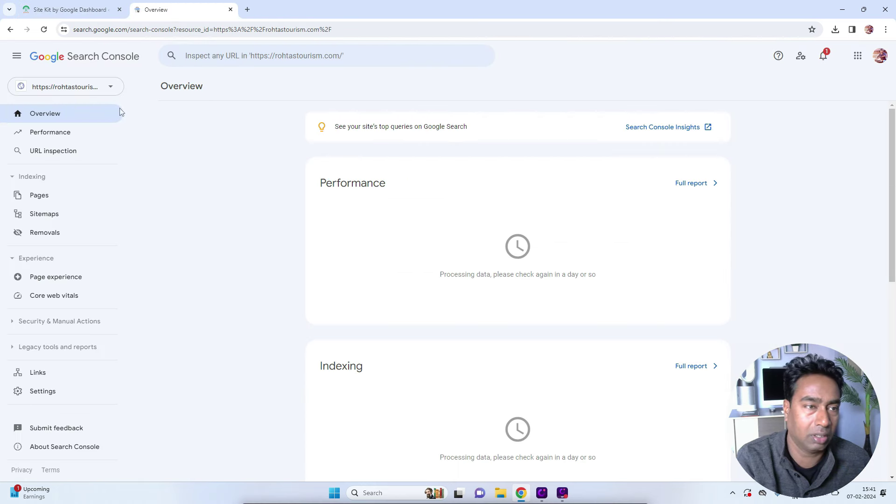
click(46, 213)
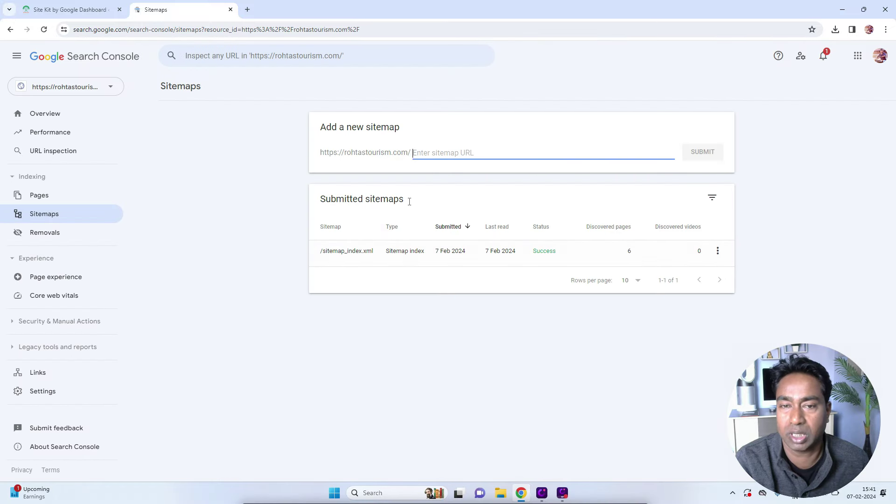
Return to WordPress and open the sitemap index link from Rank Math's sitemap settings
click(86, 8)
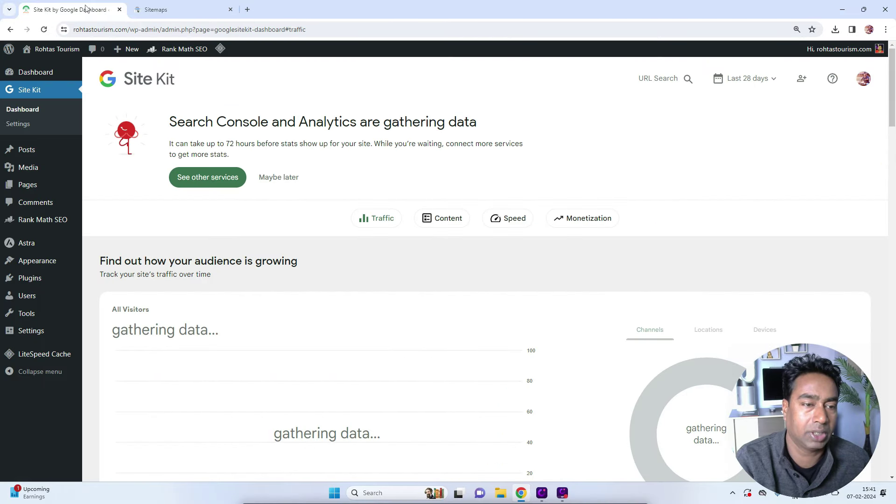
click(44, 222)
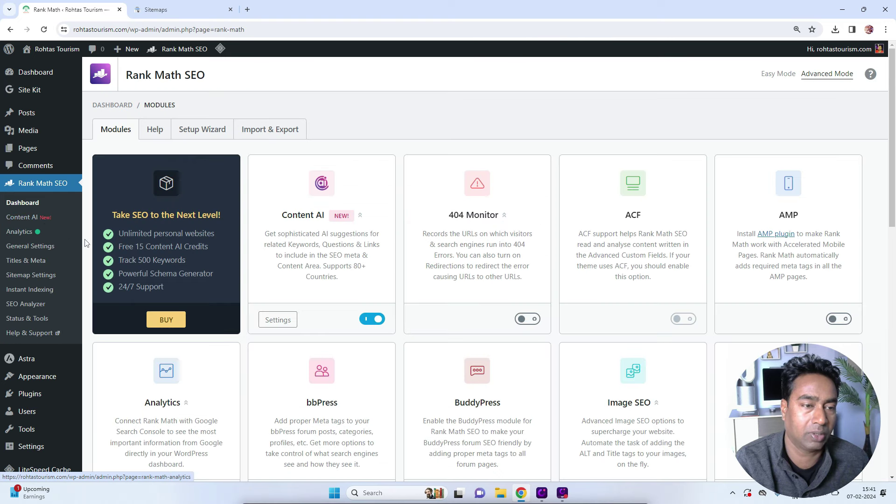
click(31, 246)
click(31, 276)
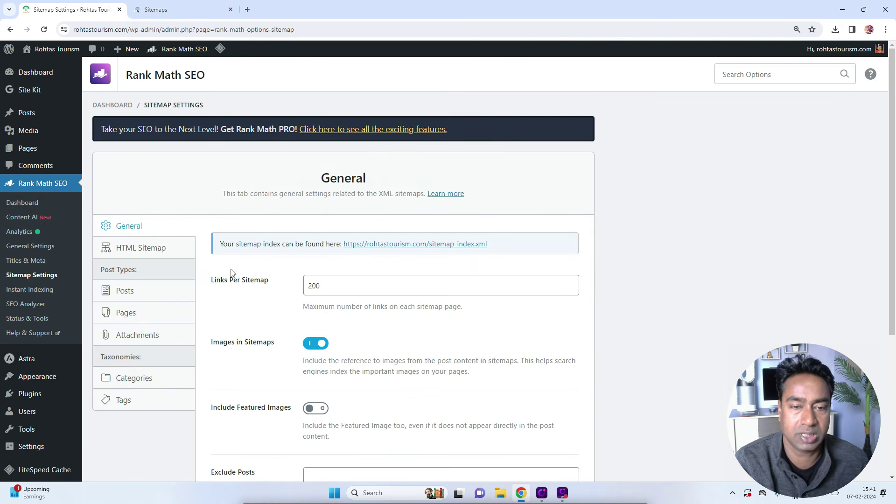
click(373, 247)
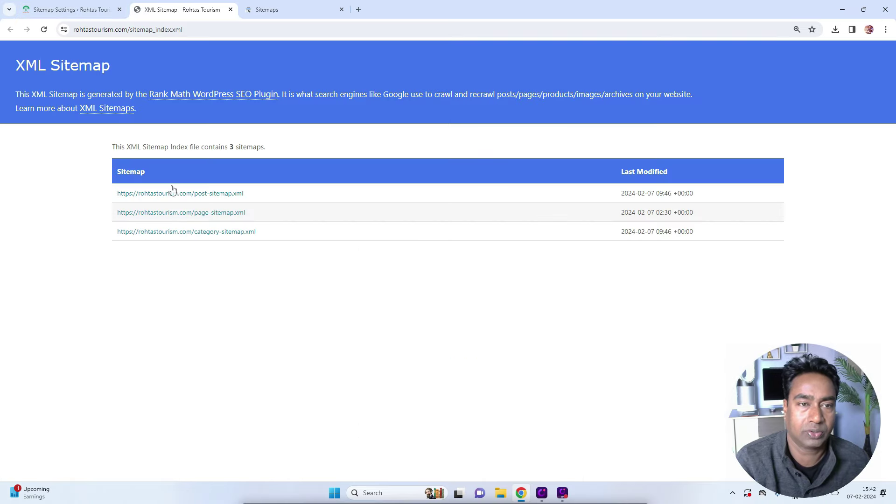
click(150, 29)
right_click(155, 30)
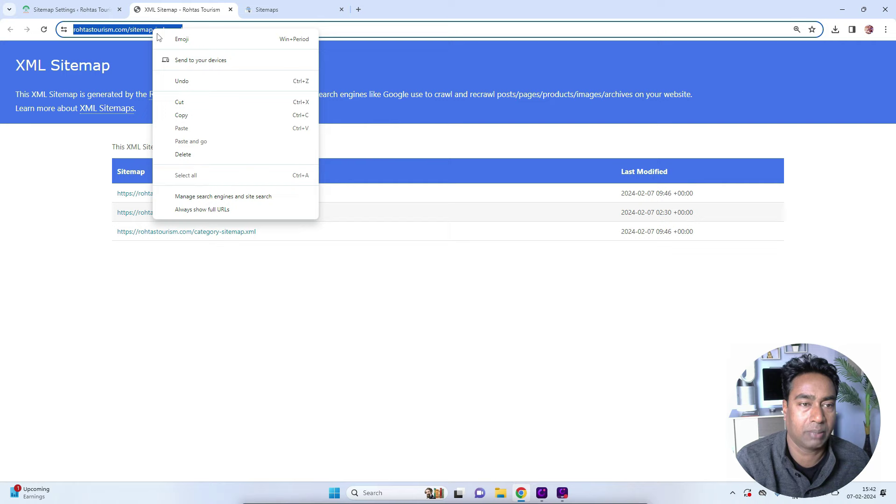
click(182, 115)
click(280, 9)
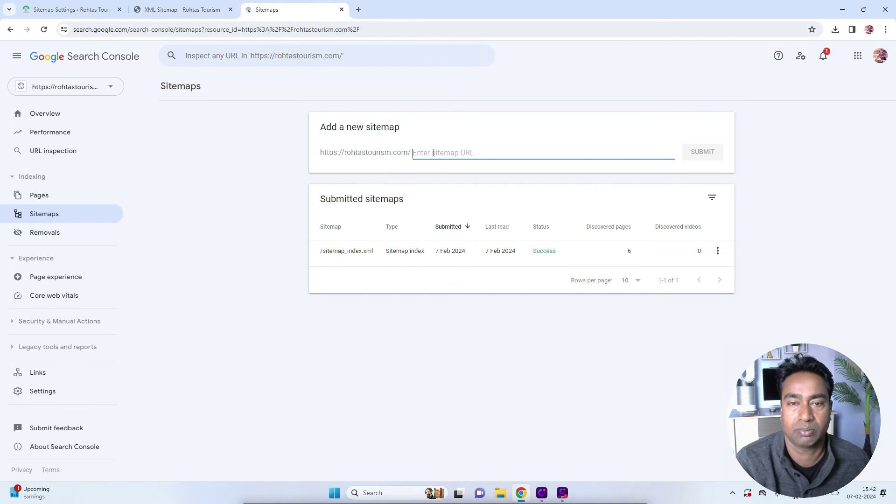
click(193, 5)
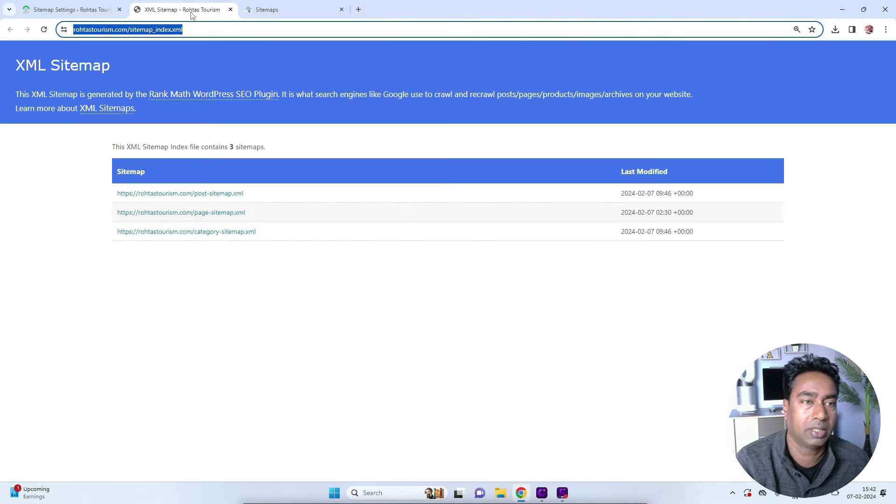
Copy "sitemap_index.xml" from the sitemap's URL and submit it as a new sitemap in Google Search Console
click(145, 34)
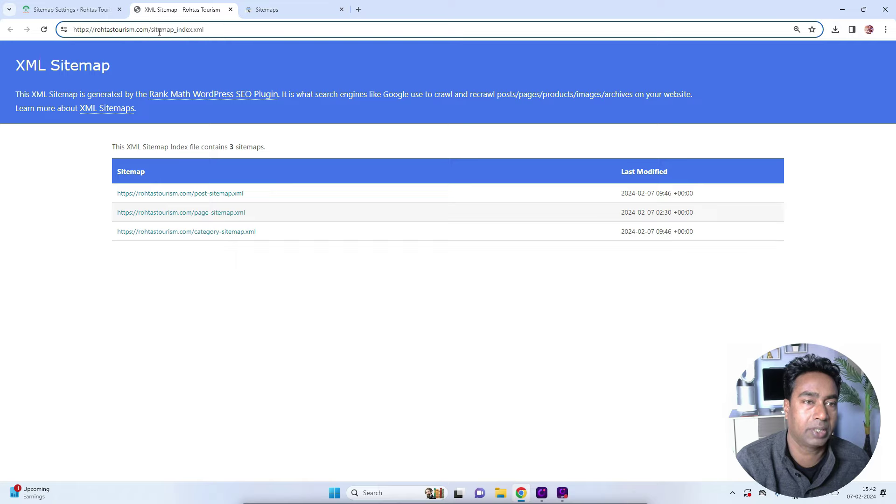
drag(151, 30, 204, 29)
right_click(196, 29)
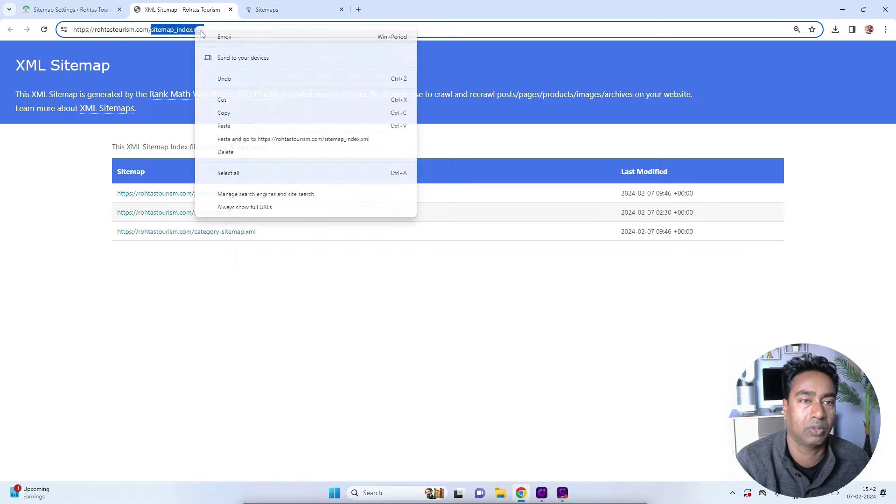
click(238, 113)
click(270, 11)
right_click(454, 153)
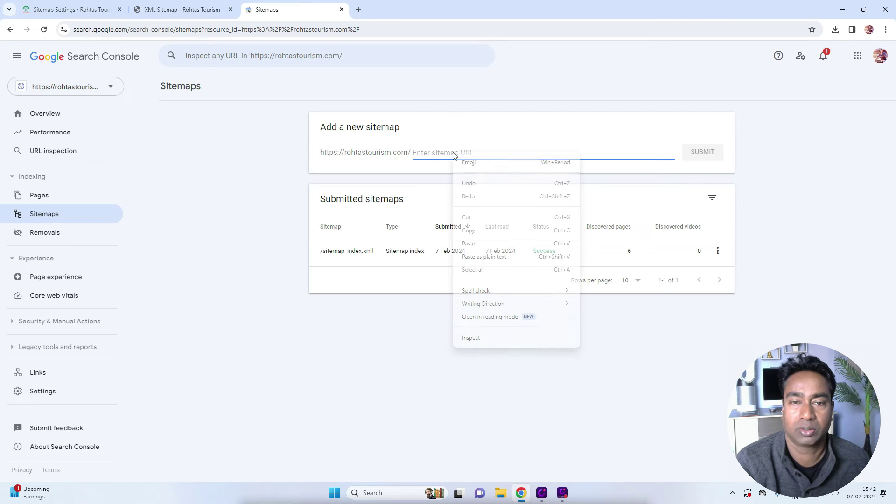
click(481, 244)
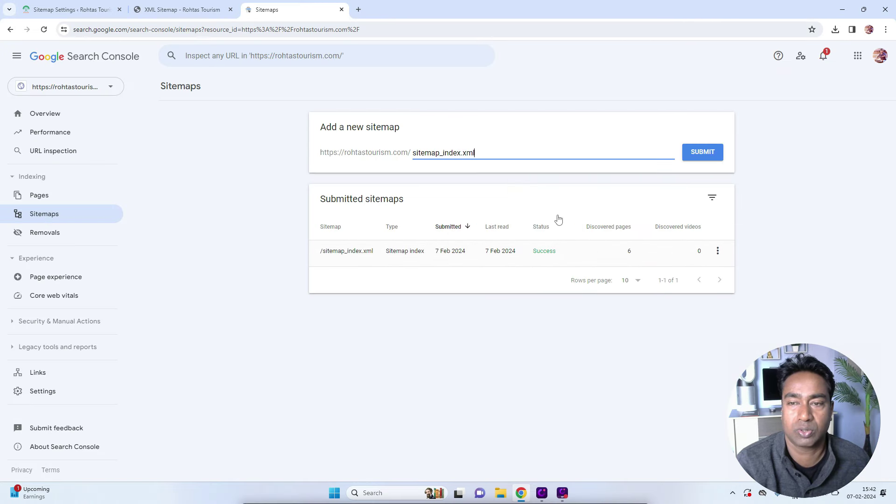
click(695, 158)
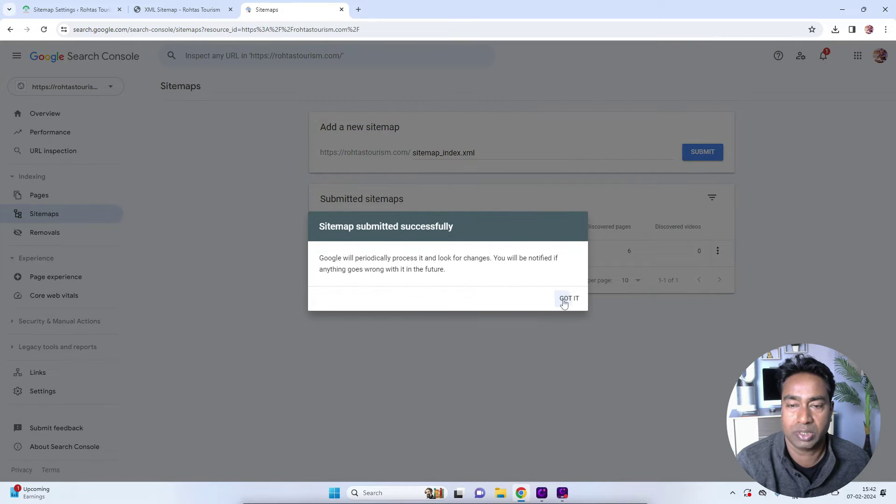
click(567, 298)
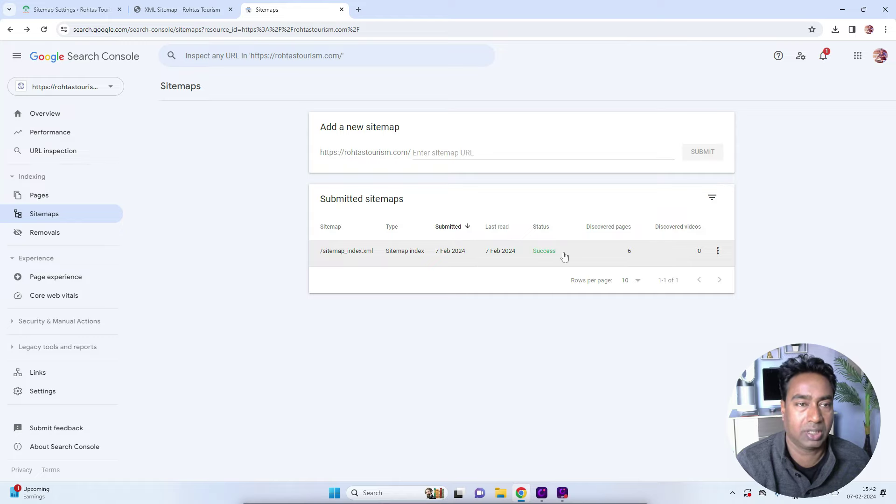
Close the Search Console and XML Sitemap pages and return to the WordPress dashboard home
click(342, 9)
click(230, 9)
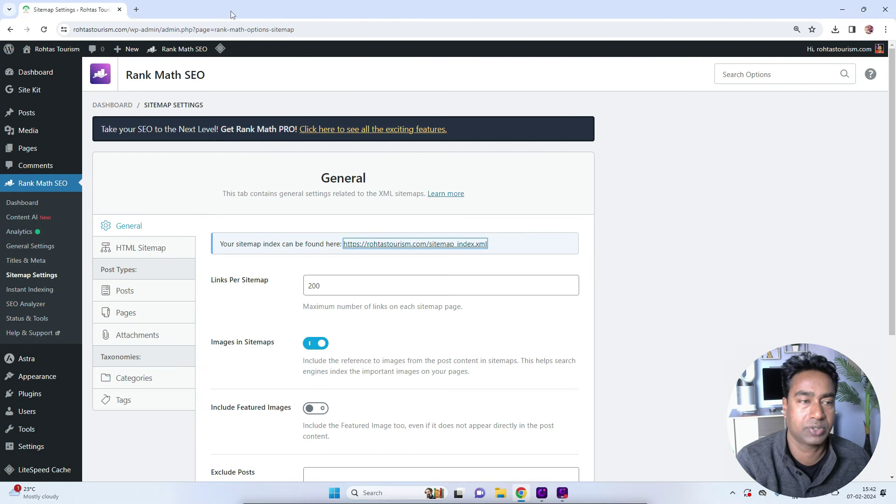
mouse_move(44, 75)
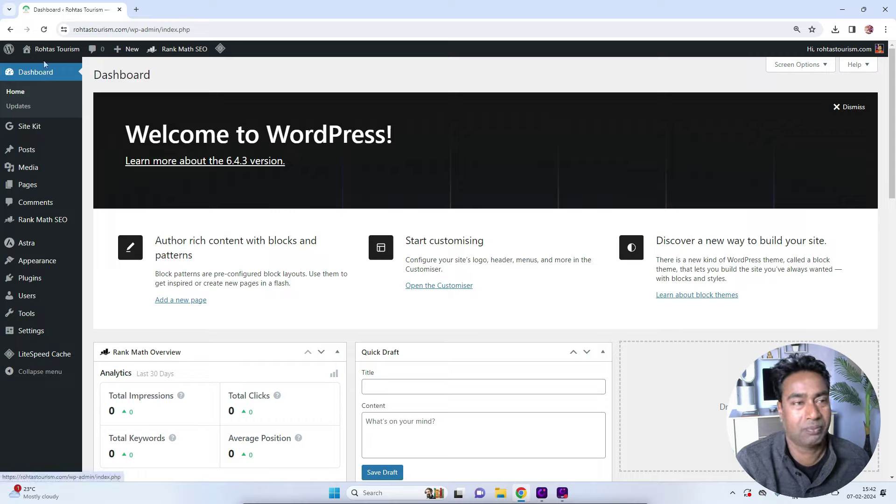
mouse_move(64, 57)
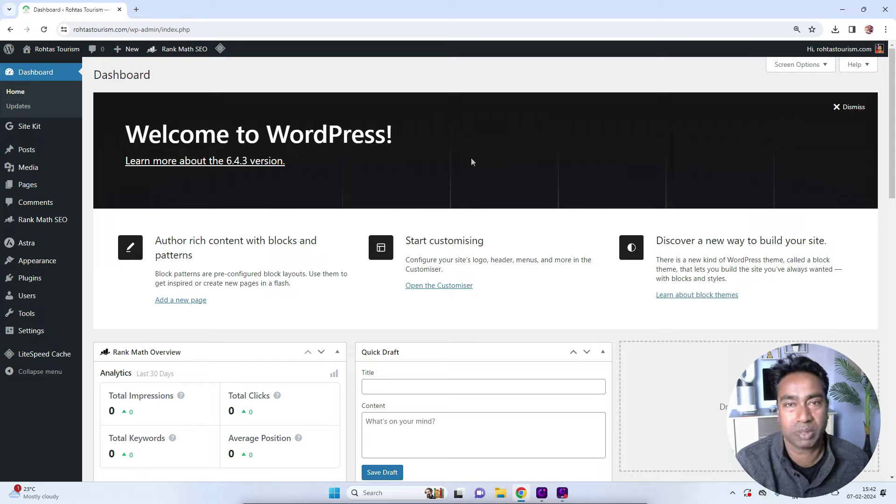